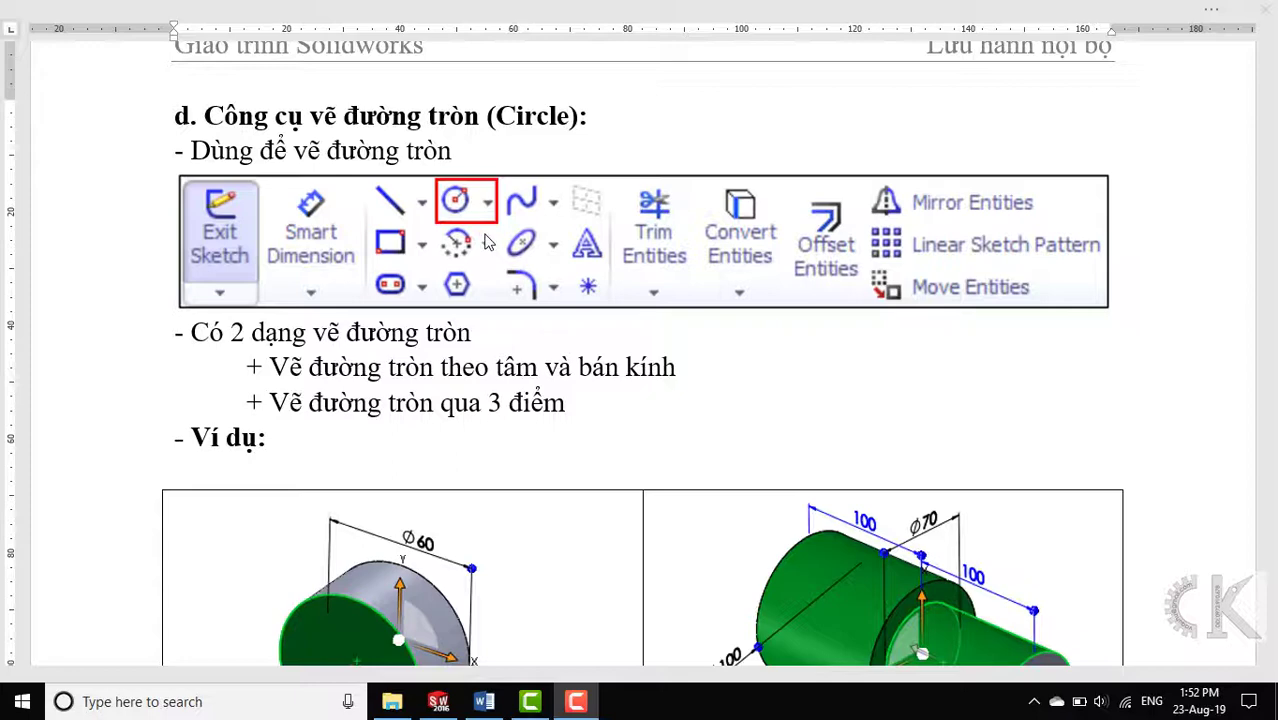
Create a new Part document and open a sketch on its Front Plane
click(440, 700)
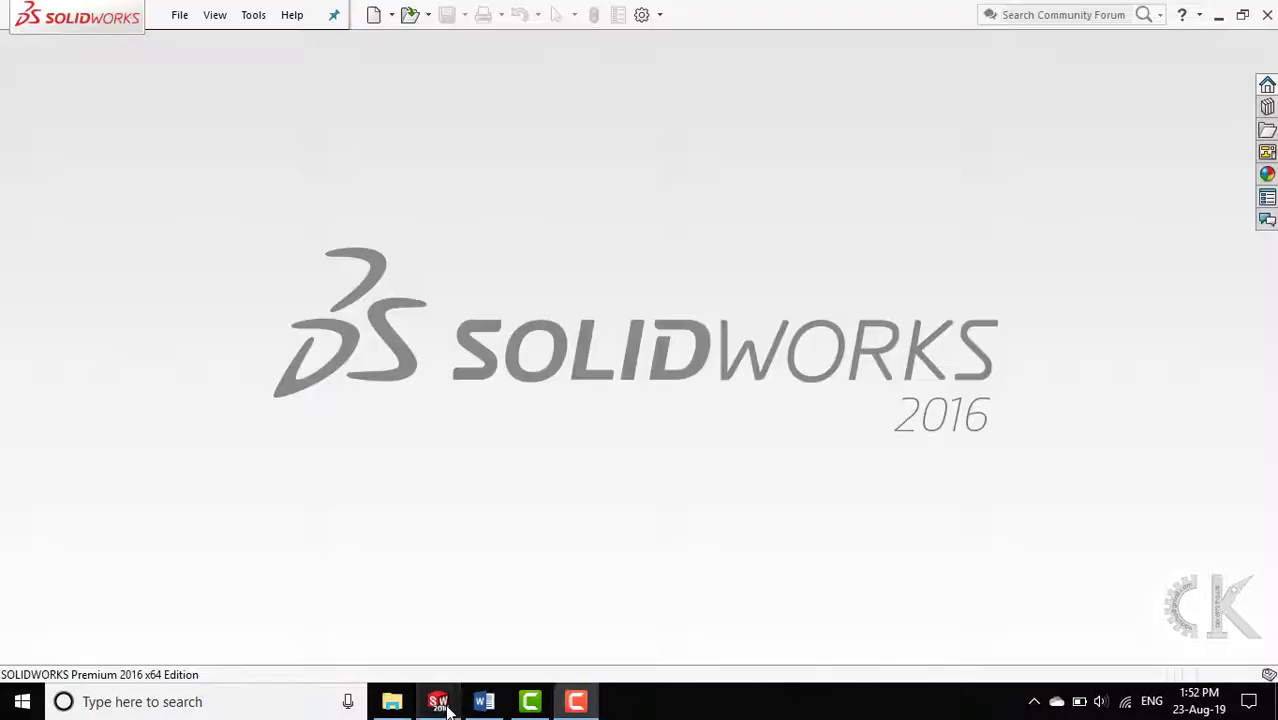
click(375, 15)
click(194, 172)
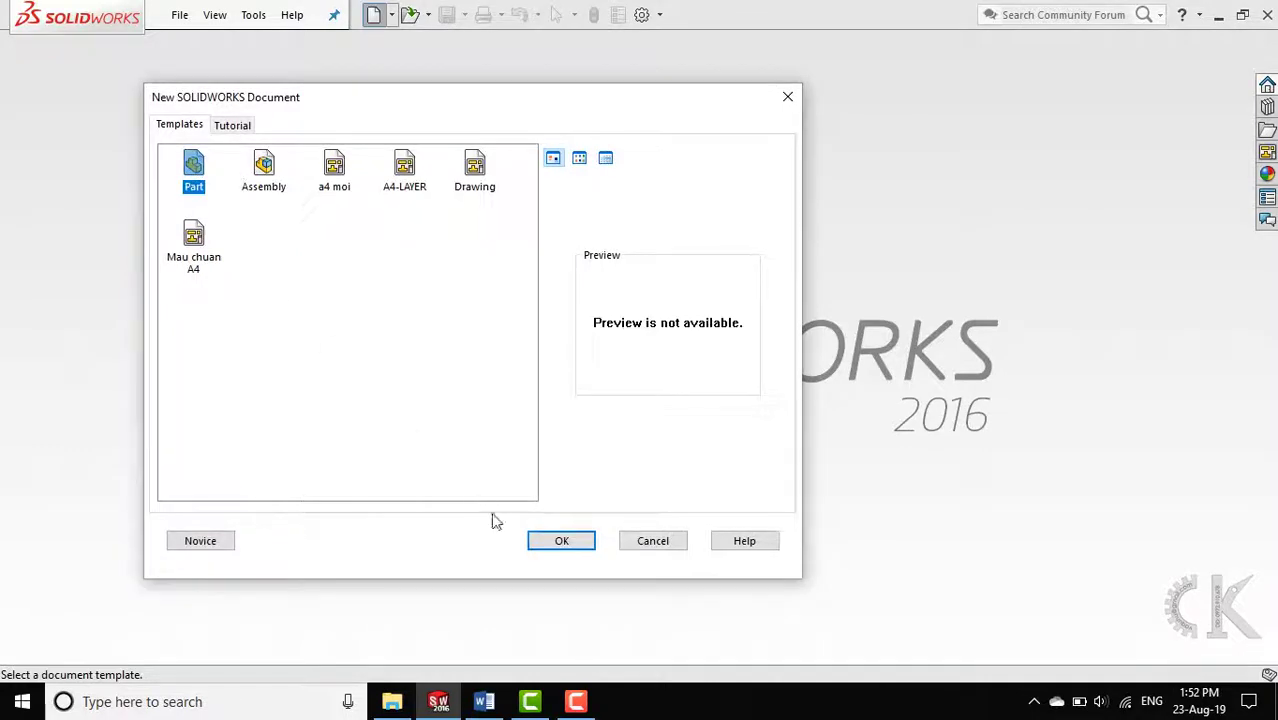
click(558, 545)
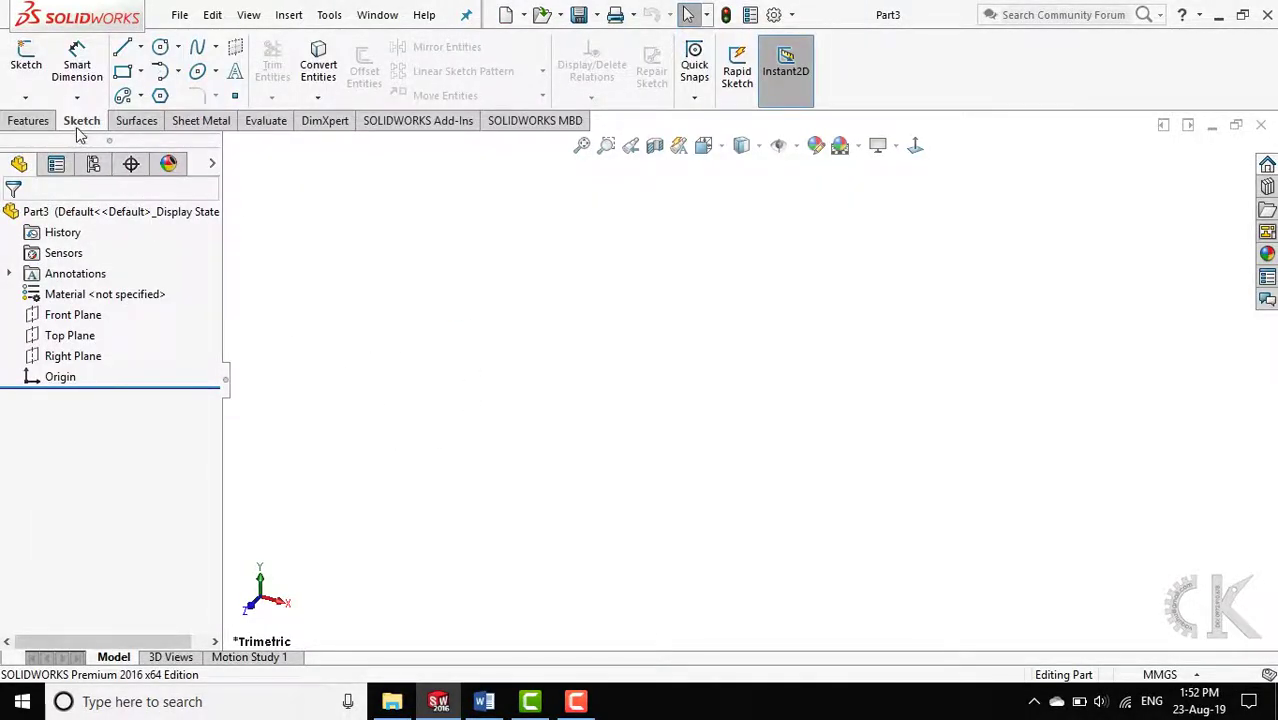
click(28, 72)
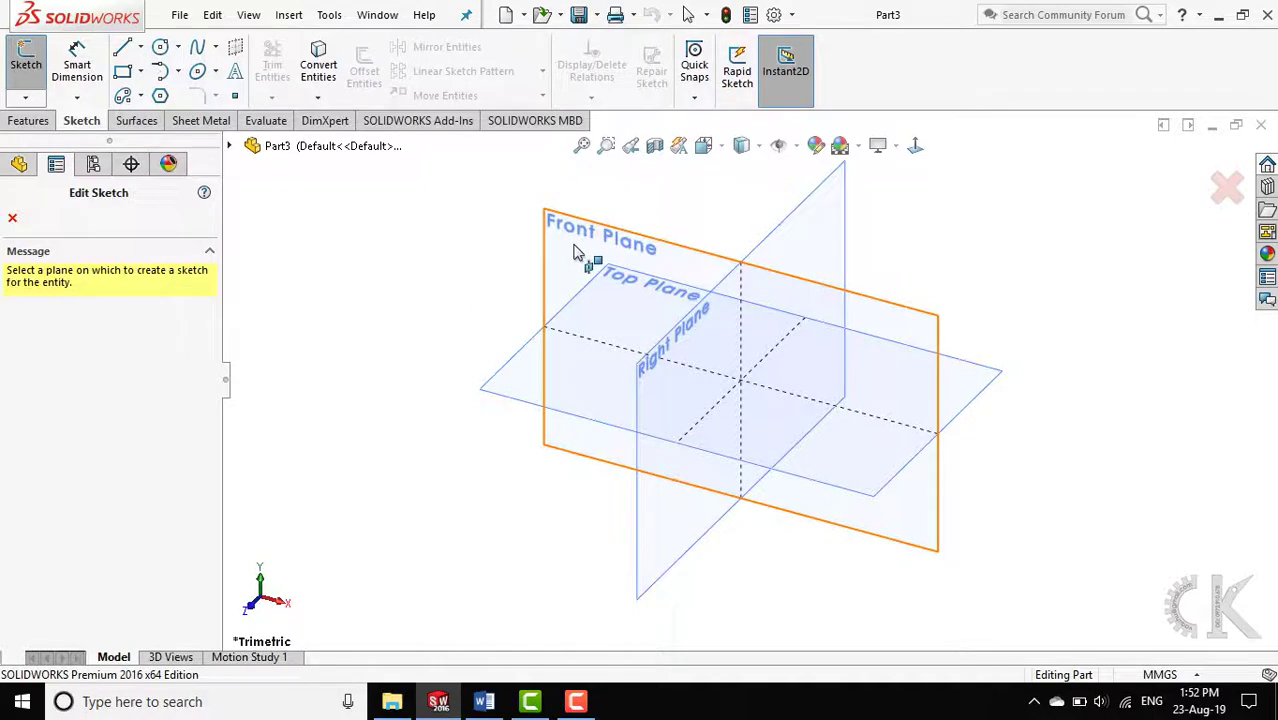
click(575, 253)
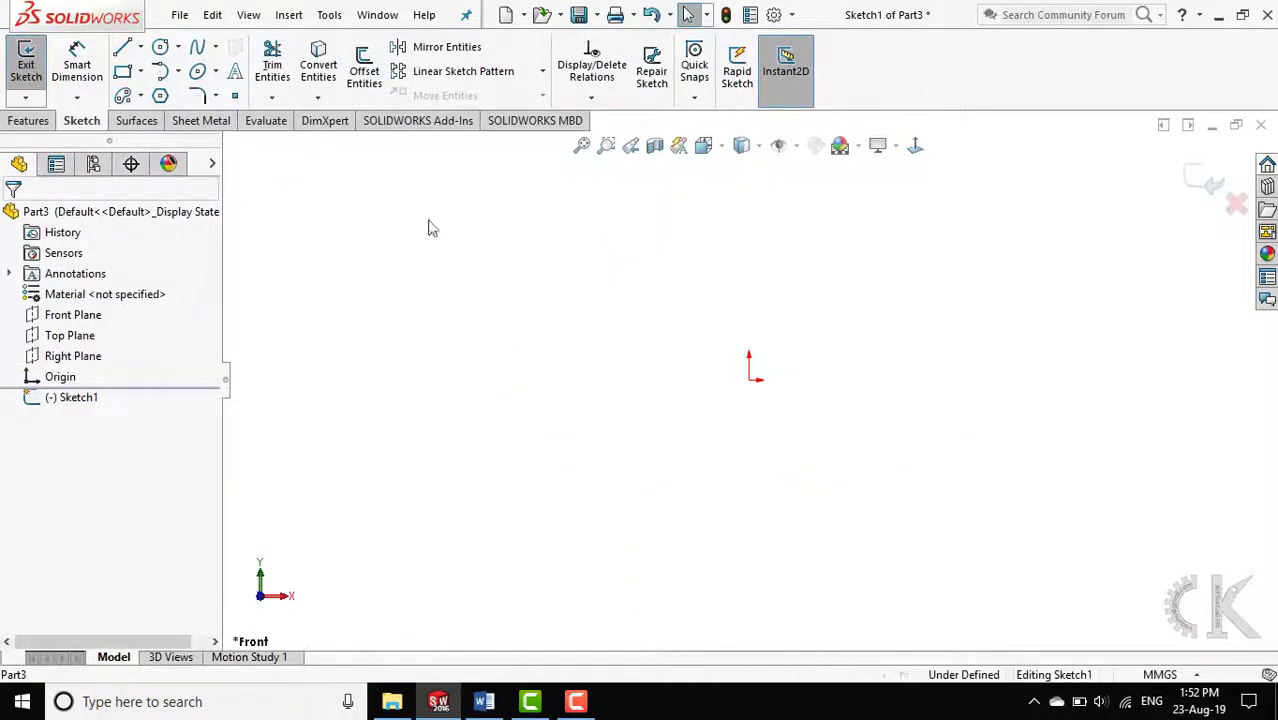
Draw a centre-radius circle on the origin and set its radius to 50
click(179, 50)
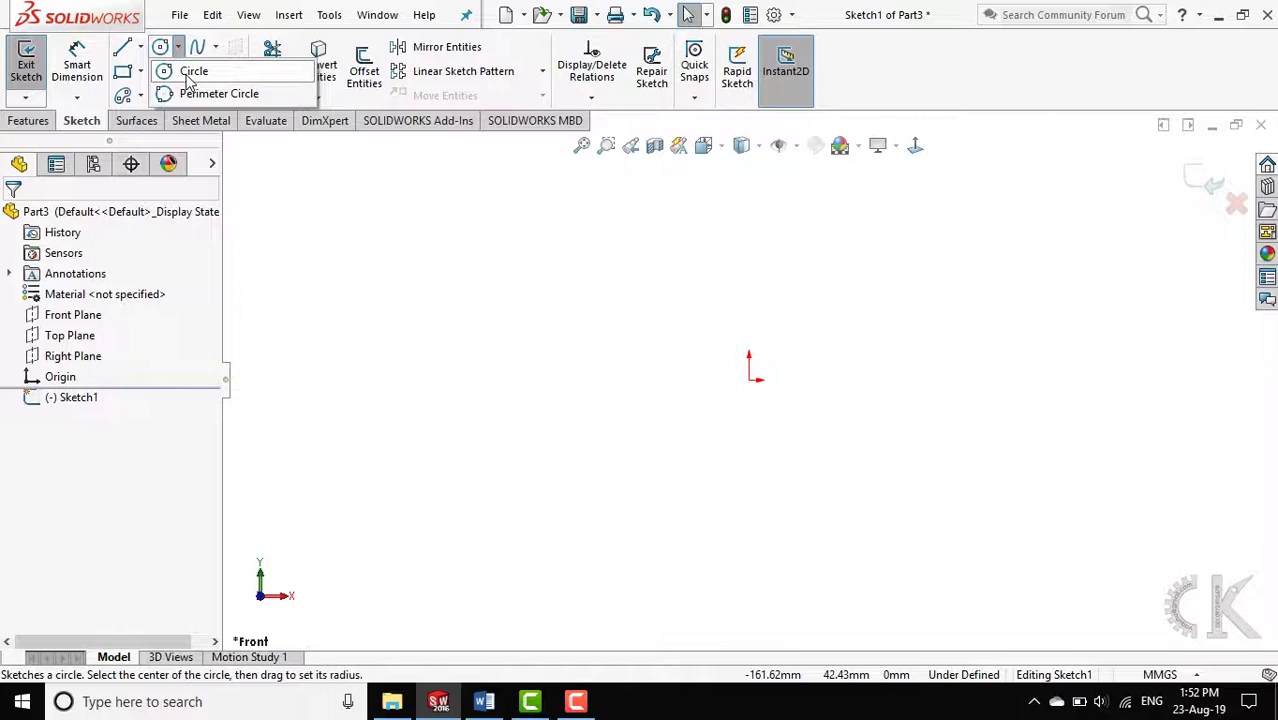
click(186, 77)
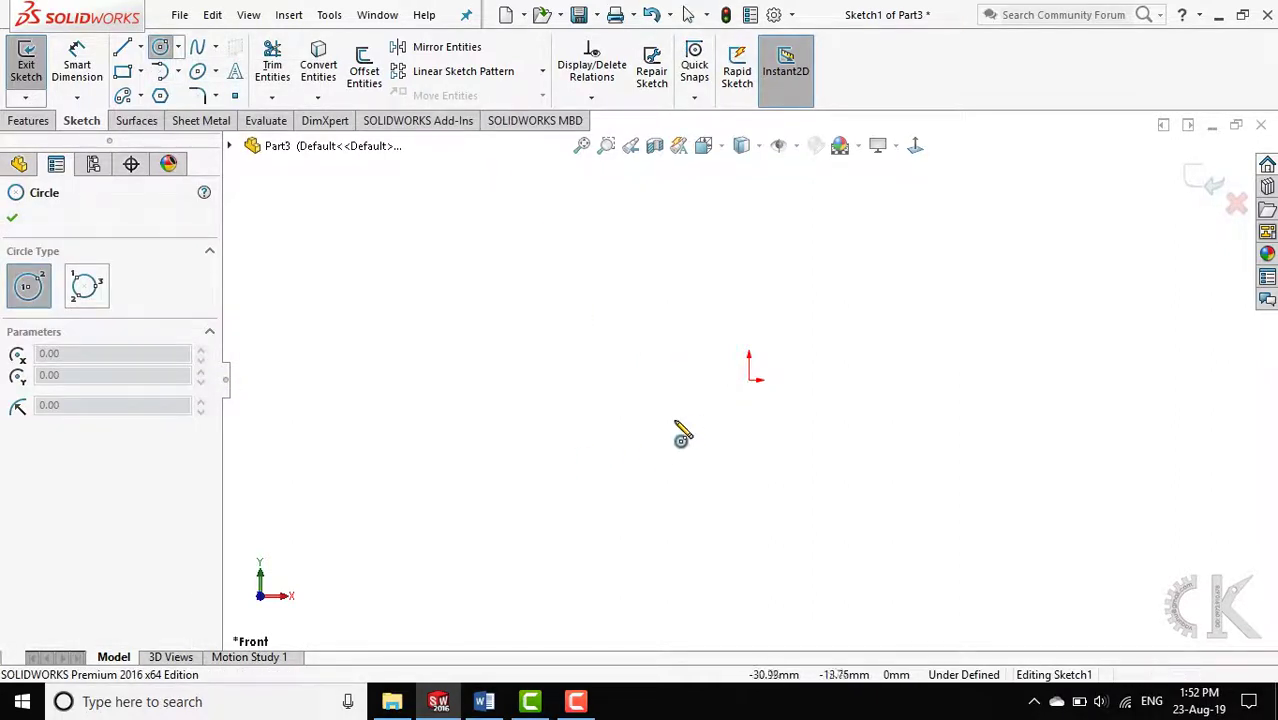
click(748, 380)
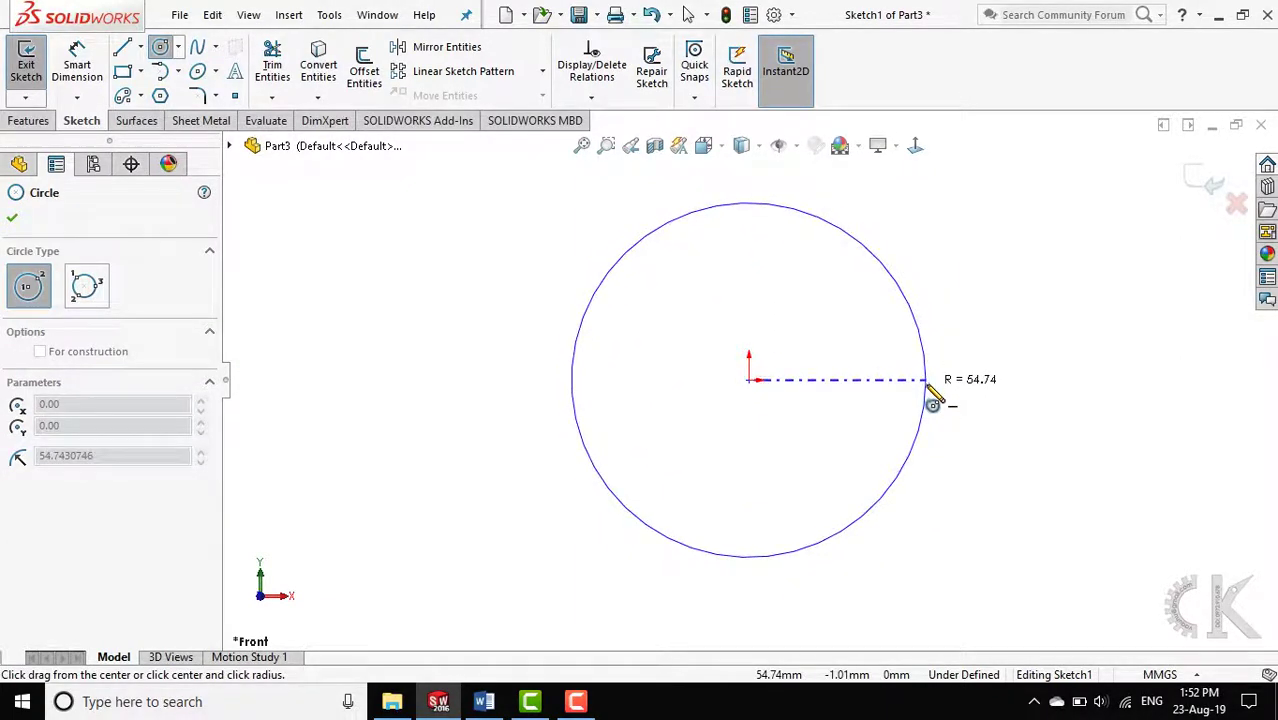
click(927, 385)
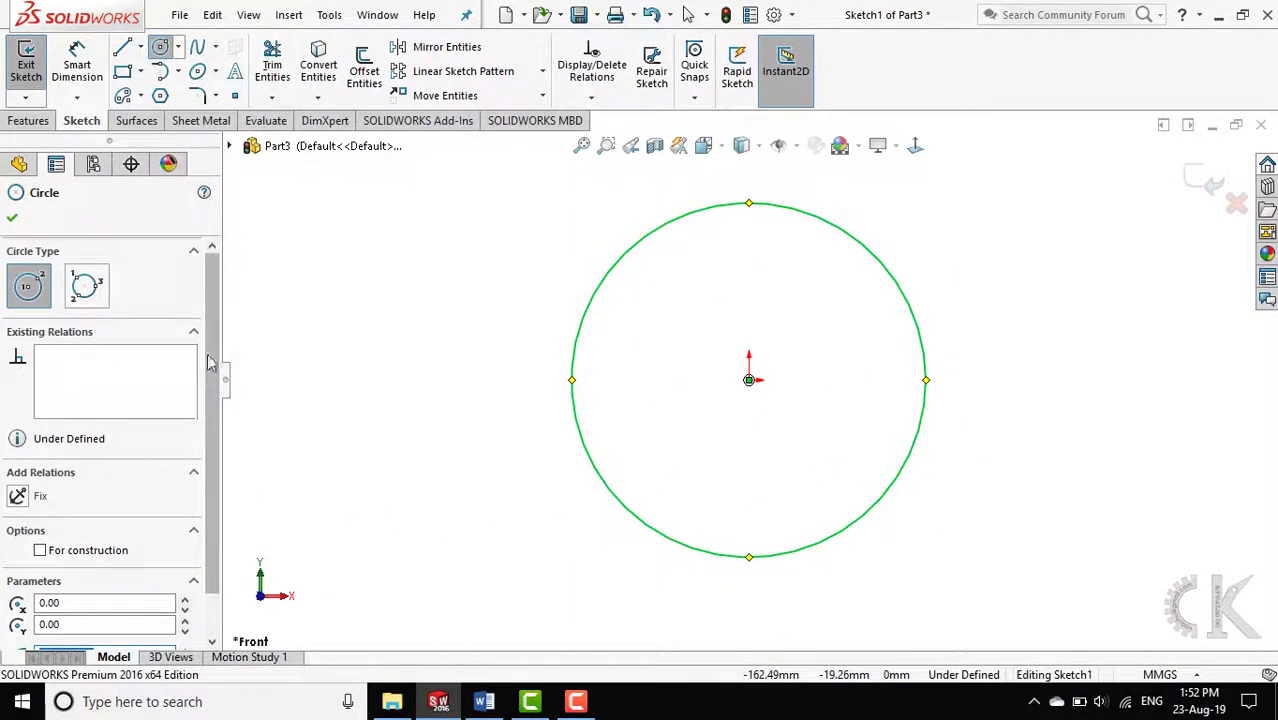
scroll(211, 363, down, 2)
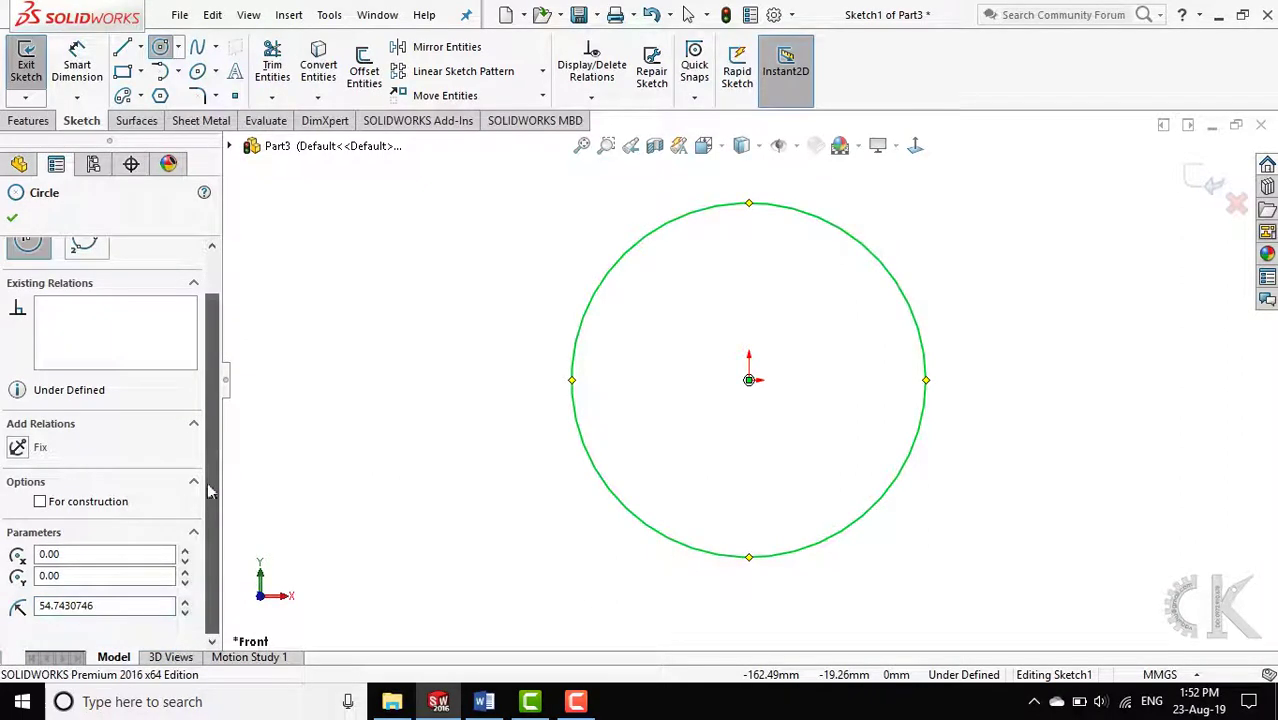
double_click(110, 610)
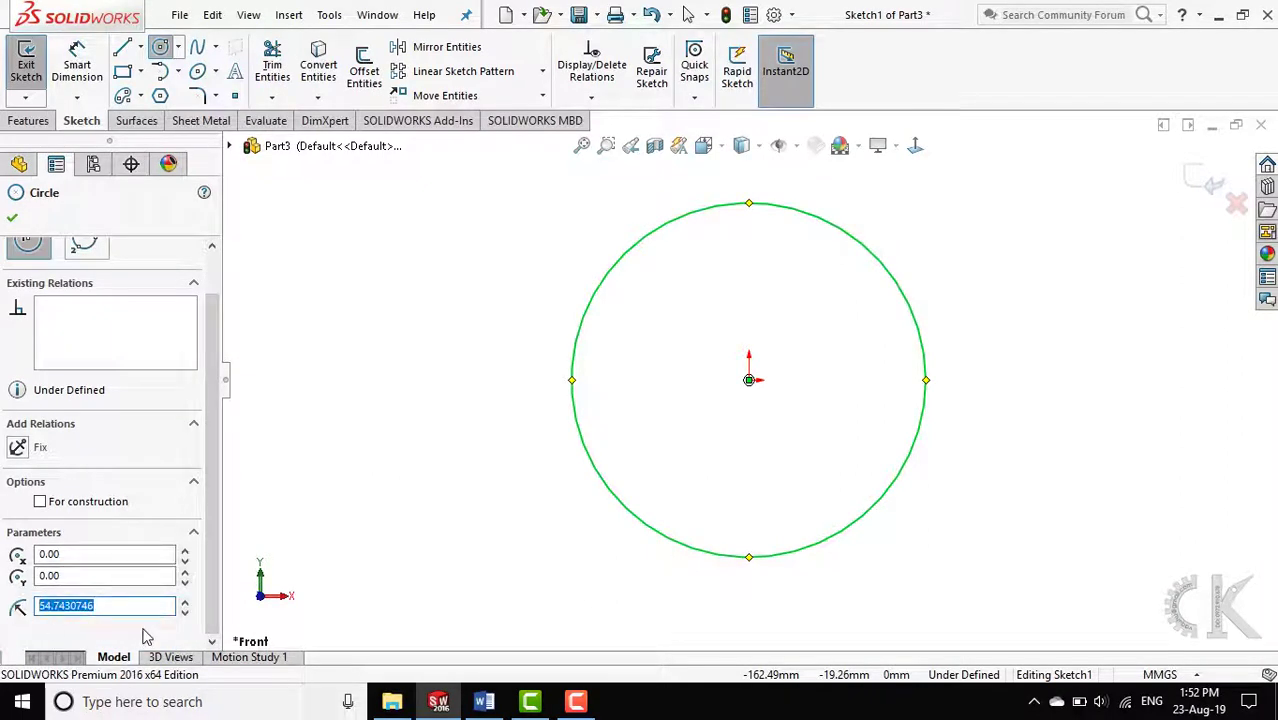
text(50)
key(Return)
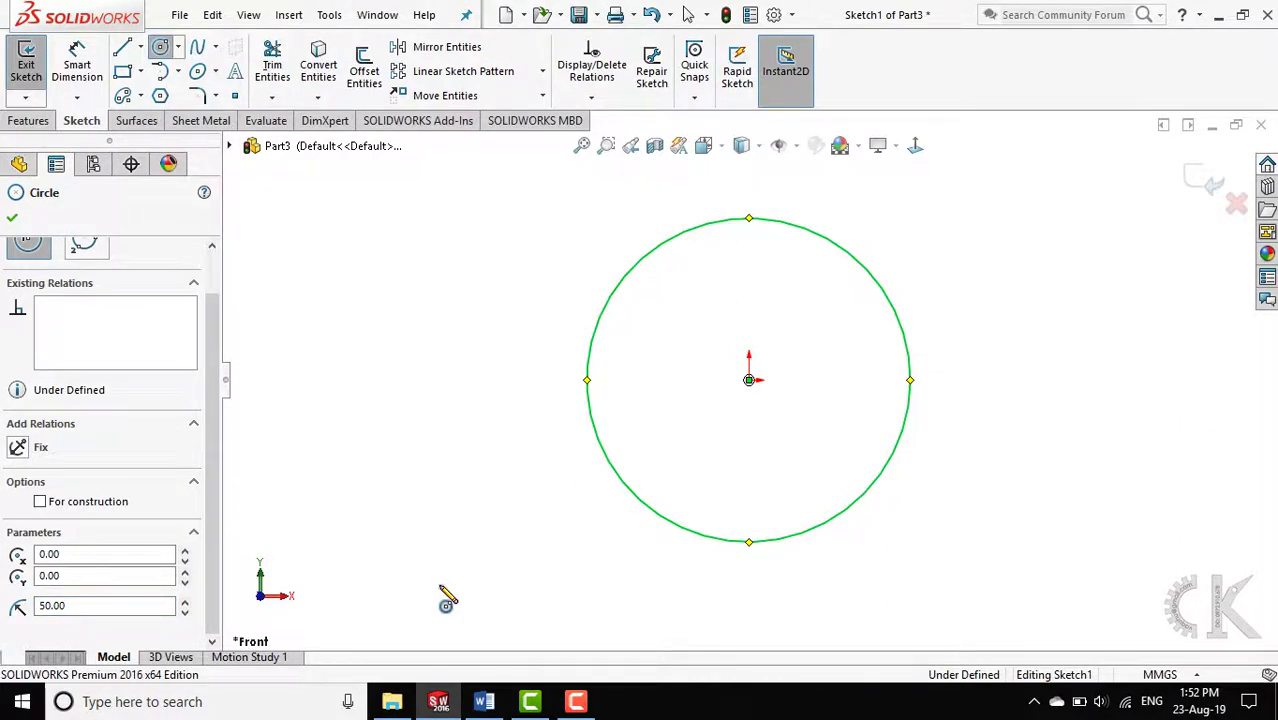
right_drag(440, 560, 422, 457)
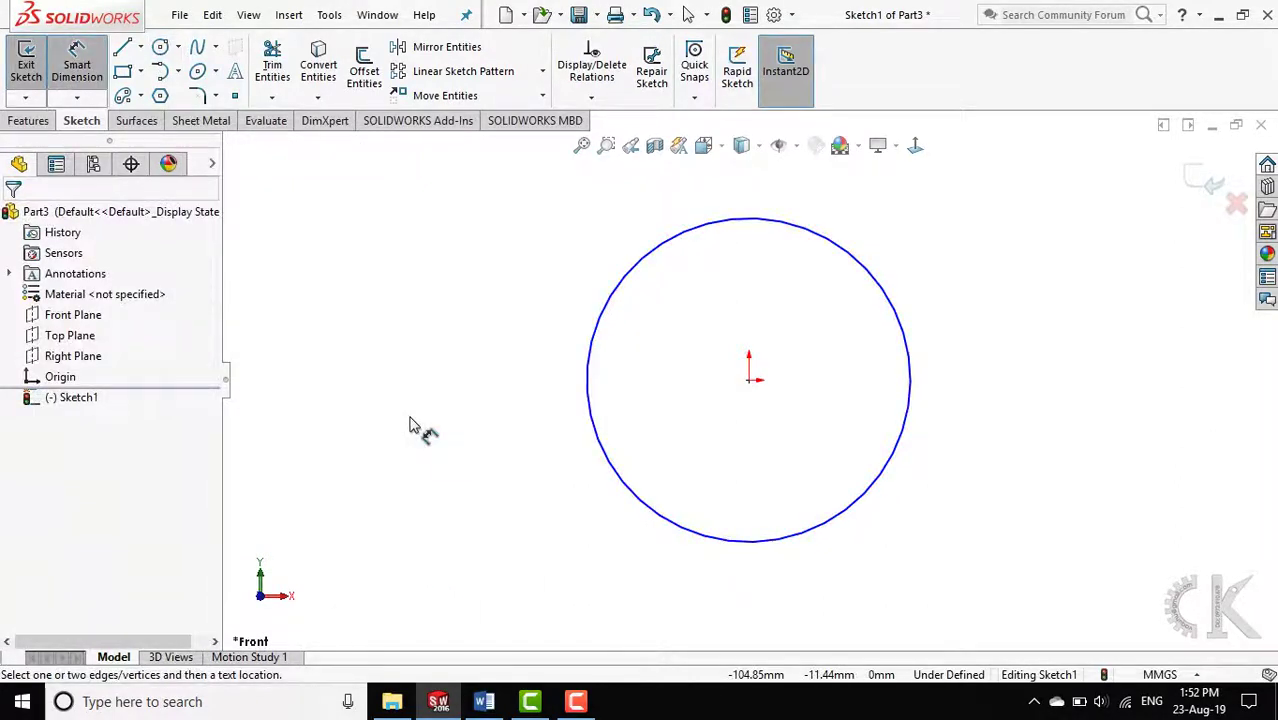
Add a Ø100 diameter dimension to the circle, fully defining Sketch1
click(876, 482)
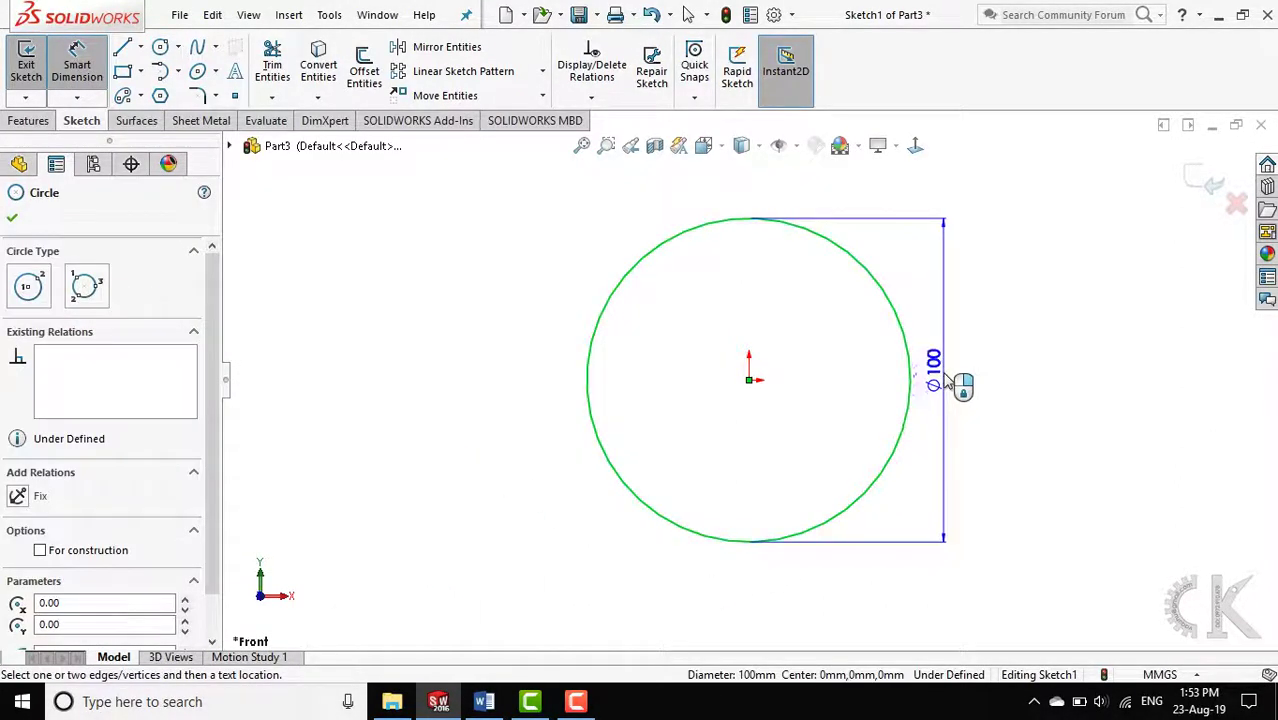
click(948, 388)
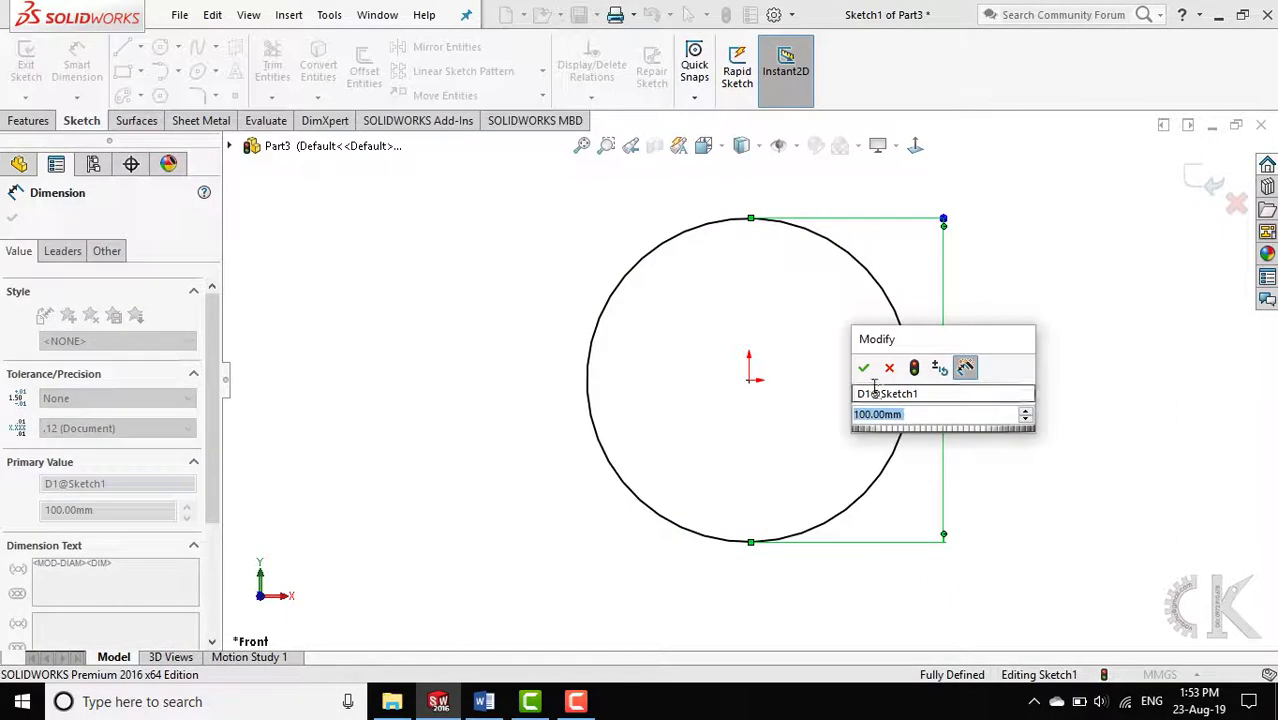
click(864, 369)
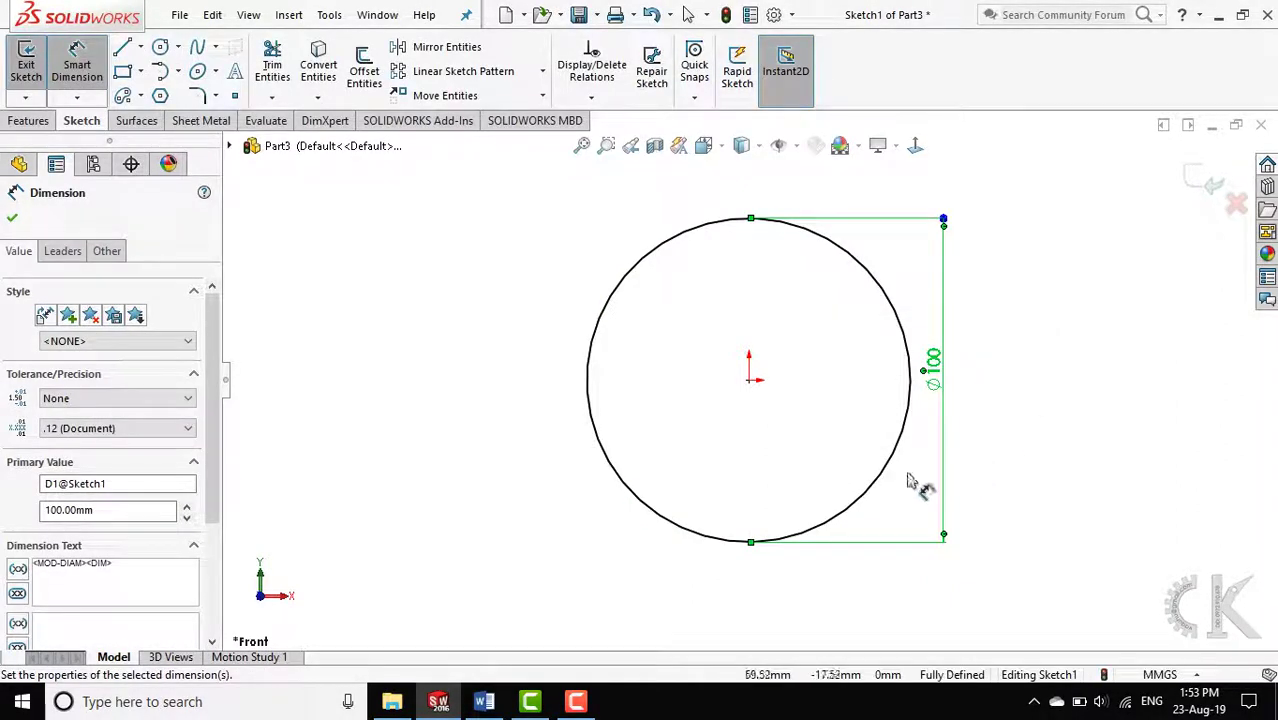
click(12, 220)
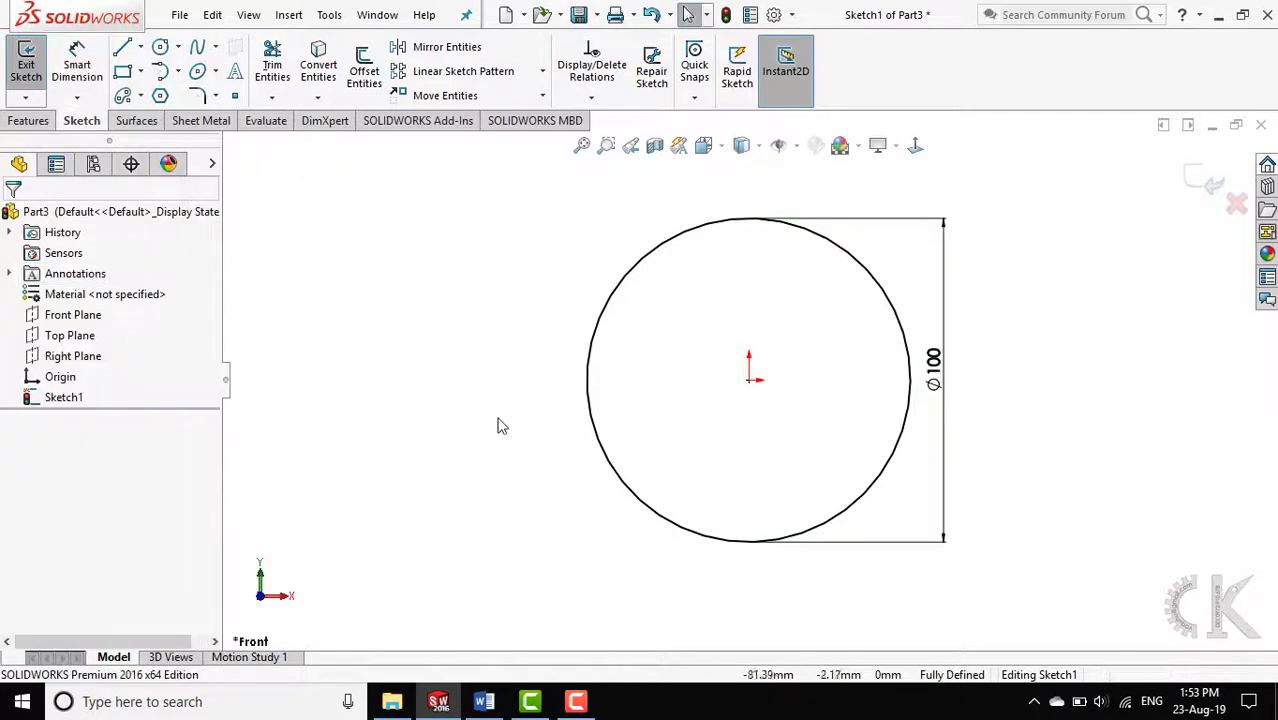
key(z)
key(z)
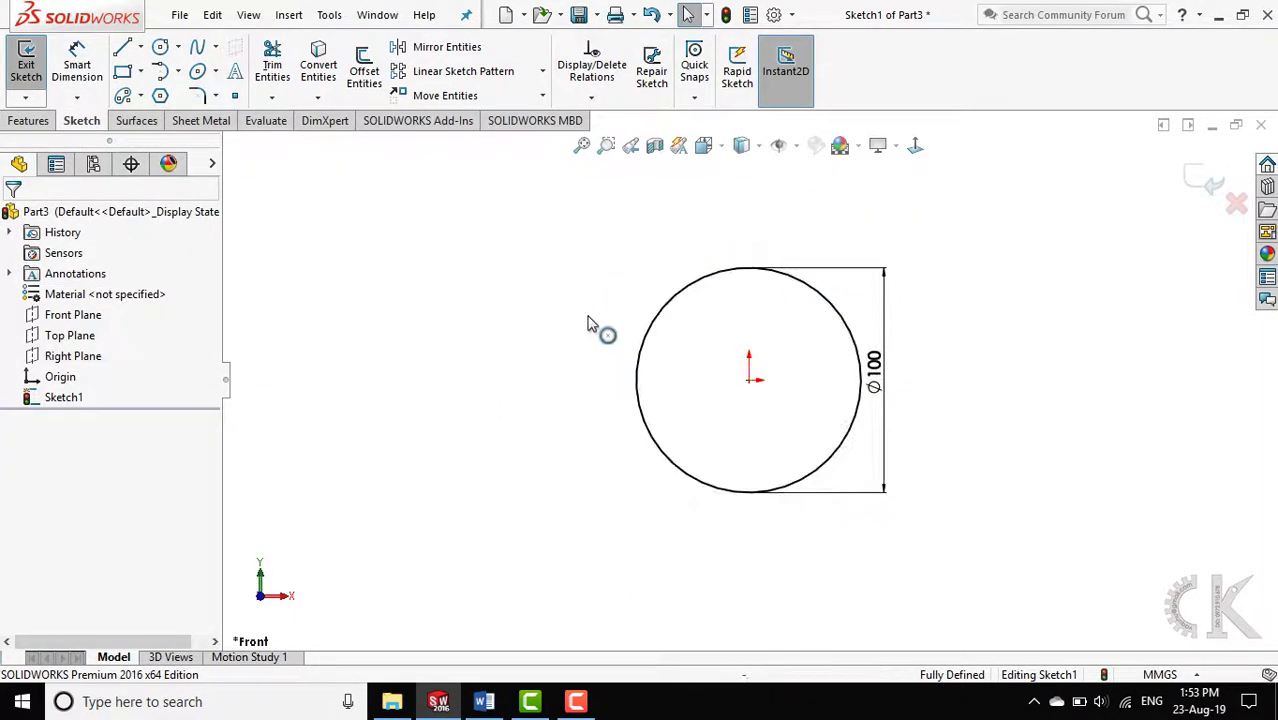
mouse_move(840, 367)
ctrl+middle_down()
mouse_move(702, 362)
mouse_move(507, 400)
ctrl+middle_up()
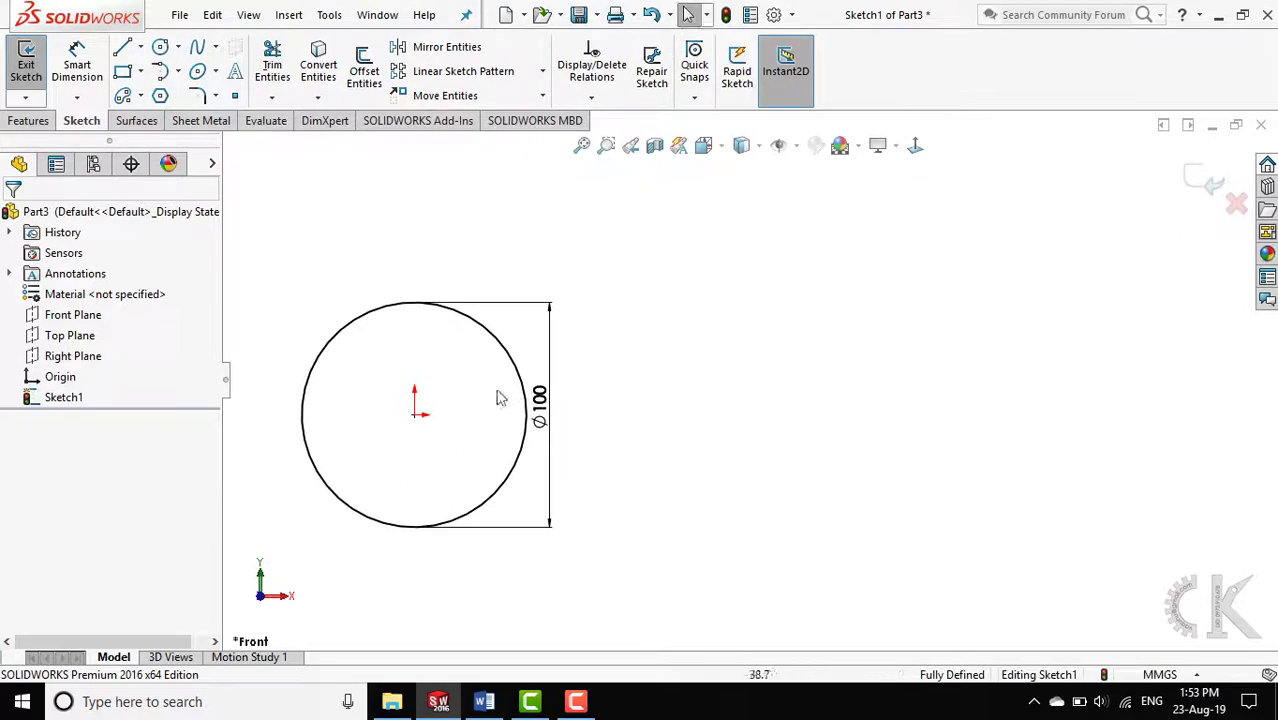
click(179, 50)
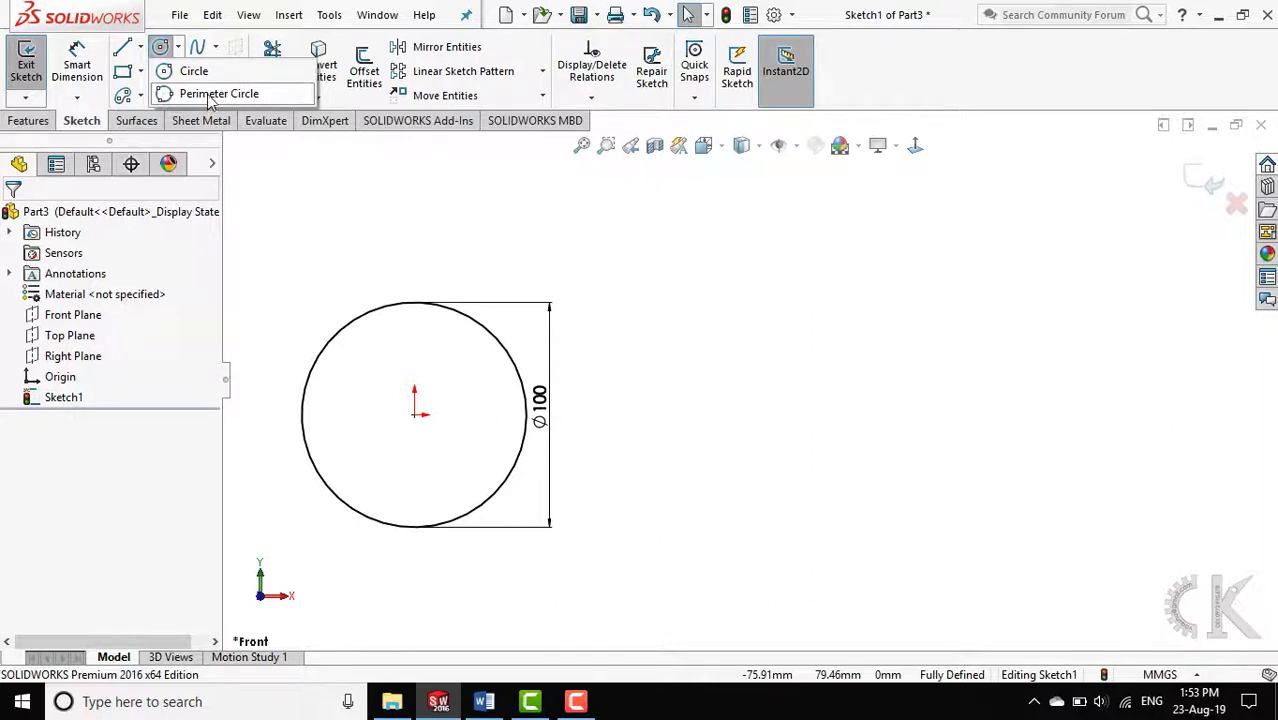
click(215, 94)
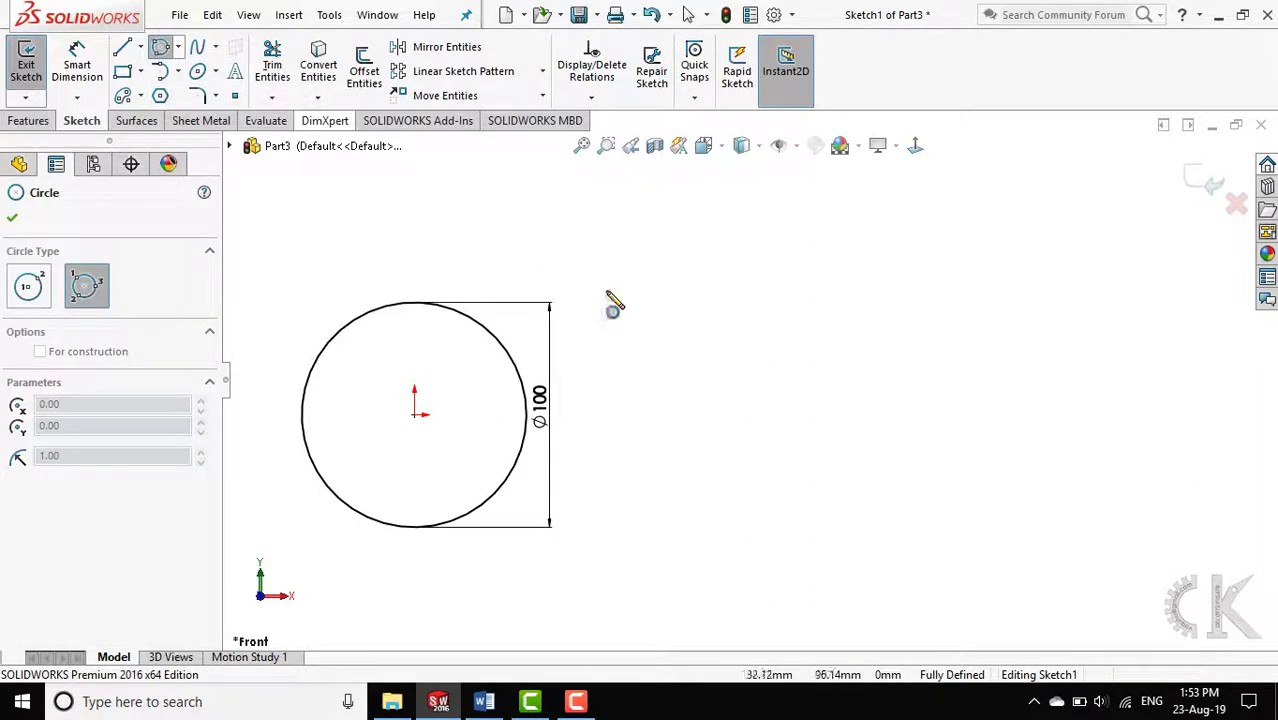
click(764, 411)
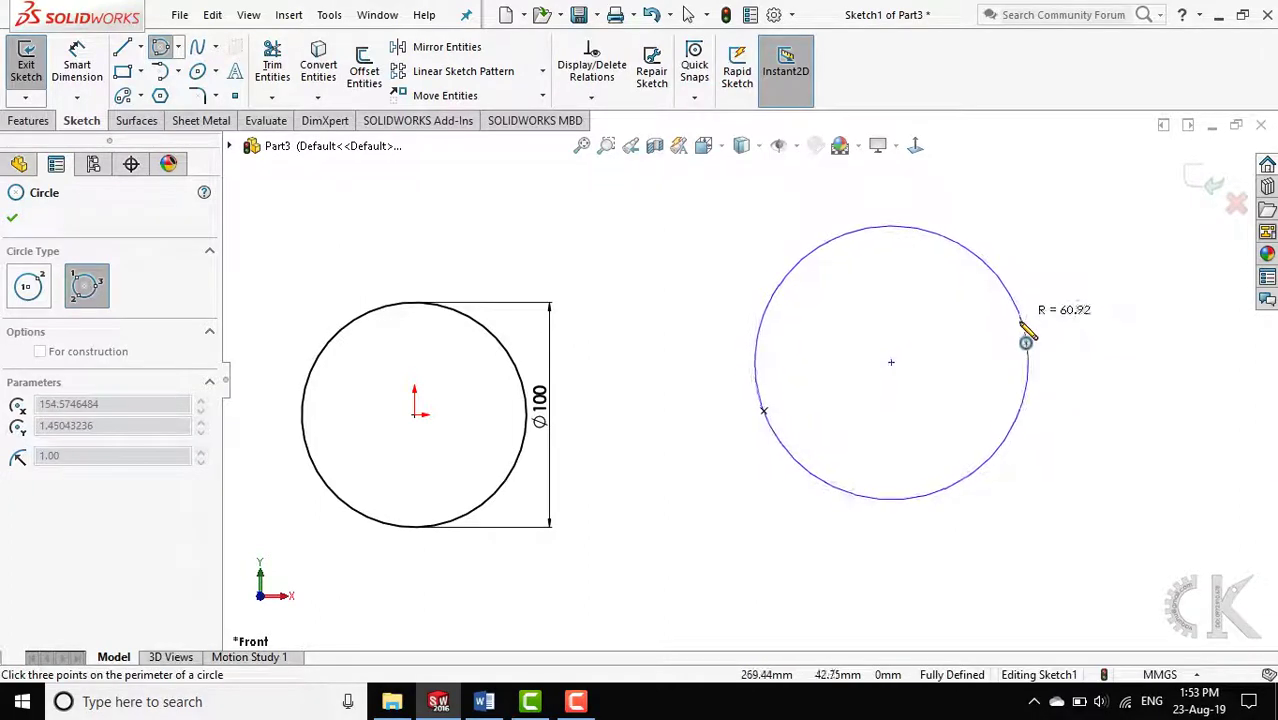
click(1019, 321)
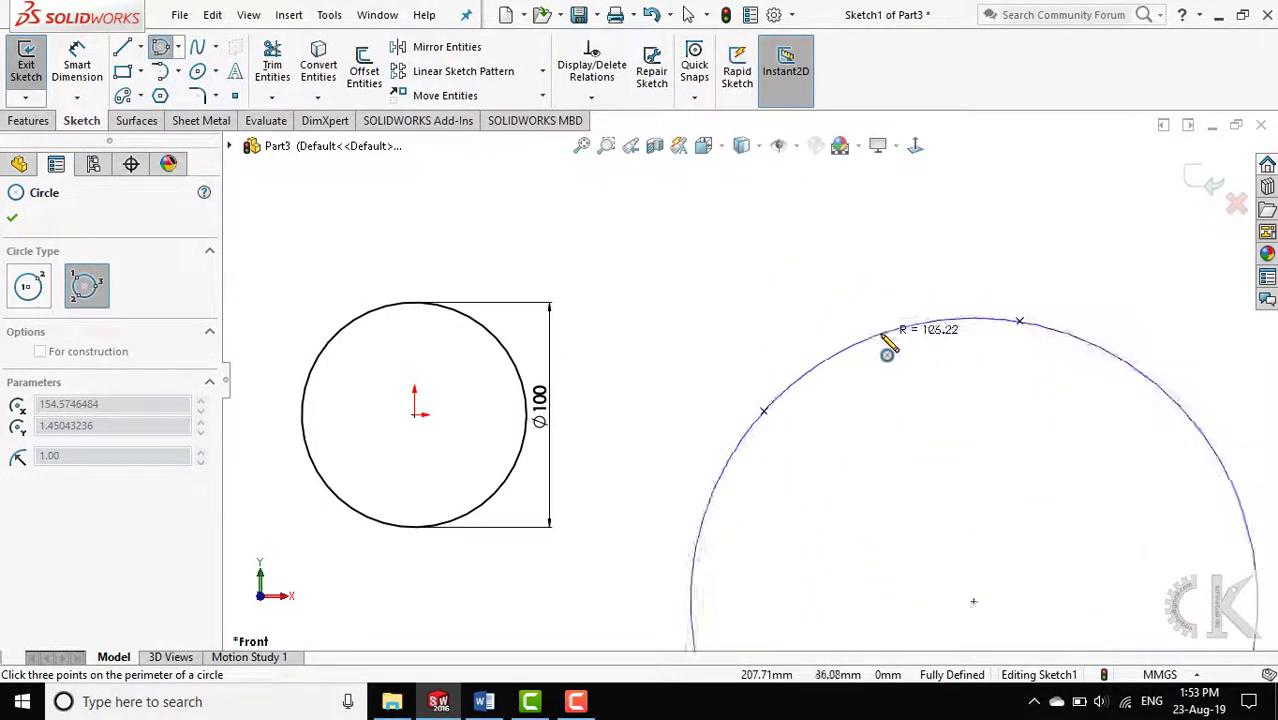
click(847, 295)
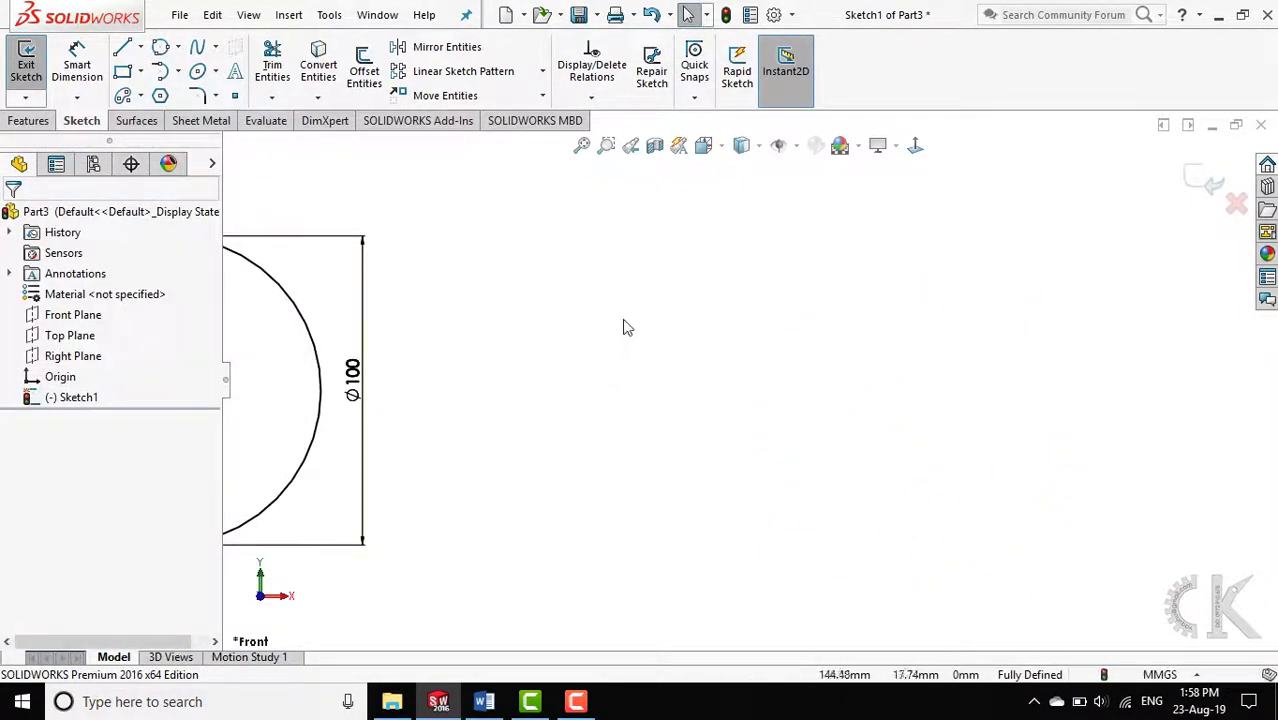
Draw the remaining line segments to close the triangle
click(122, 47)
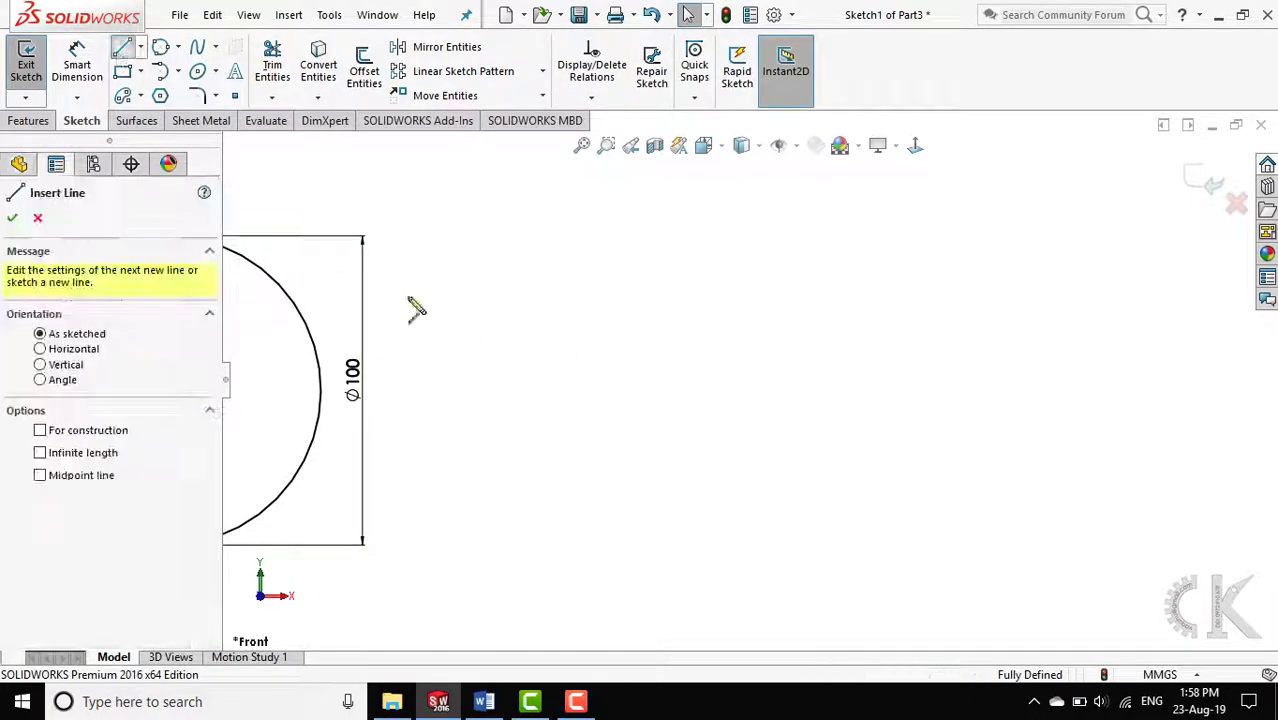
click(607, 476)
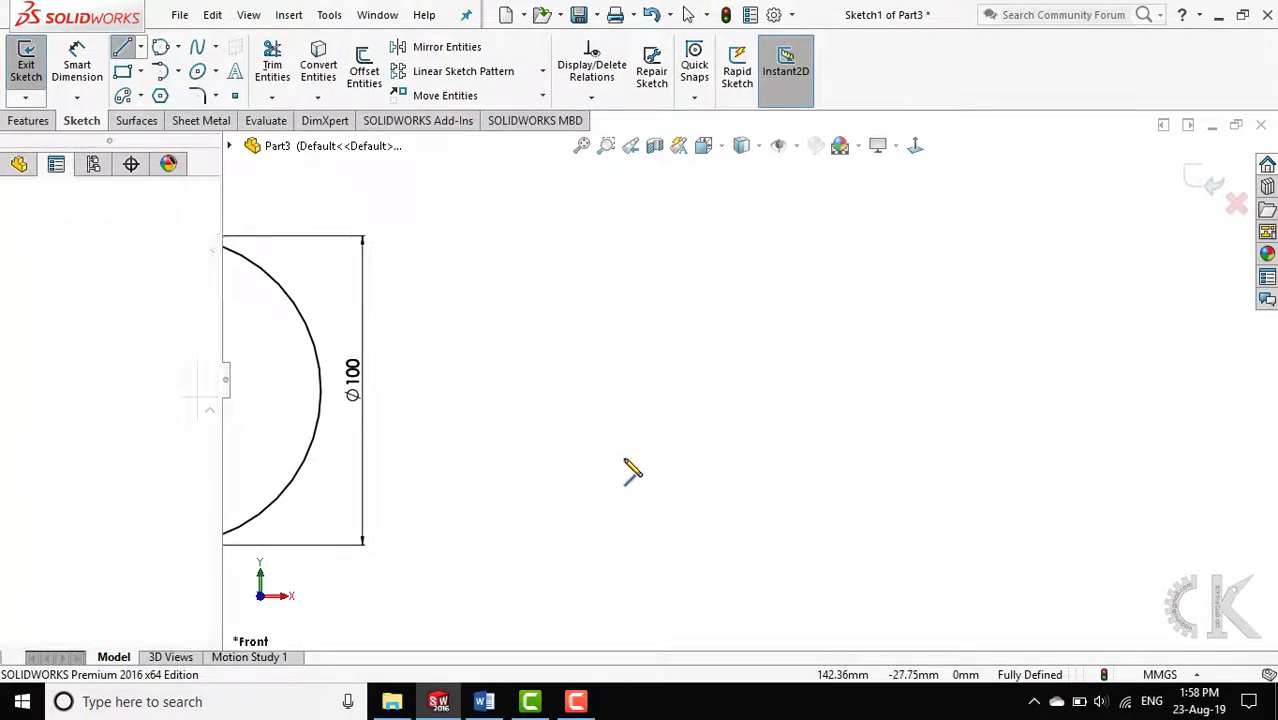
click(721, 240)
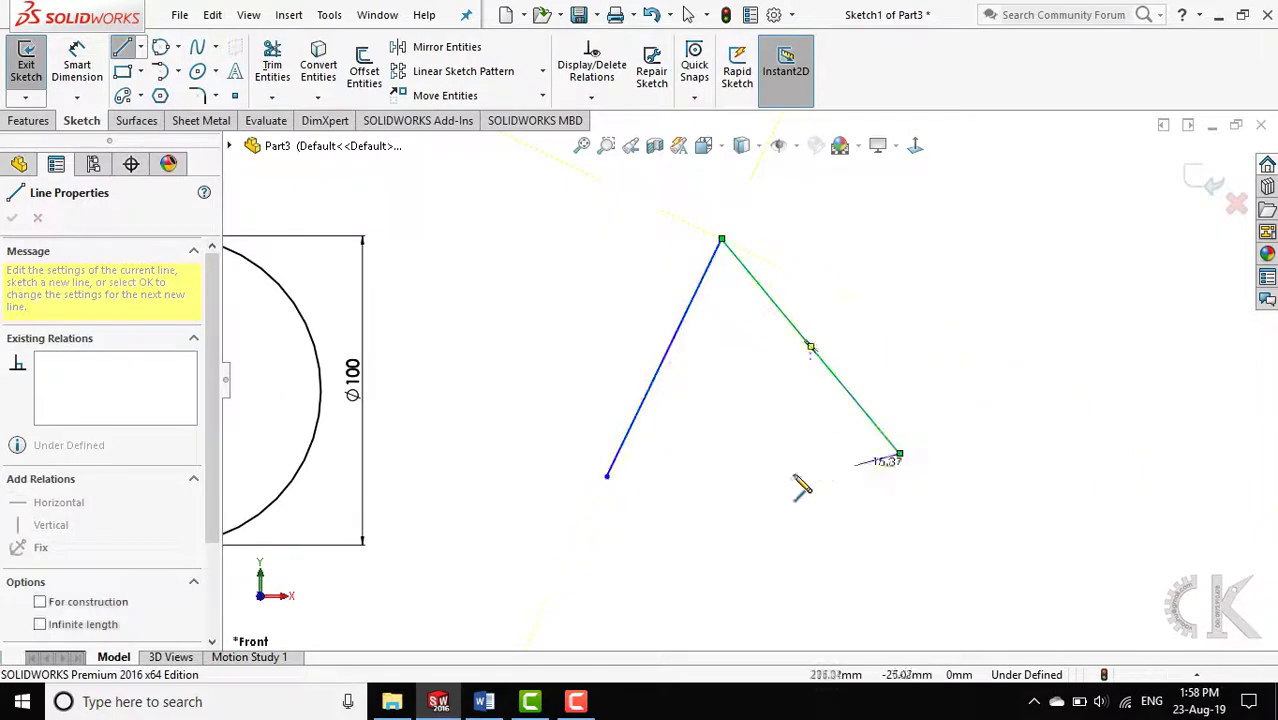
click(607, 476)
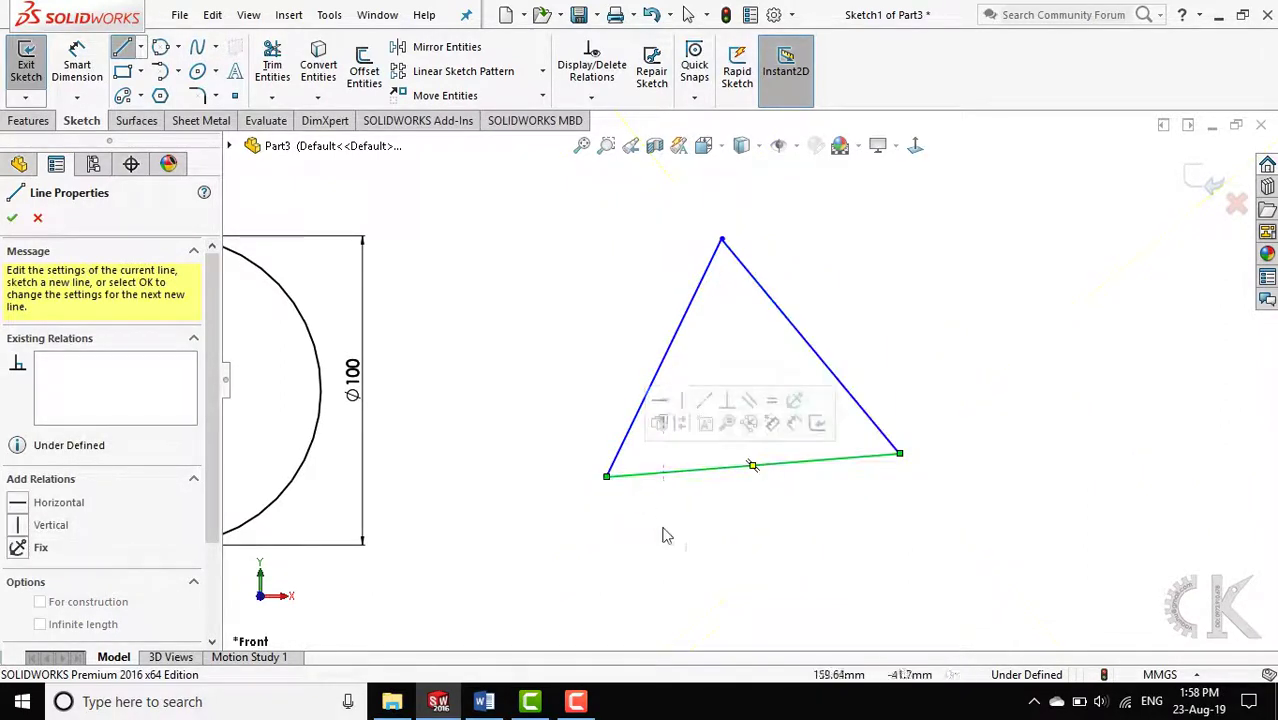
key(Escape)
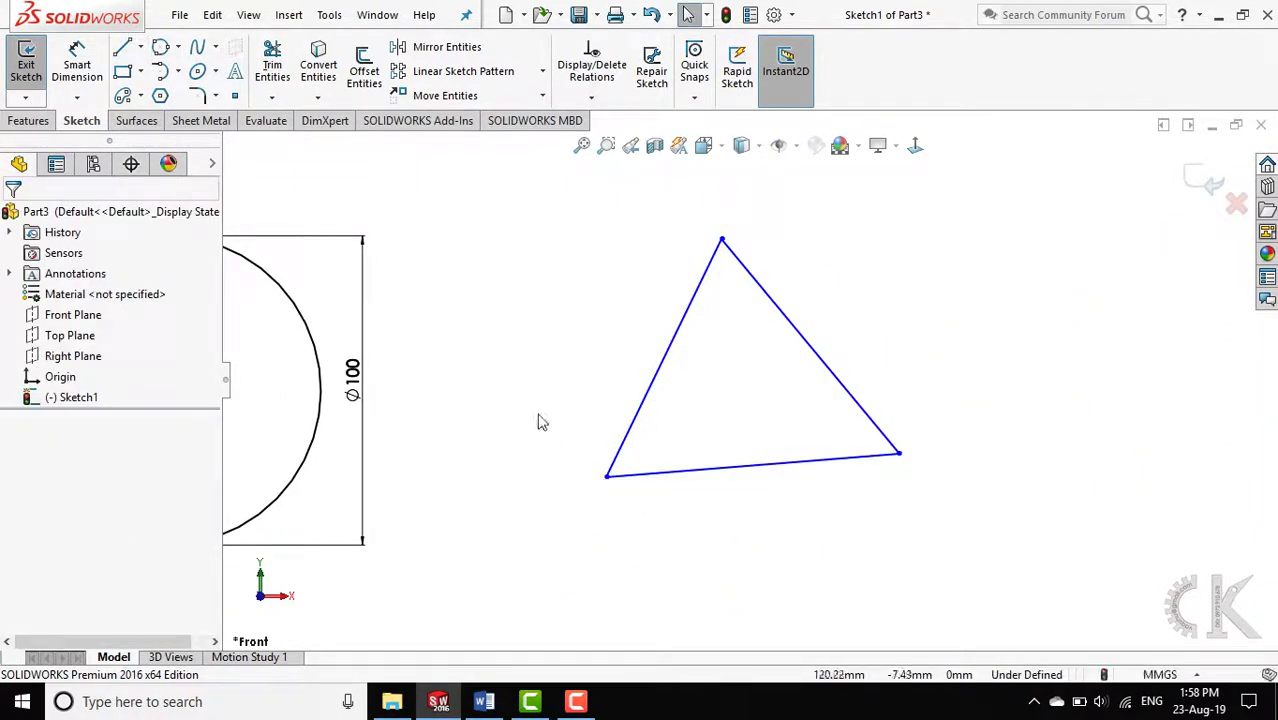
Add a perimeter circle passing through the triangle's three corners
click(180, 47)
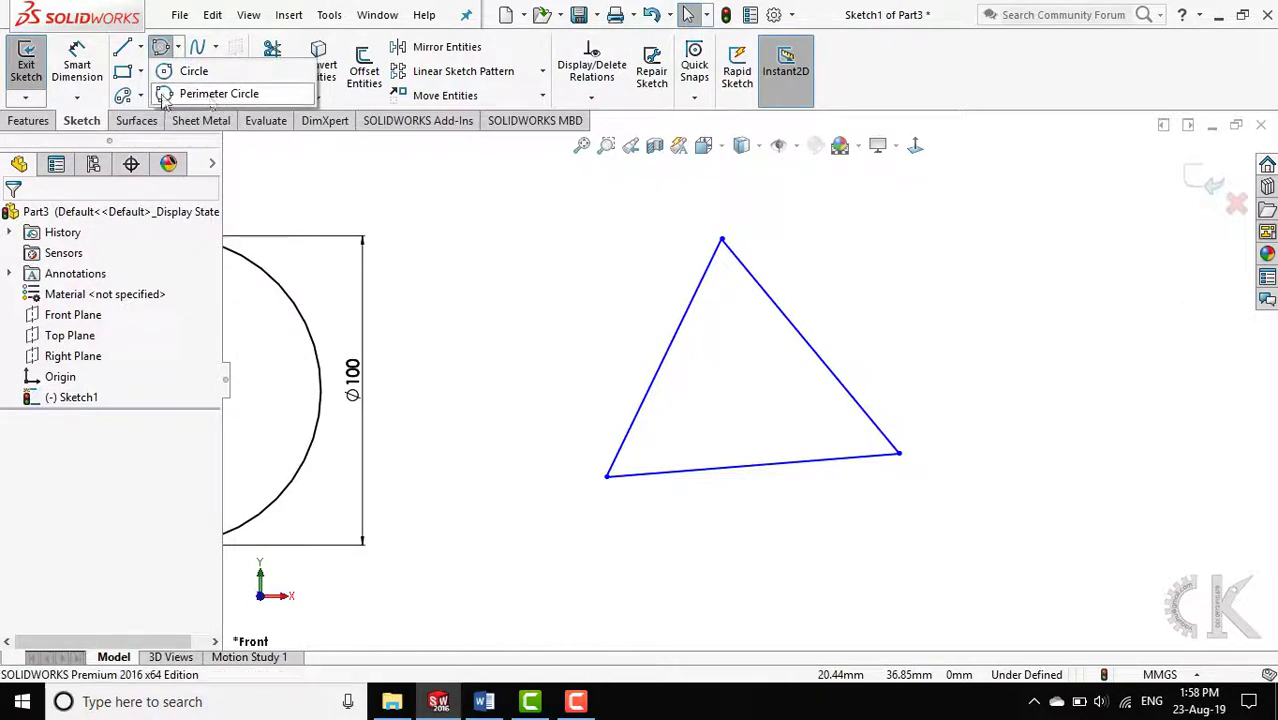
click(165, 94)
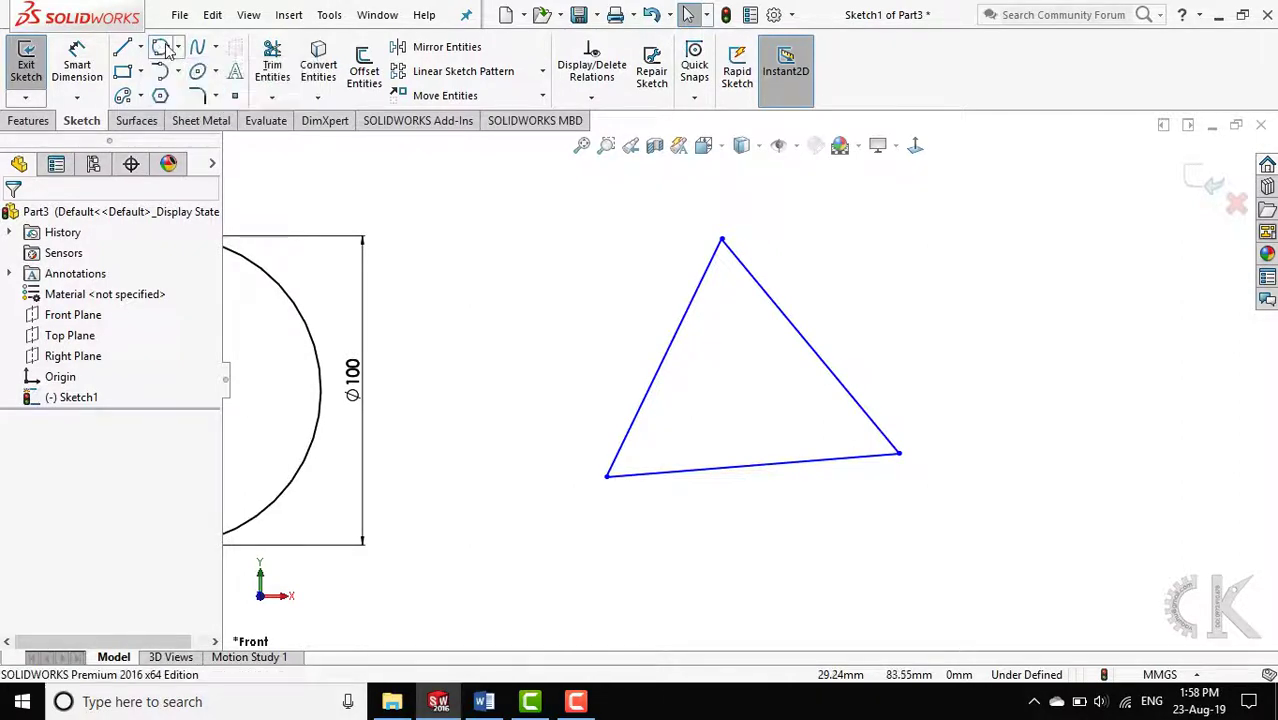
click(607, 476)
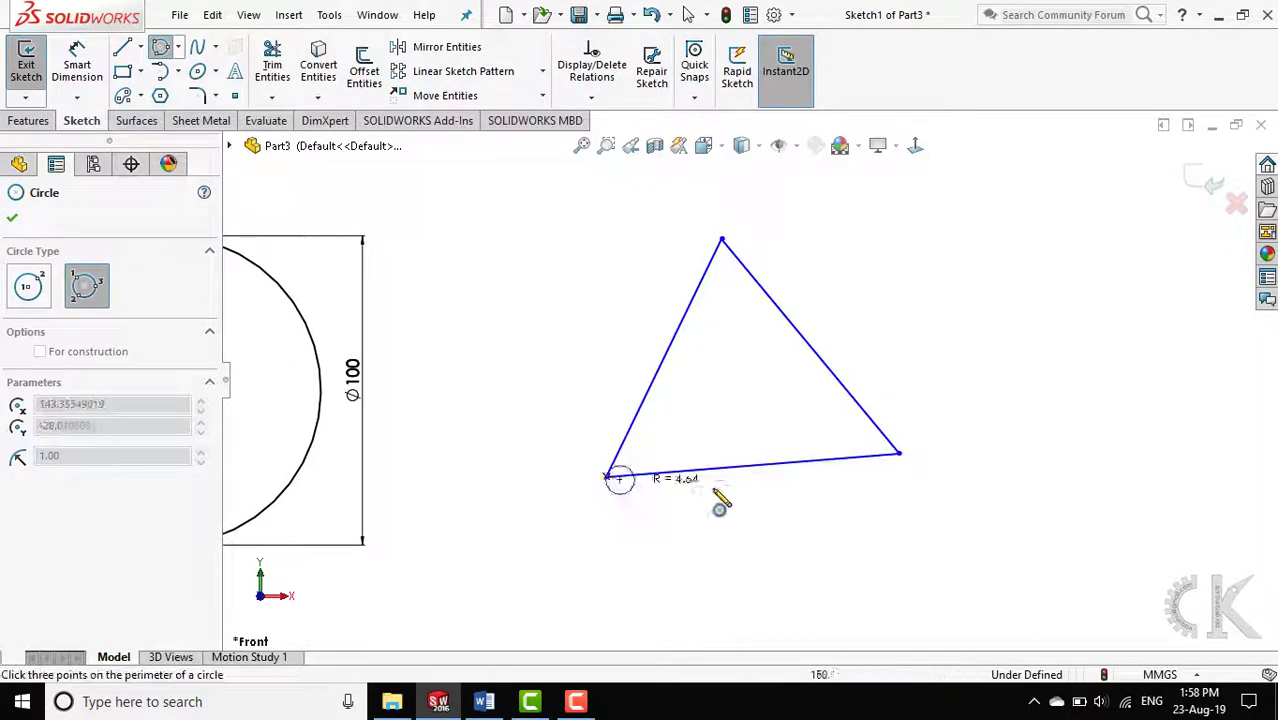
click(899, 455)
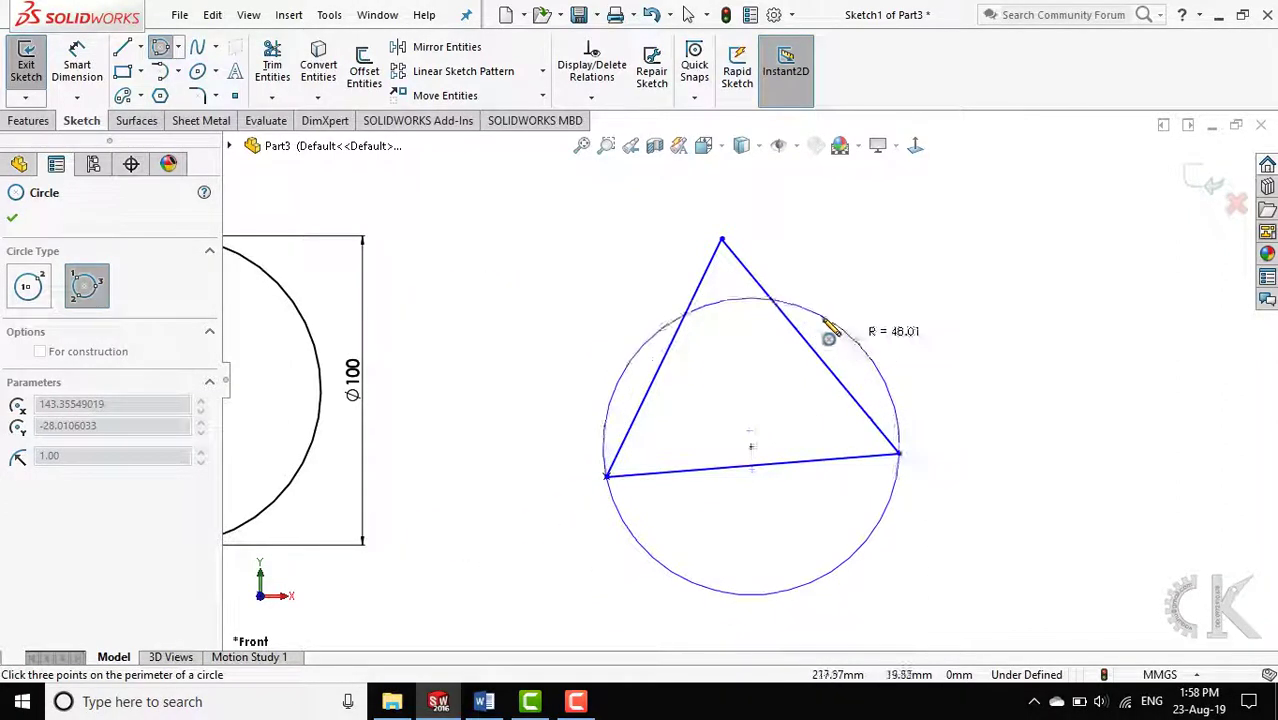
click(721, 240)
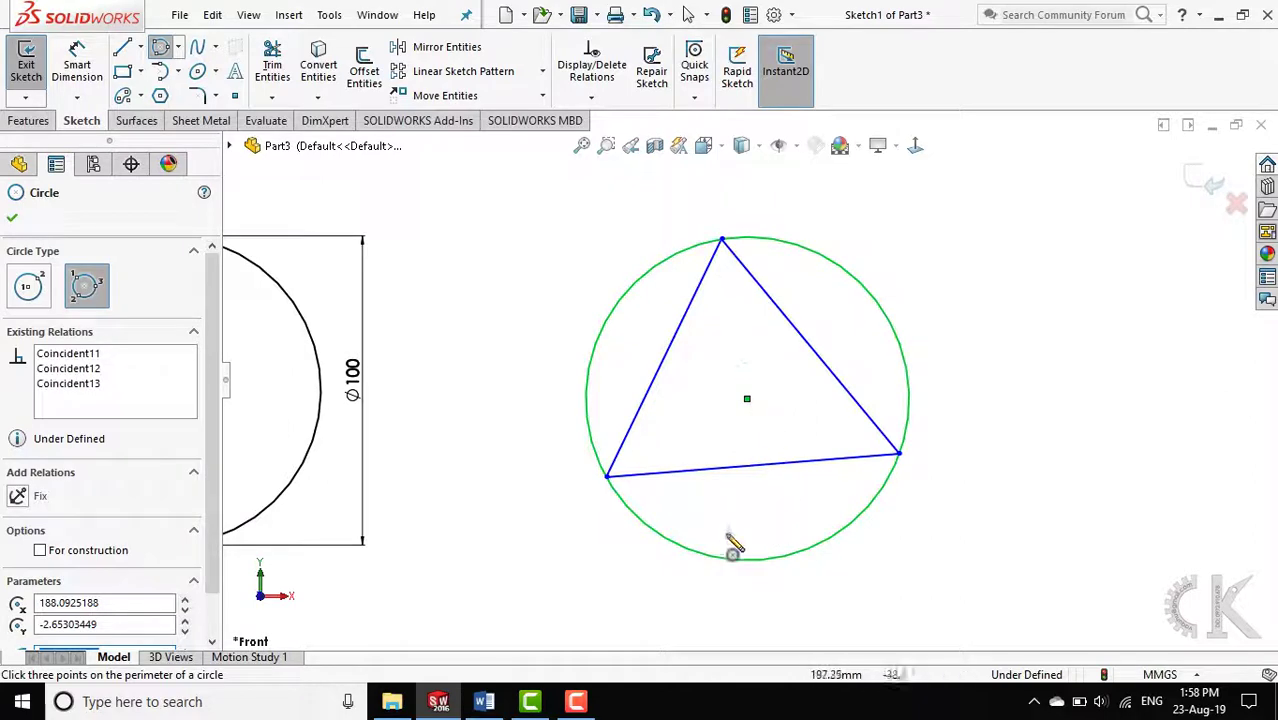
click(12, 218)
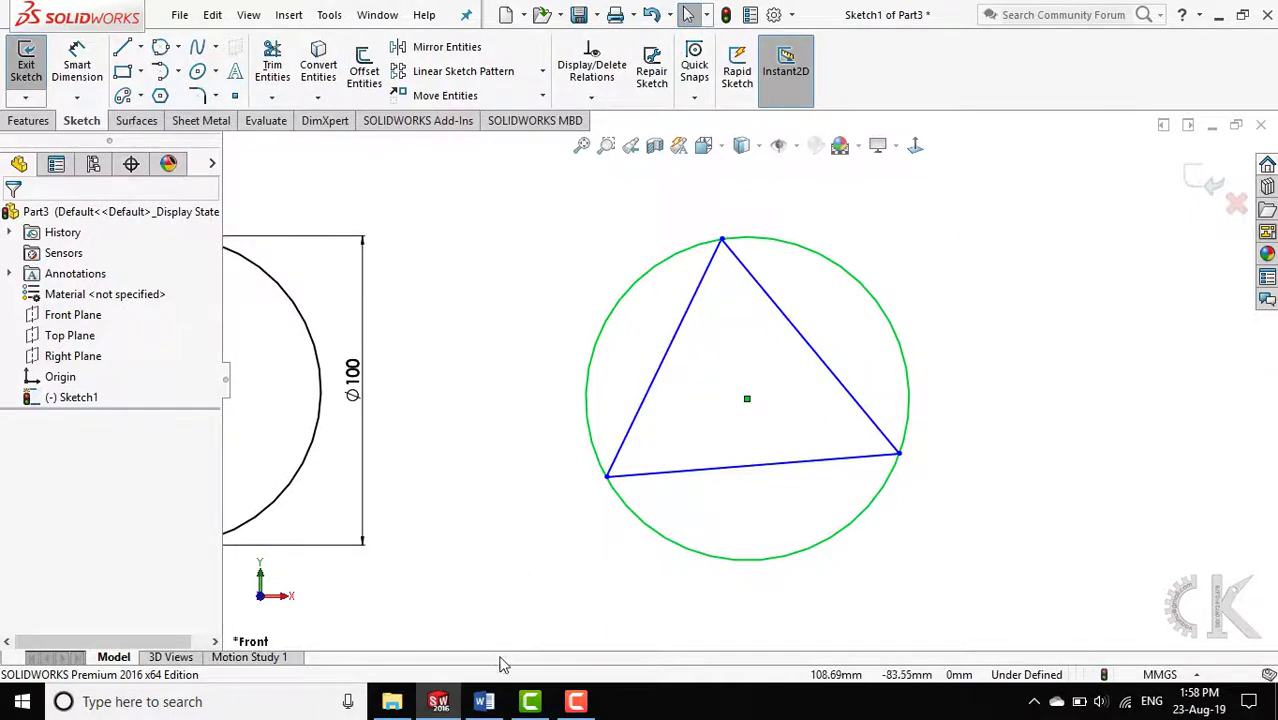
View the Word lesson notes on the two circle-drawing methods and their example figures
click(483, 701)
ctrl+scroll(596, 501, up, 3)
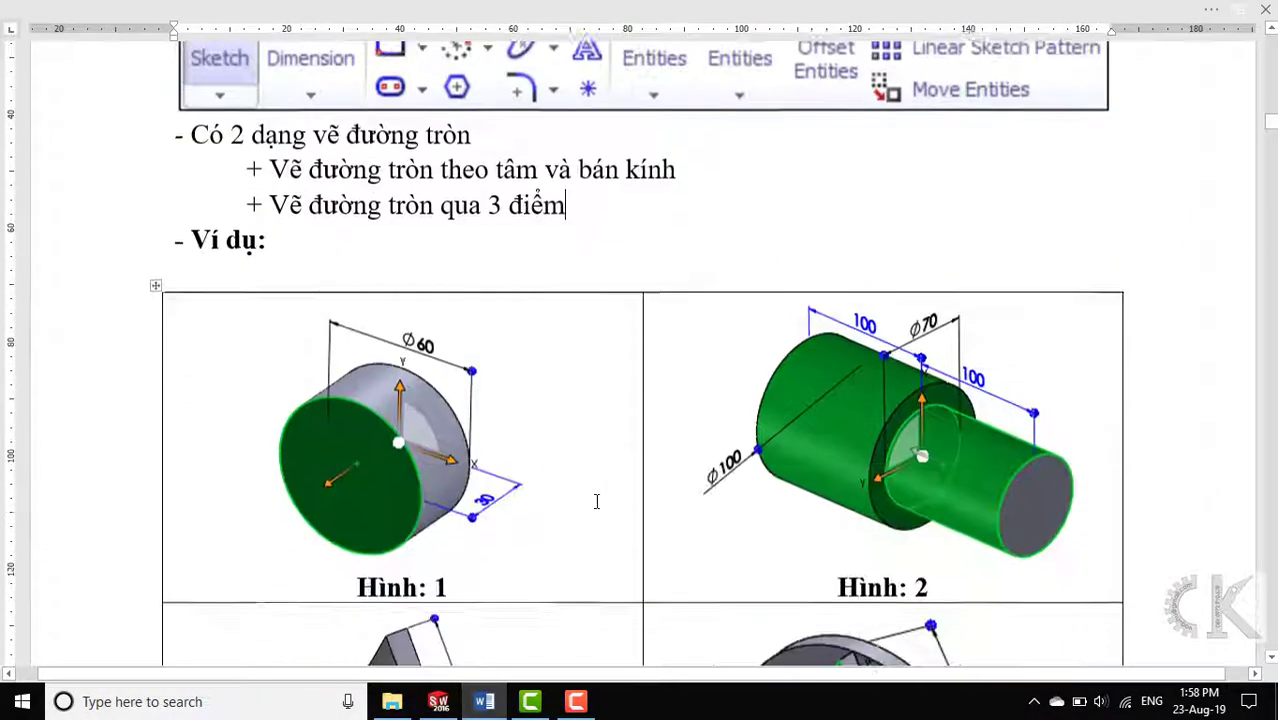
scroll(596, 501, down, 1)
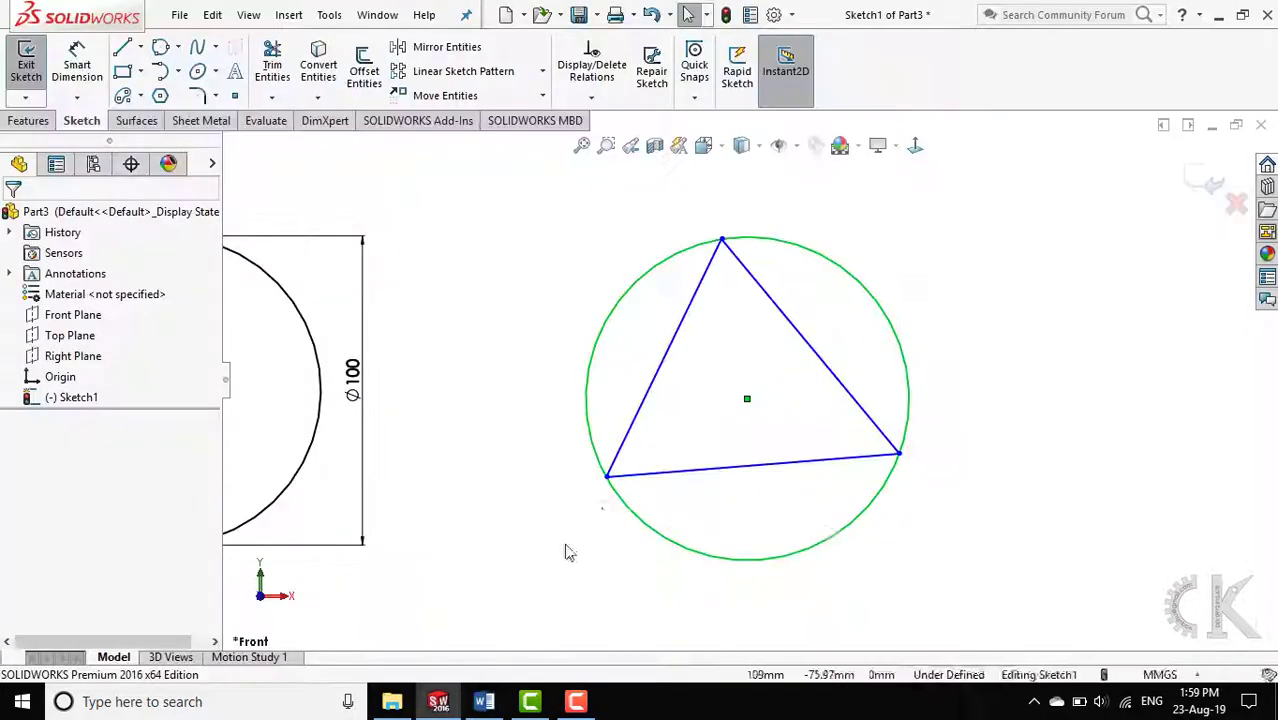
Discard the triangle-and-circle edits and exit Sketch1
click(438, 701)
key(z)
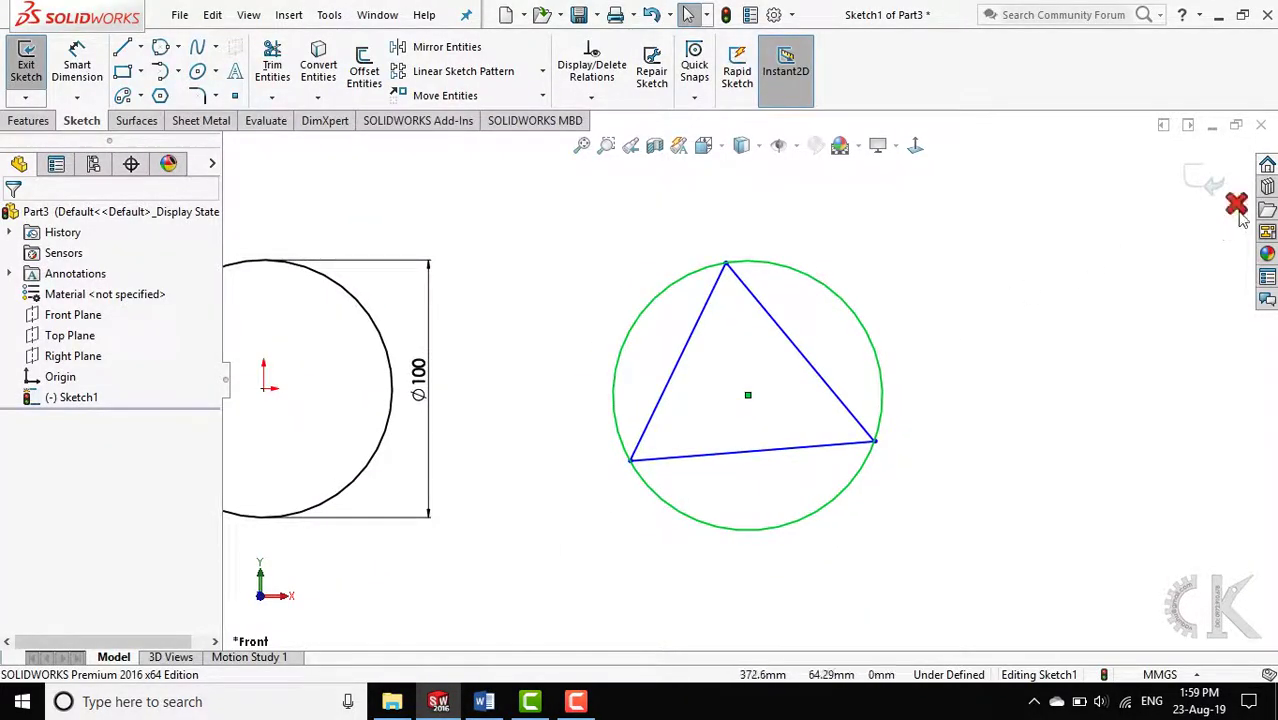
click(1238, 206)
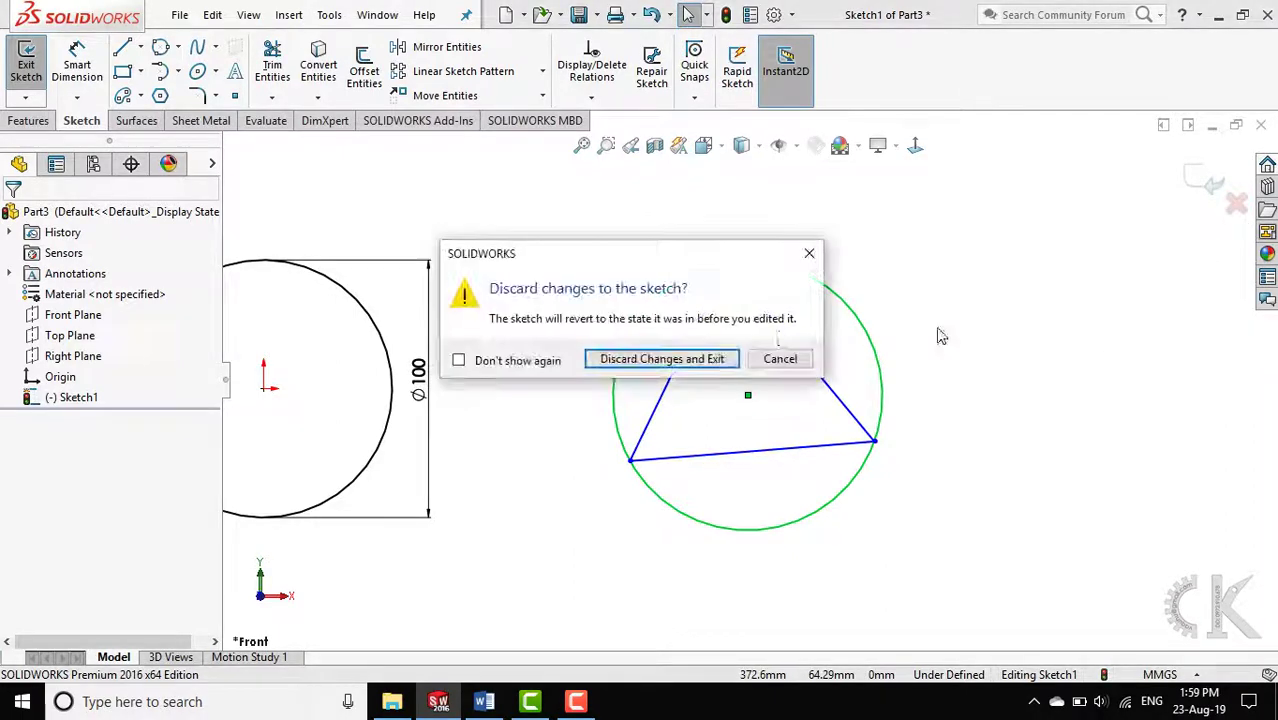
click(703, 358)
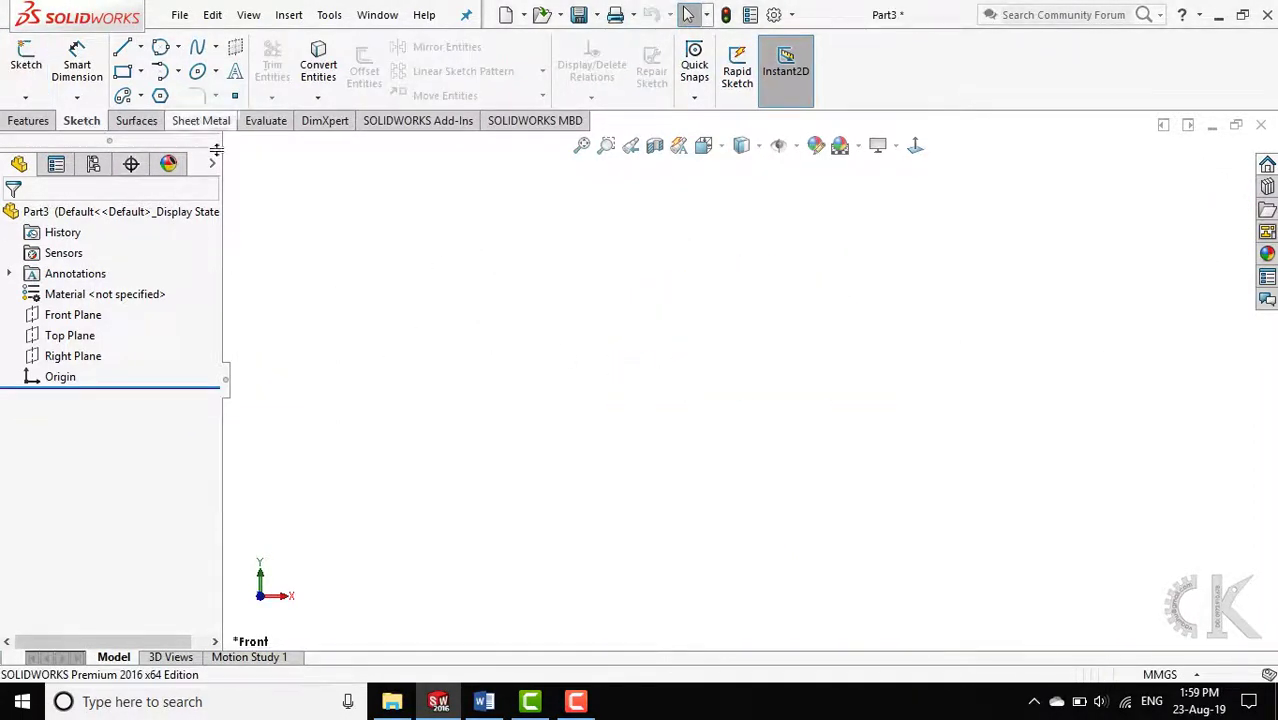
Start a new Front Plane sketch and draw a circle centred on the origin
click(26, 62)
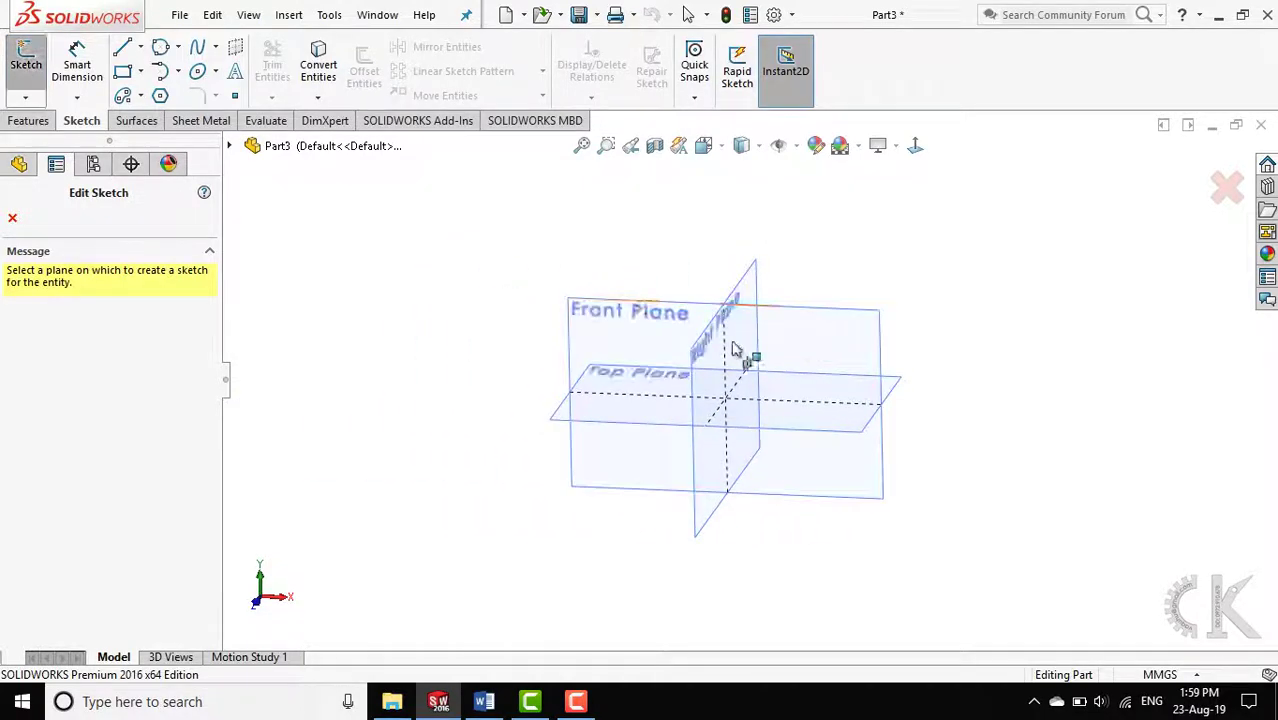
click(638, 313)
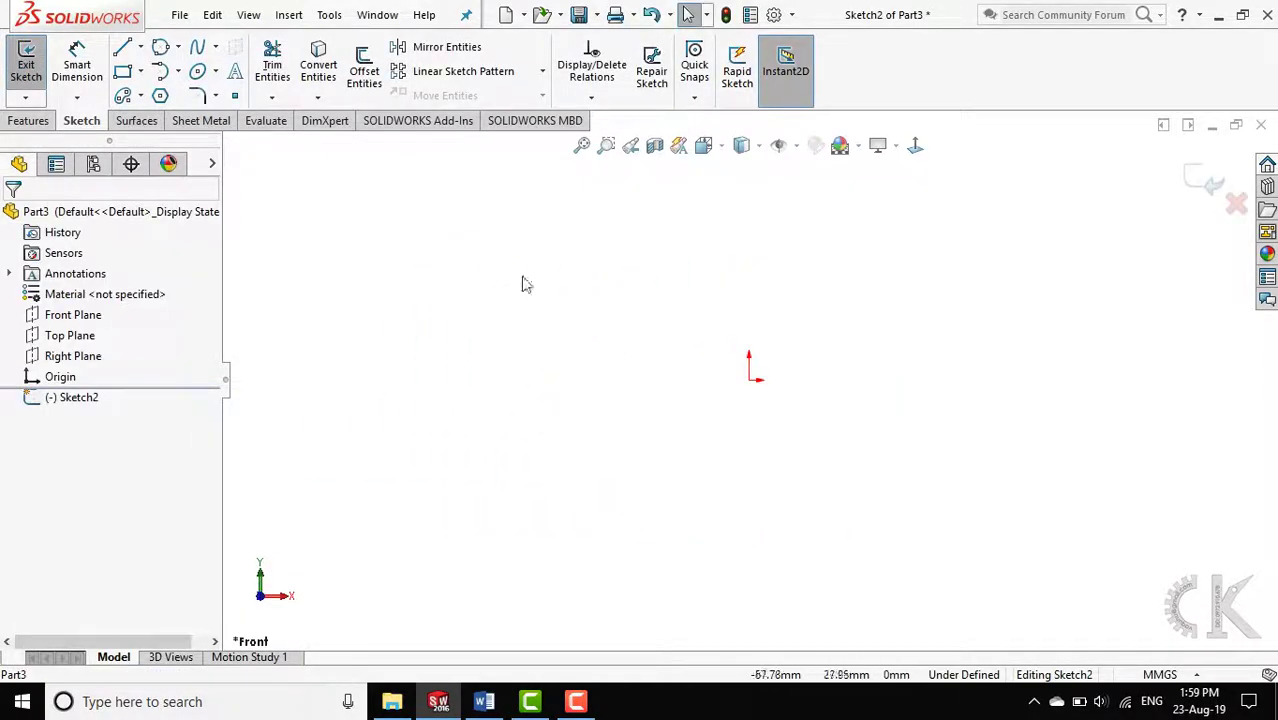
click(179, 47)
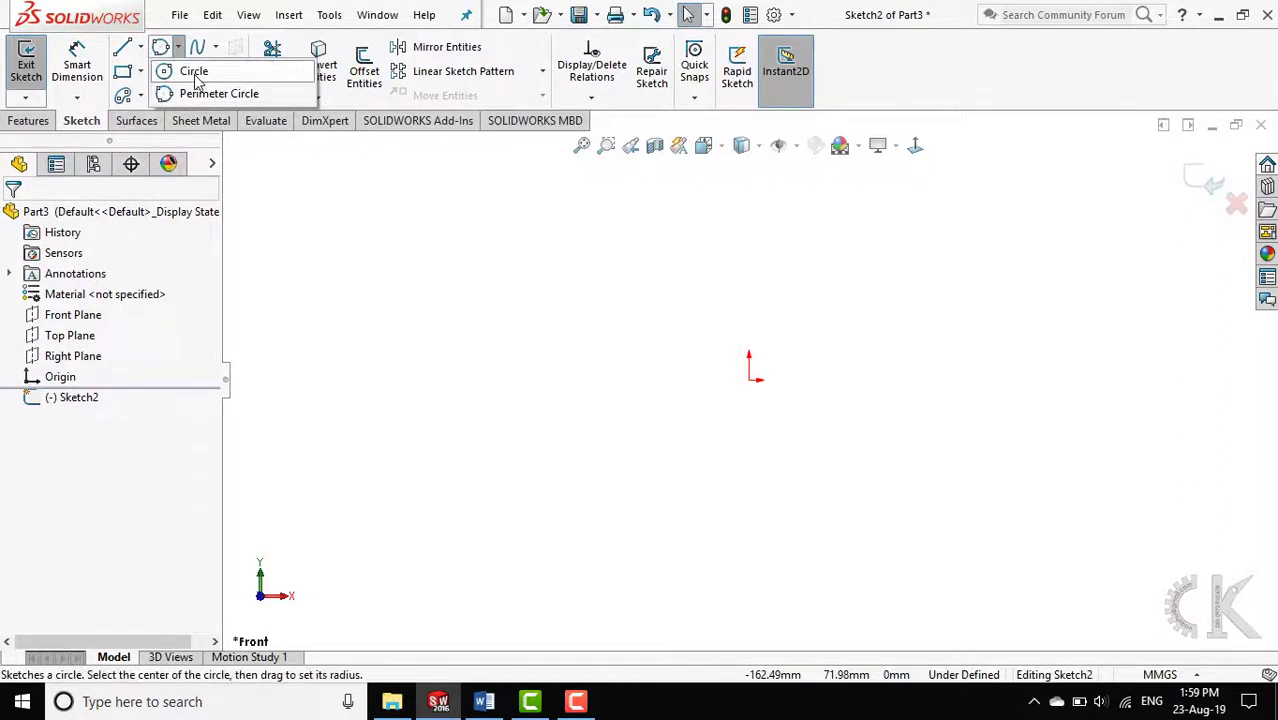
click(194, 72)
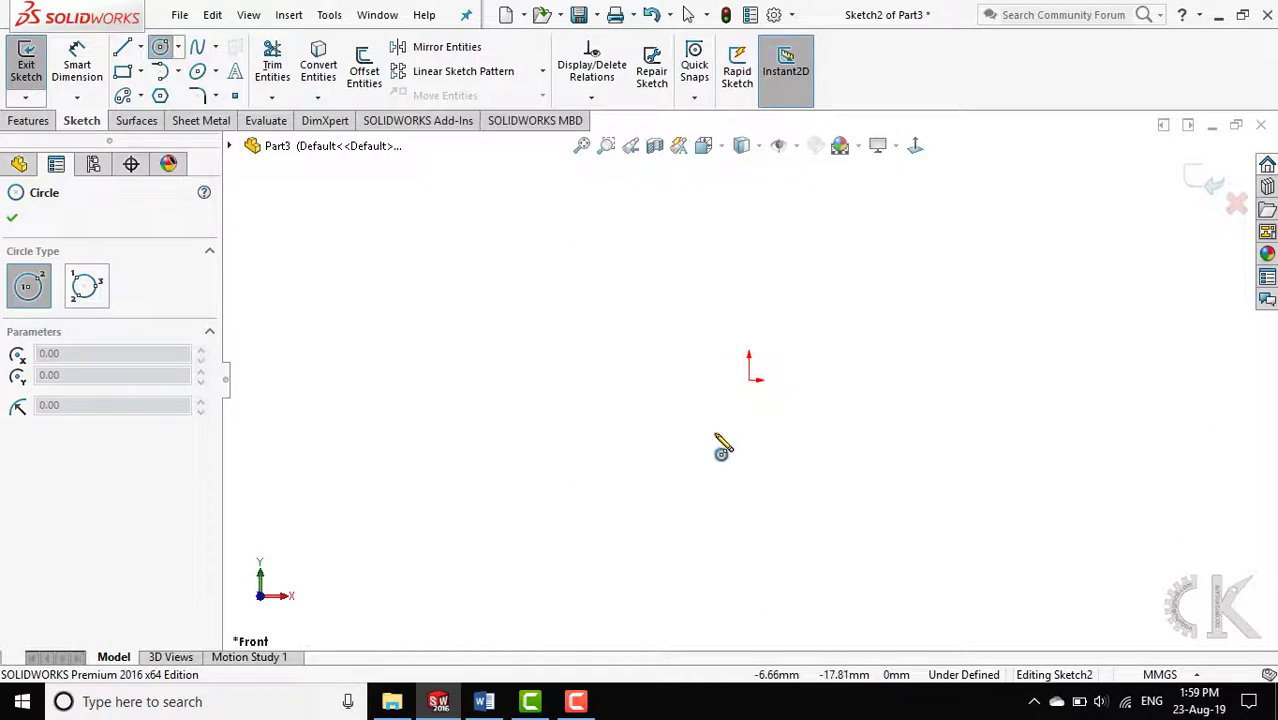
click(742, 372)
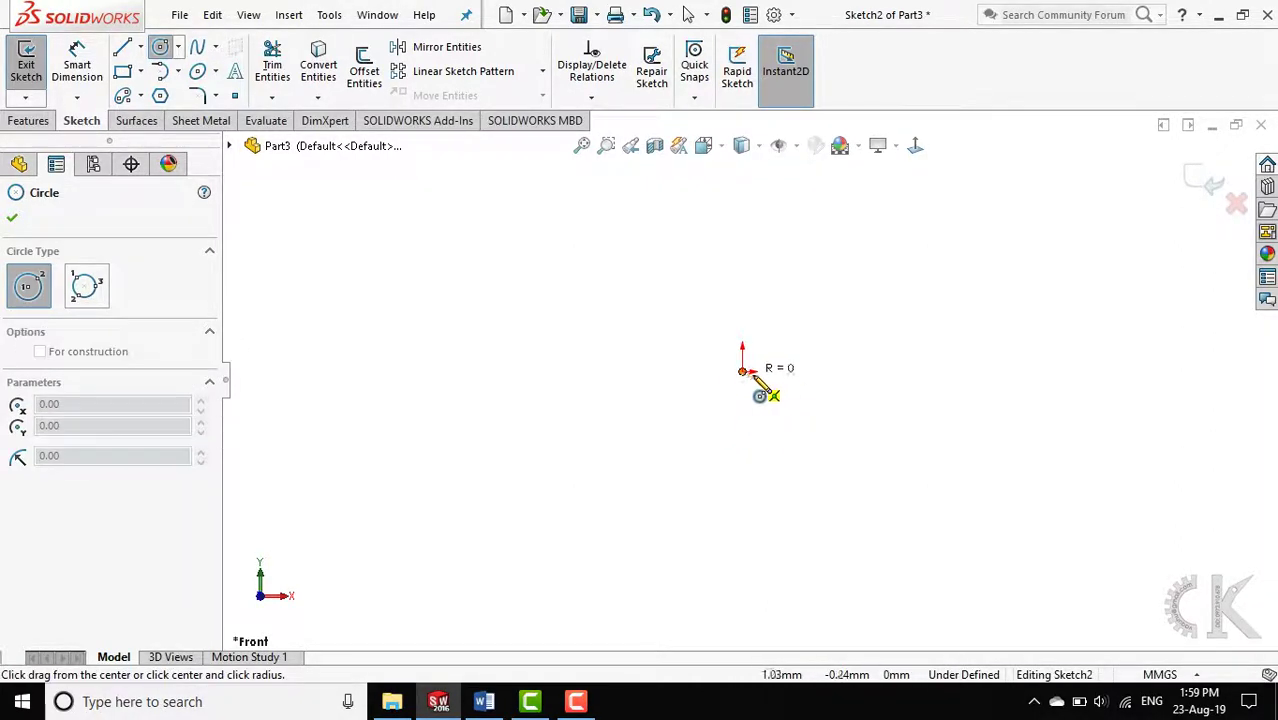
click(893, 387)
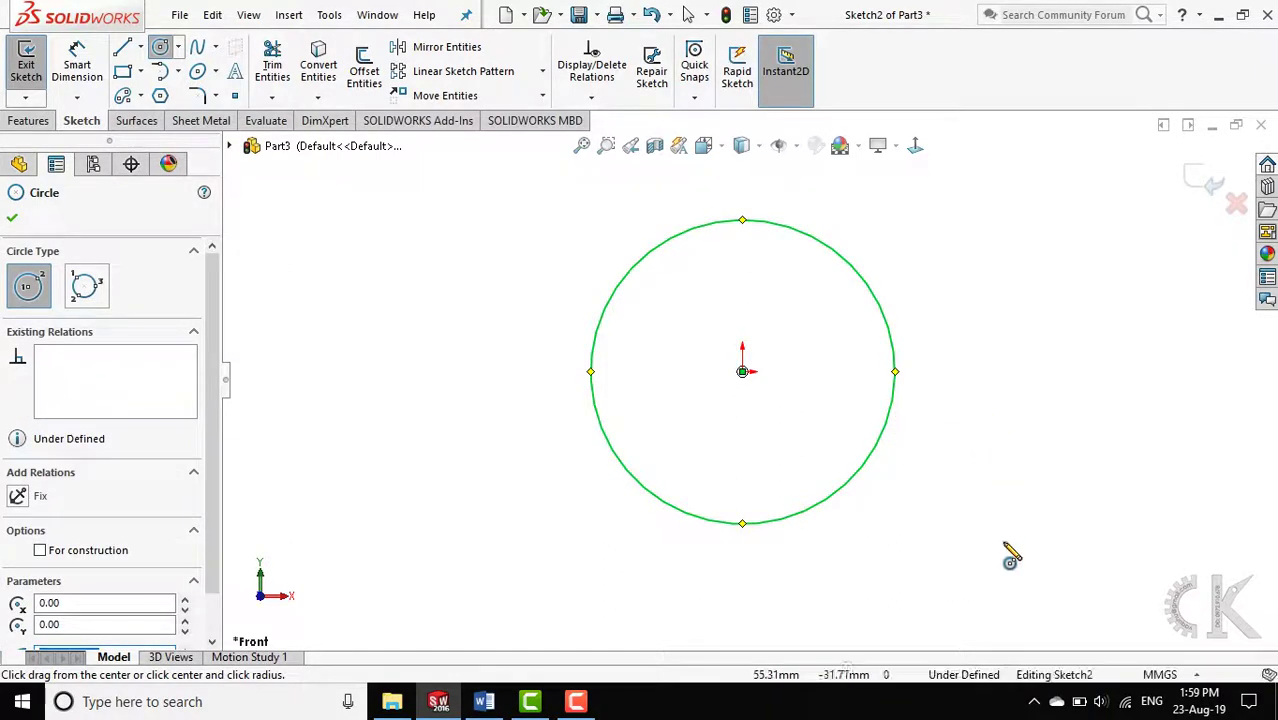
Dimension the circle to Ø60 and exit the sketch
right_drag(1002, 522, 975, 345)
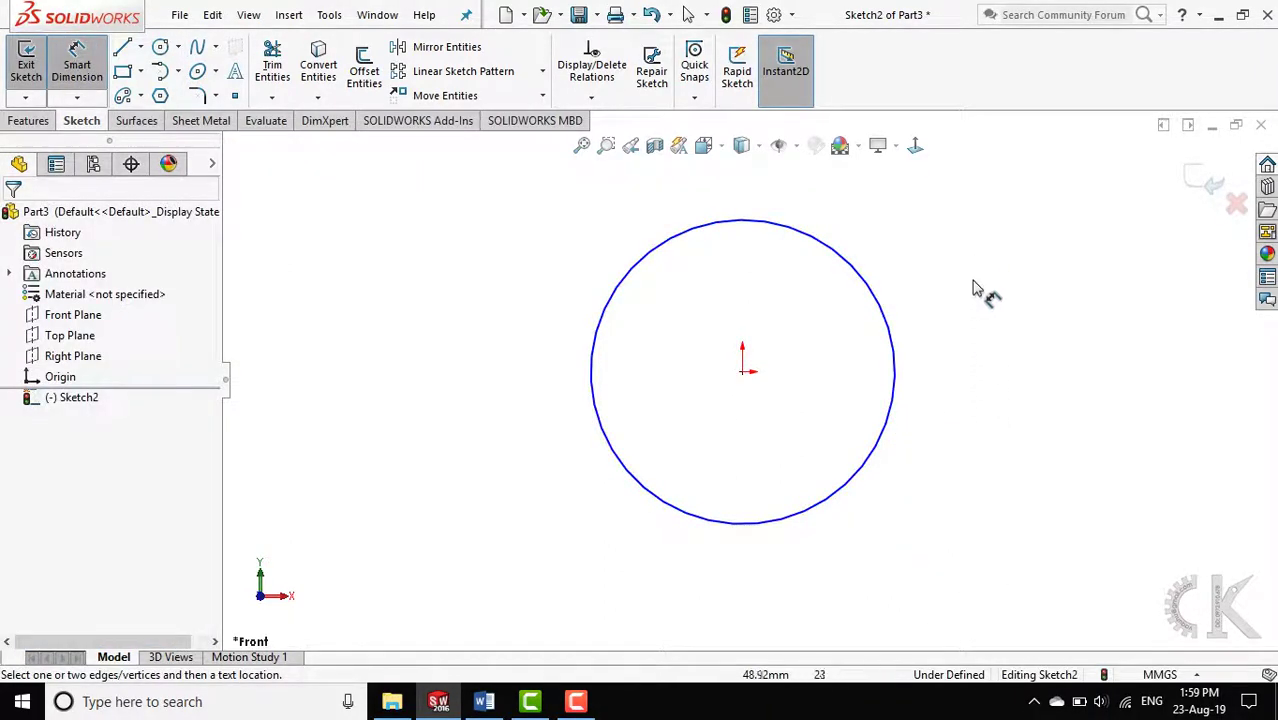
click(897, 347)
click(962, 380)
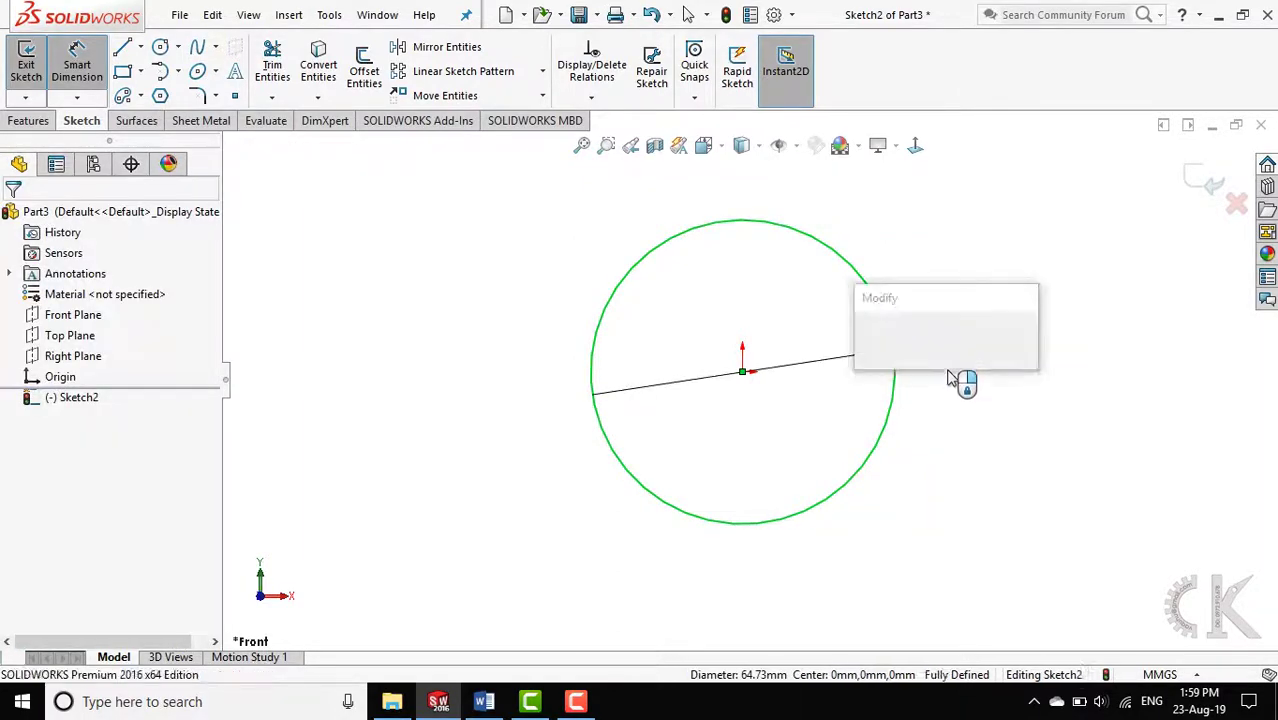
text(60)
key(Return)
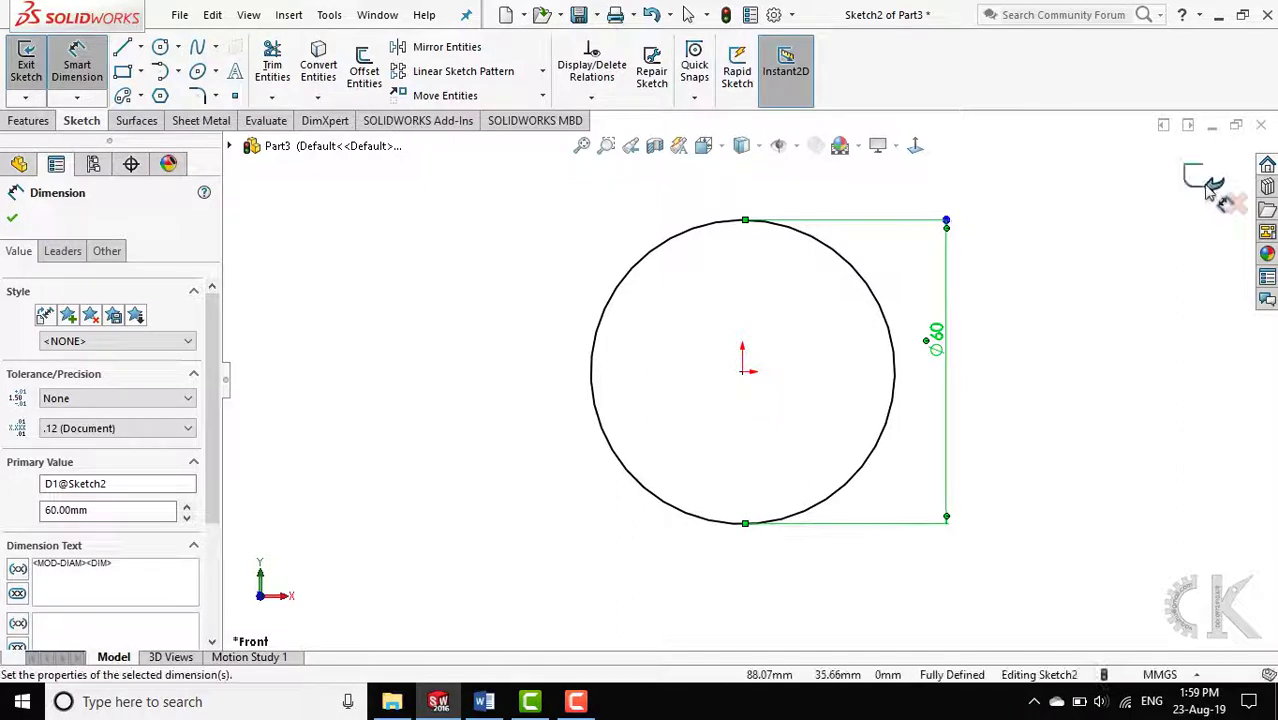
click(1210, 183)
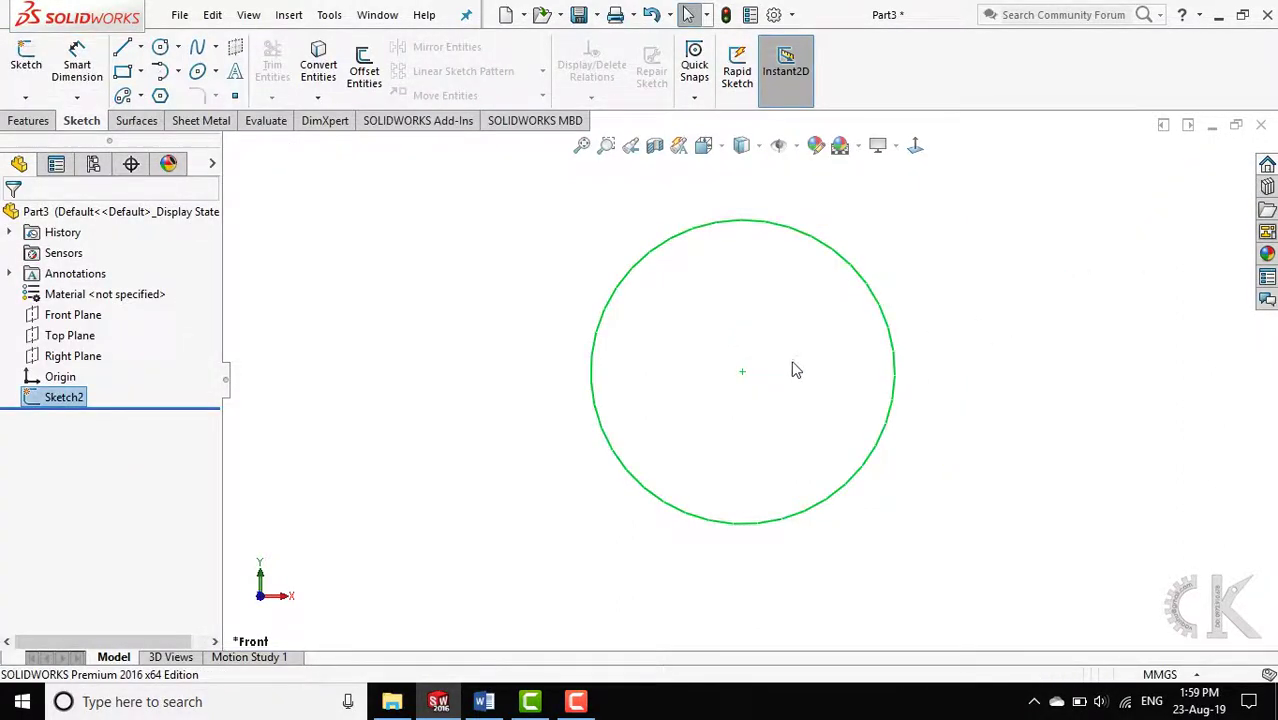
Extrude the Ø60 circle of Sketch2 30 mm into a cylinder (Boss-Extrude1)
scroll(790, 368, up, 1)
mouse_move(791, 360)
middle_down()
mouse_move(745, 391)
mouse_move(416, 259)
middle_up()
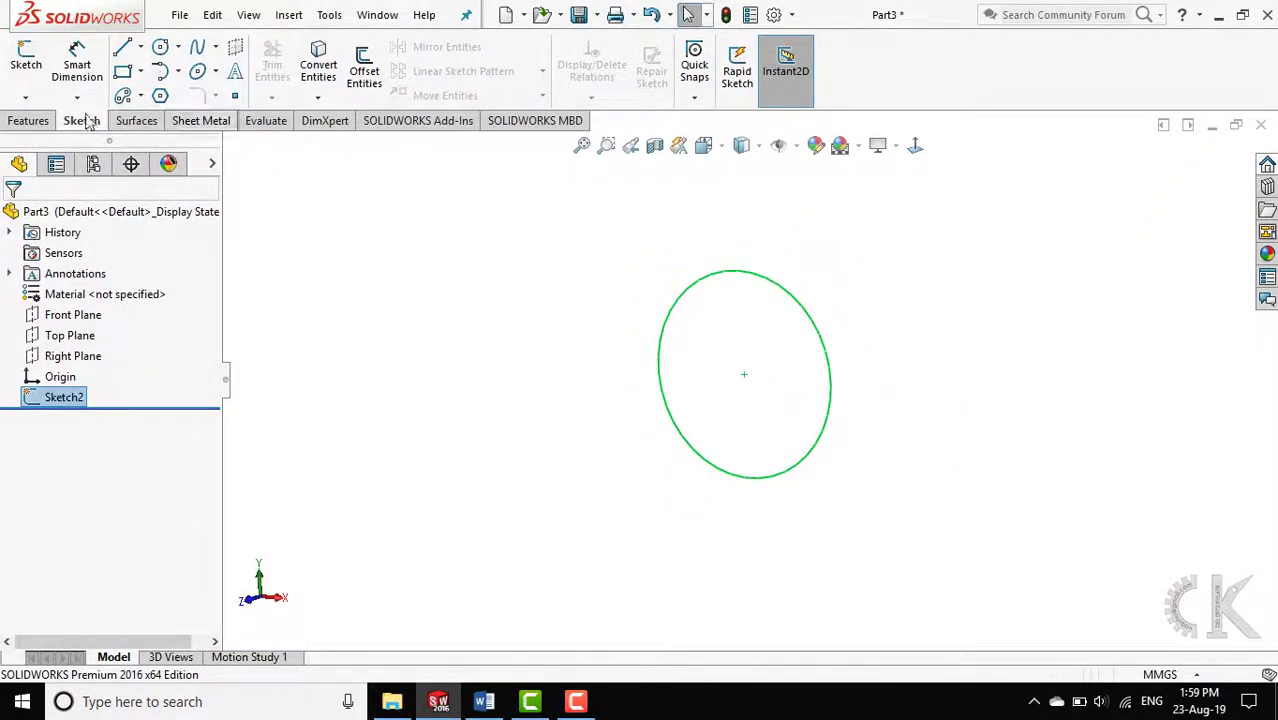
click(28, 120)
click(36, 70)
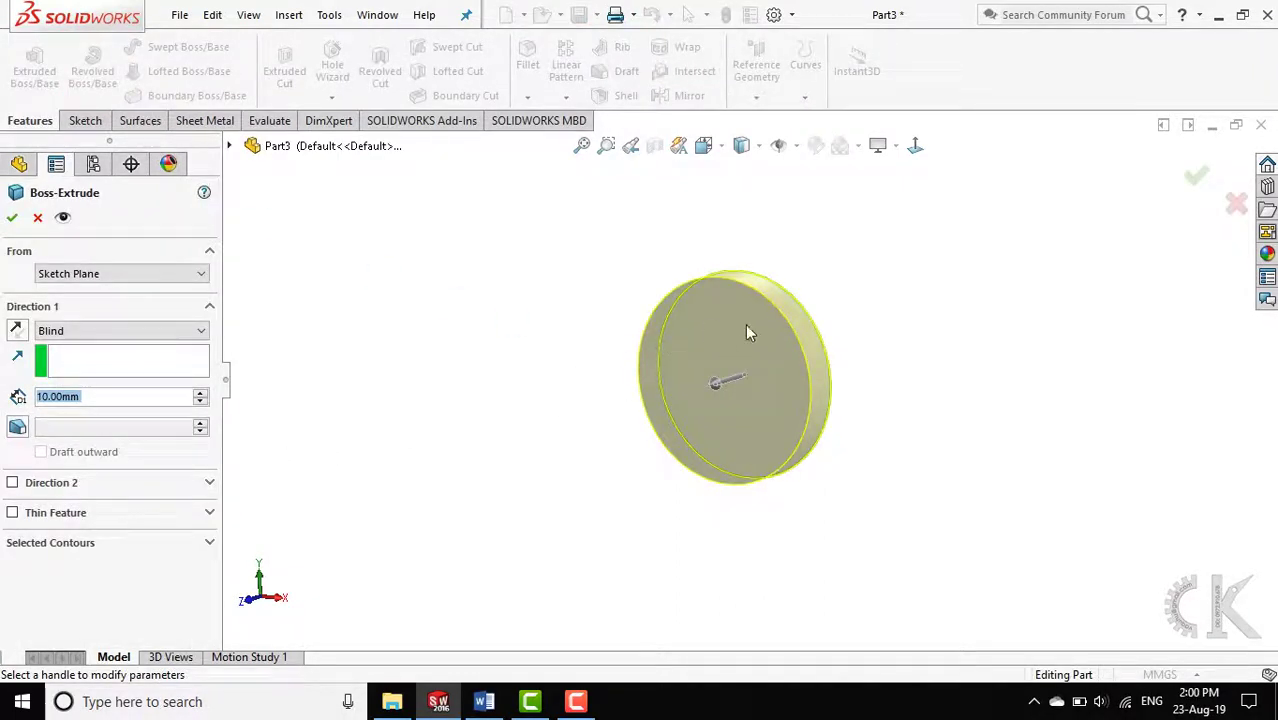
click(200, 393)
click(200, 393)
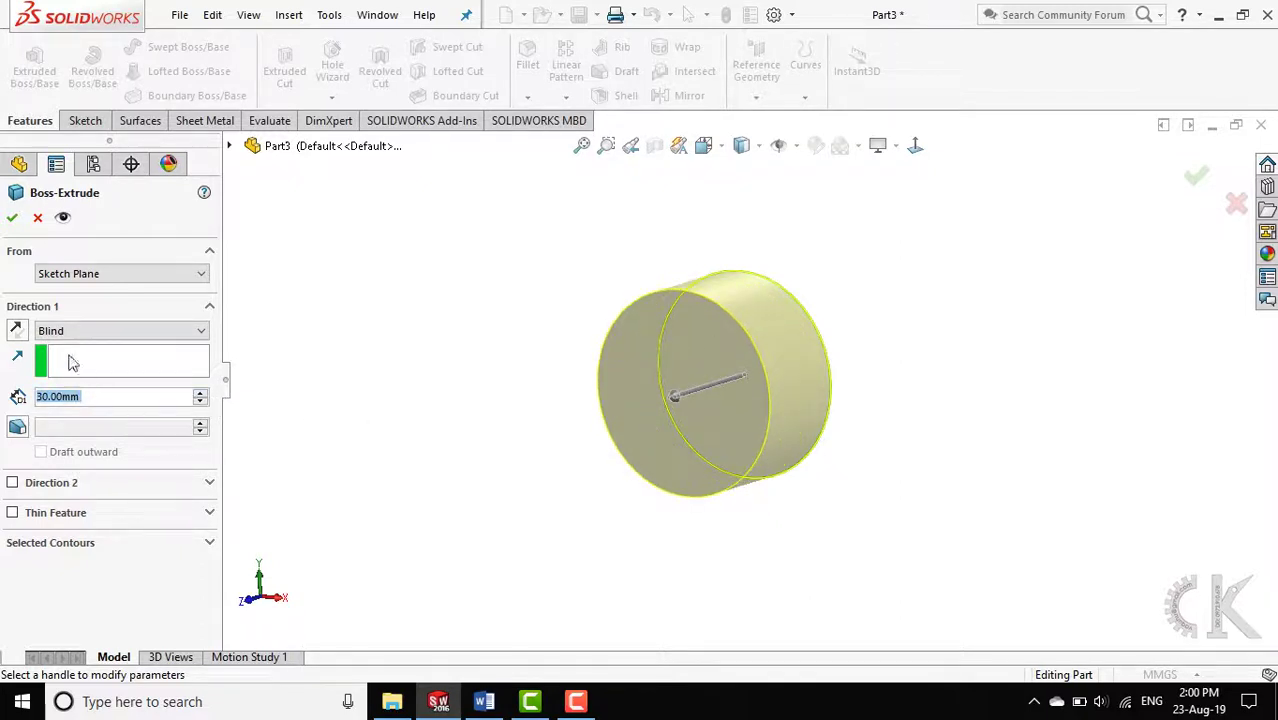
click(12, 220)
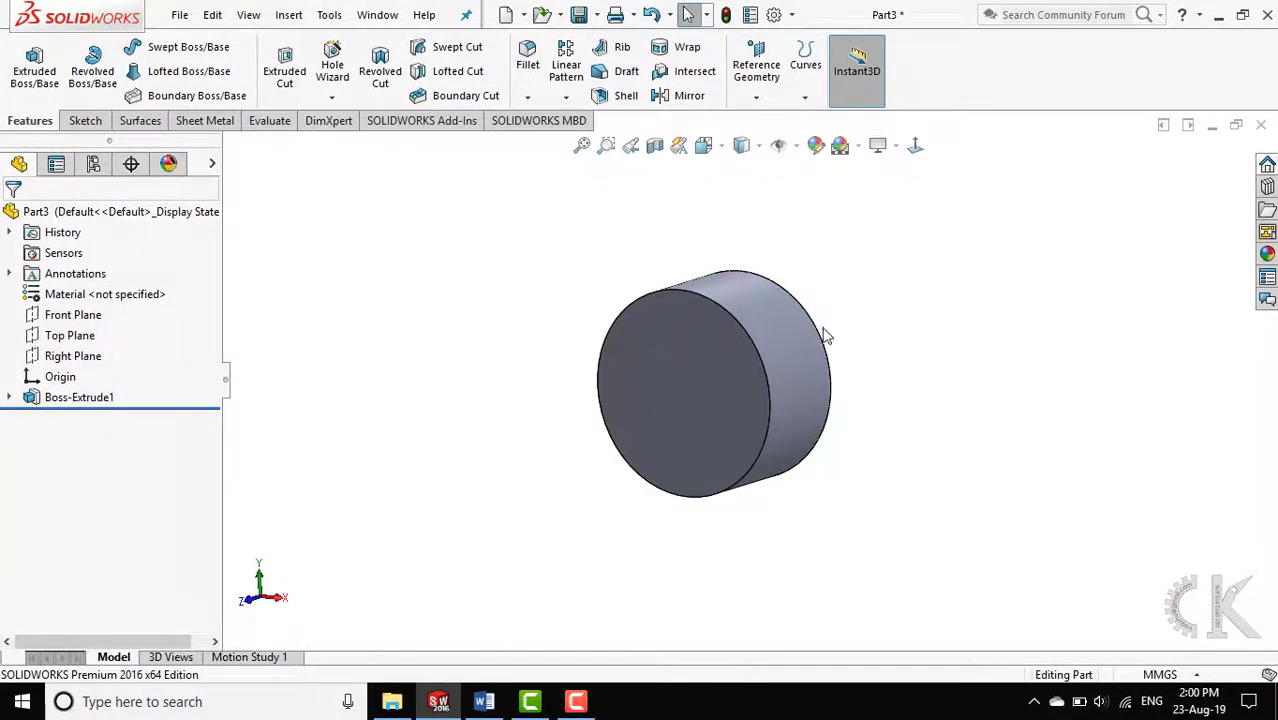
ctrl+middle_drag(829, 352, 619, 345)
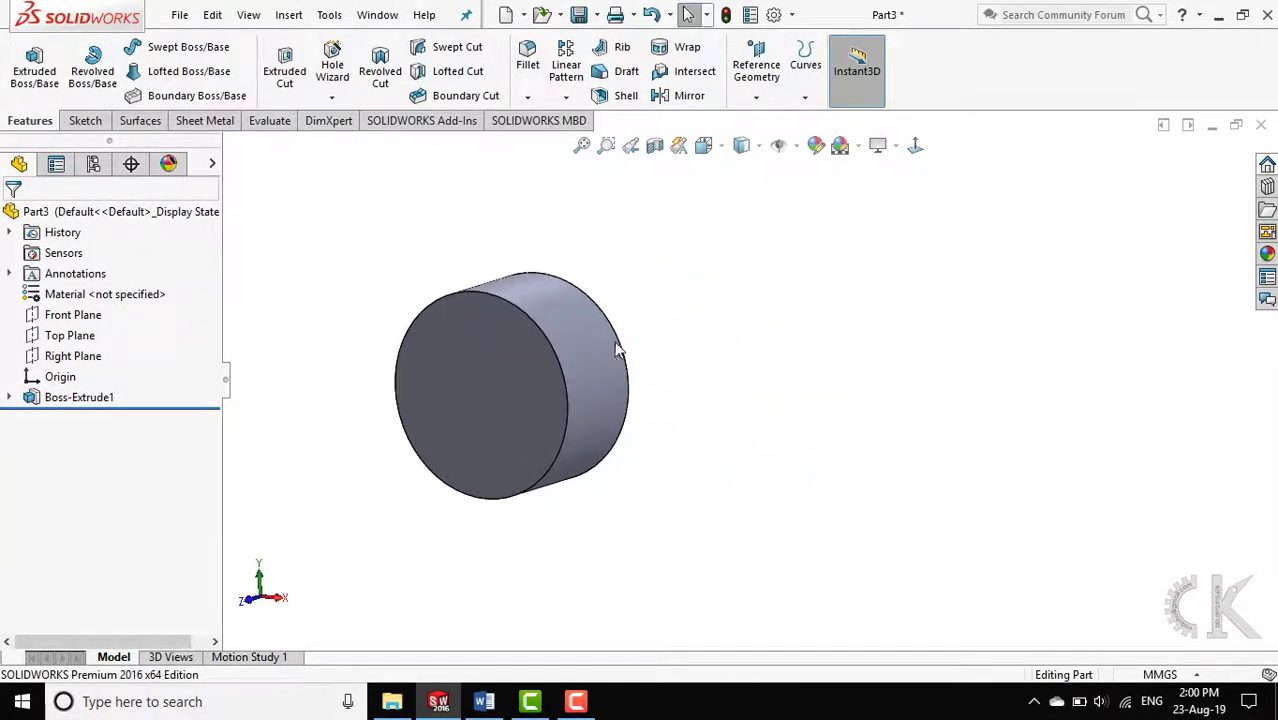
click(484, 701)
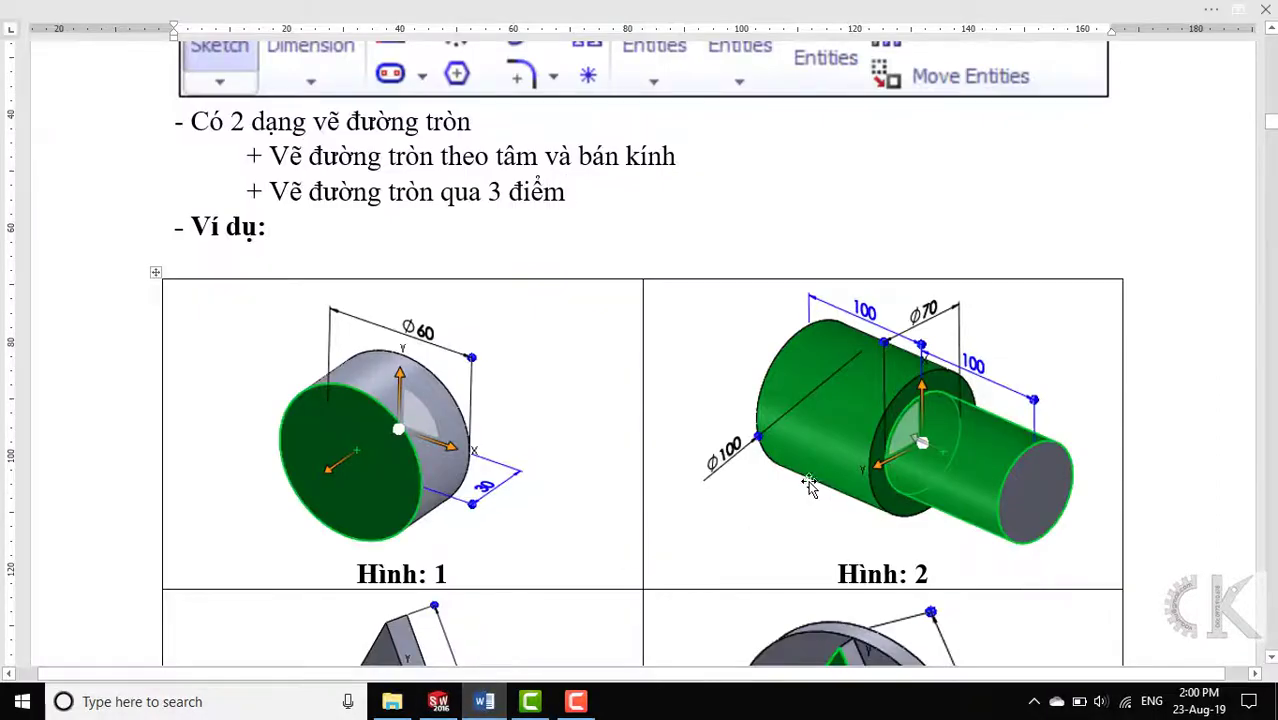
Scroll the Word tutorial to the Hình 2 stepped cylinder, then return to SOLIDWORKS
scroll(876, 365, down, 1)
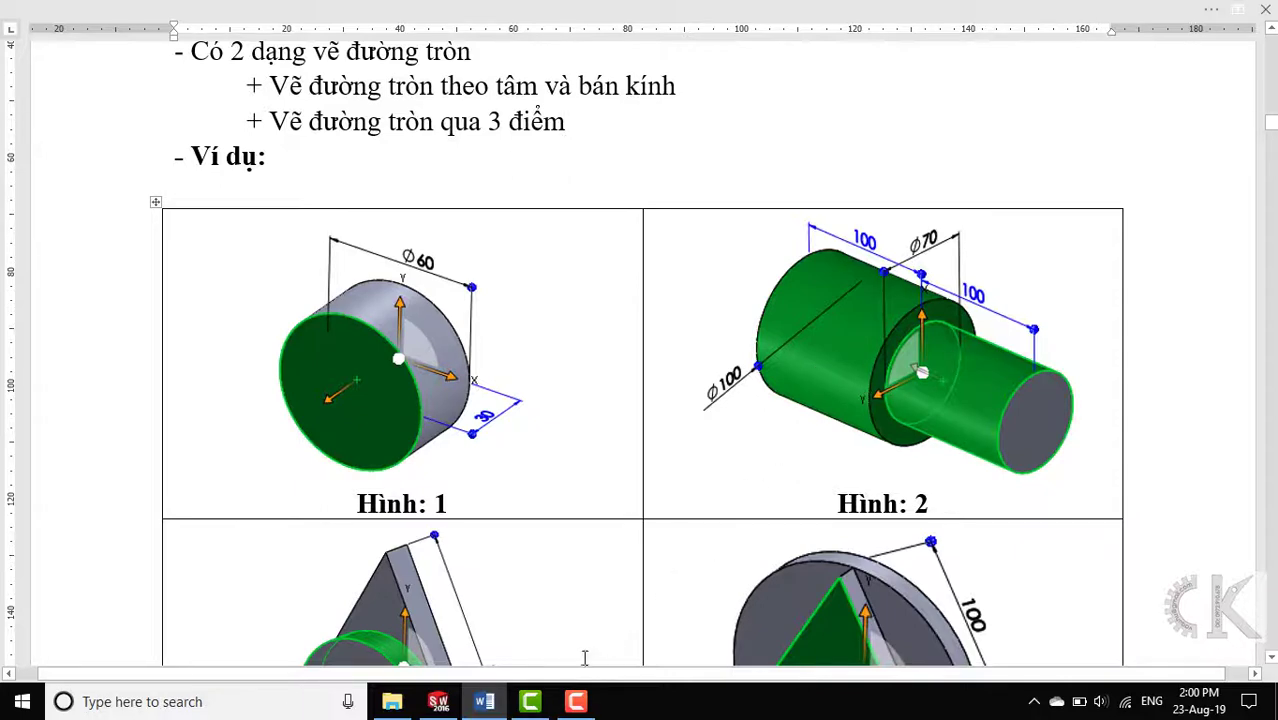
click(440, 702)
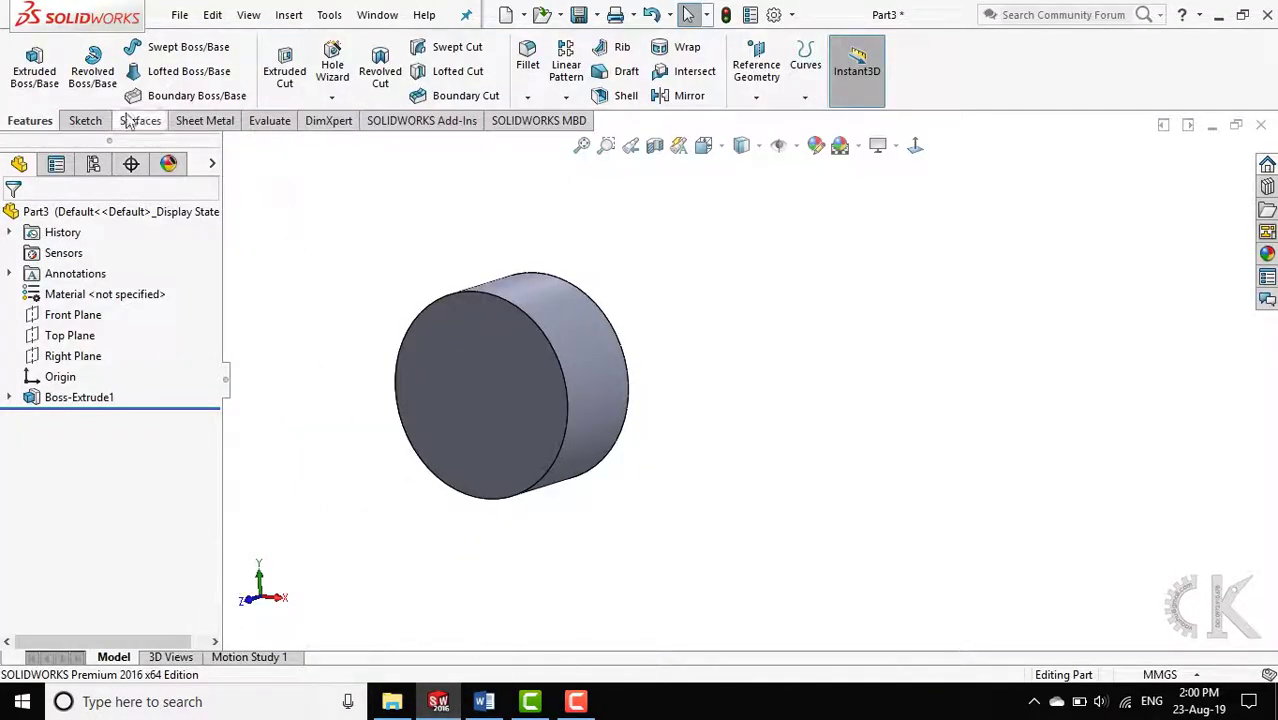
Open a new Front Plane sketch and draw a circle to the right of the cylinder
click(95, 122)
click(30, 58)
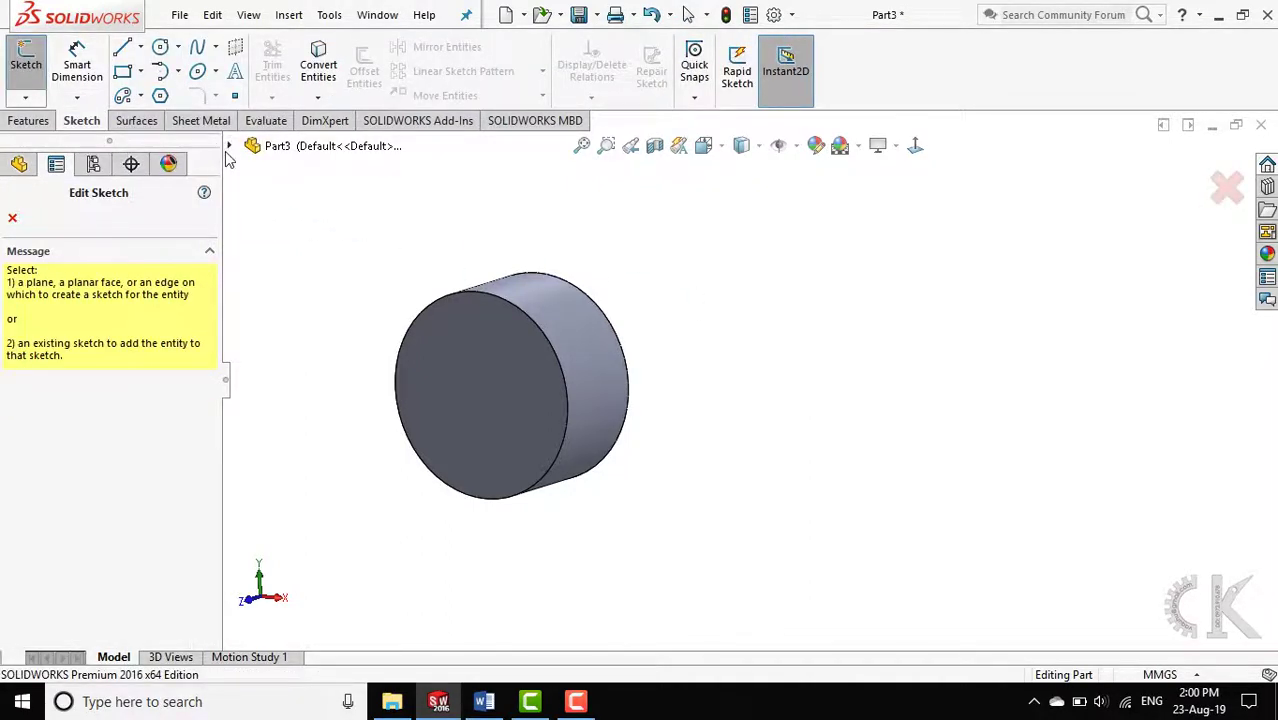
click(229, 147)
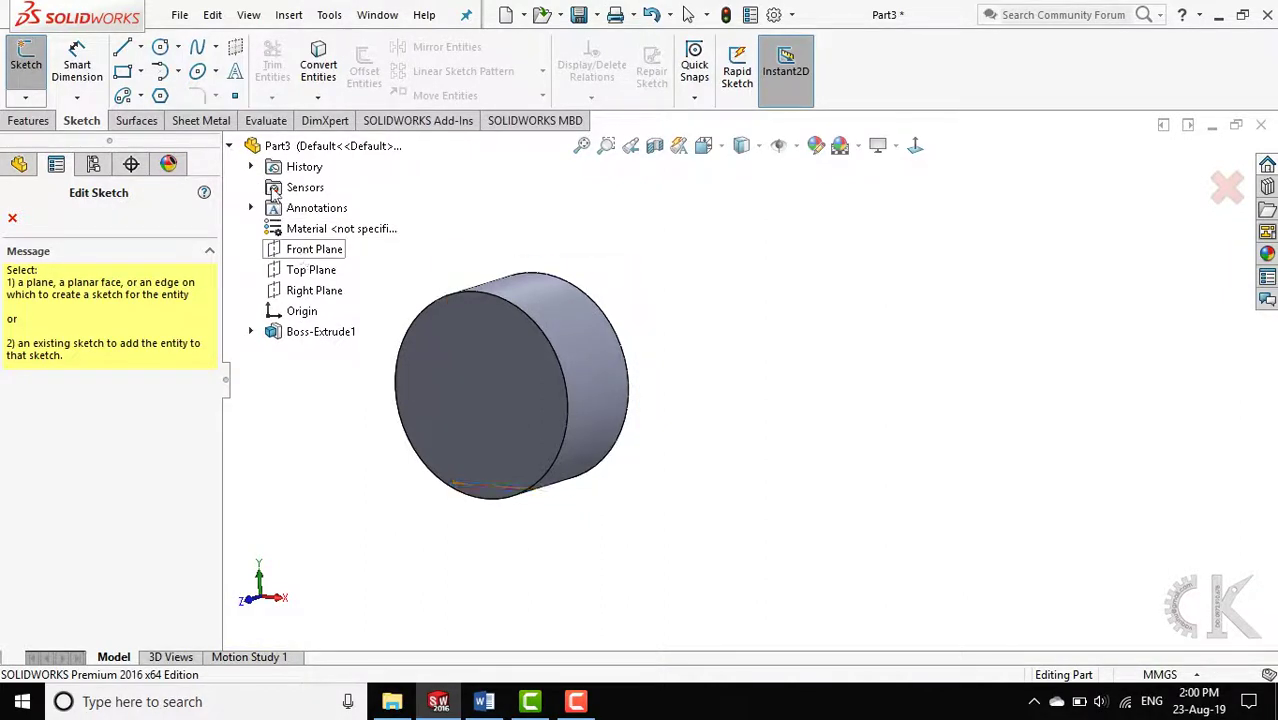
click(314, 252)
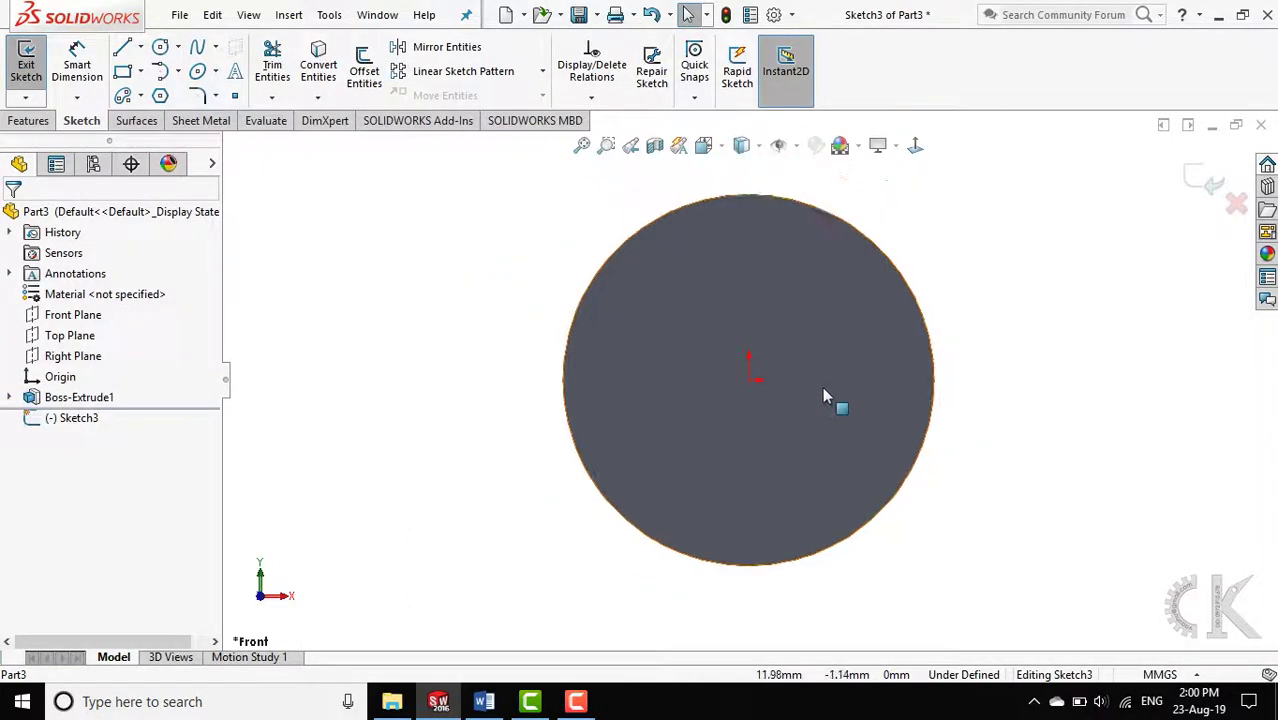
scroll(822, 396, up, 2)
ctrl+middle_drag(822, 396, 470, 420)
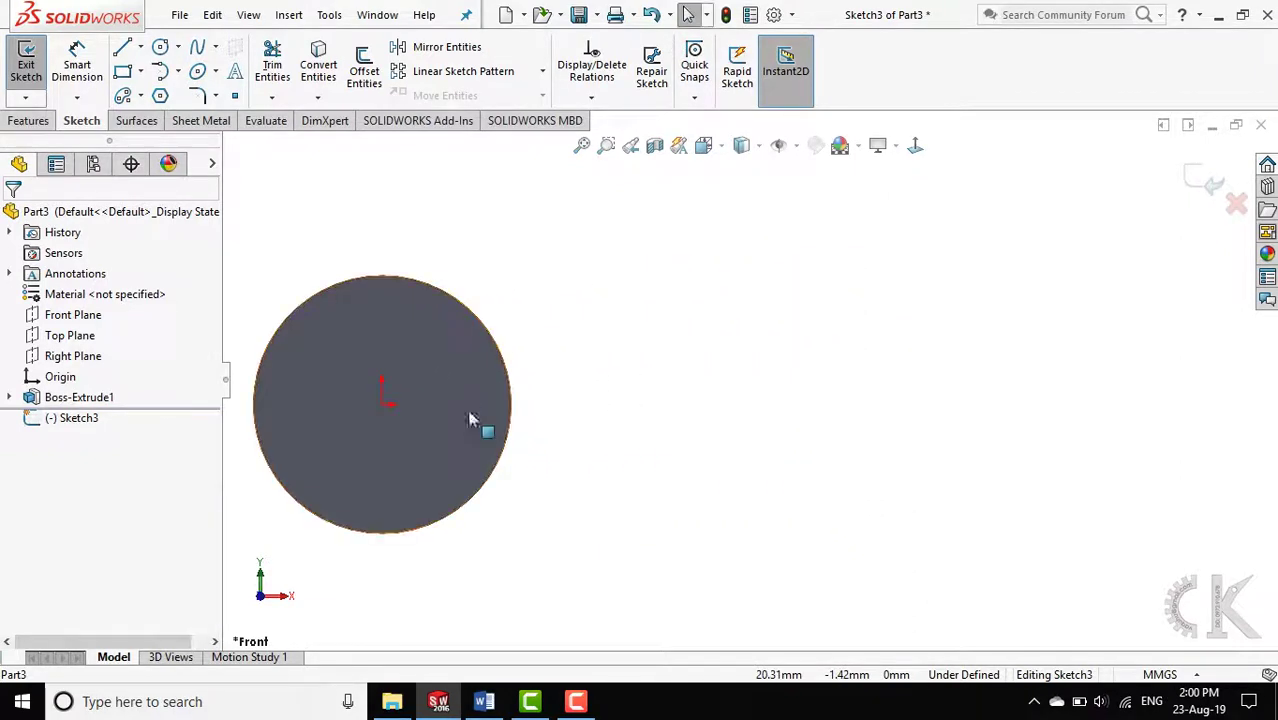
click(160, 47)
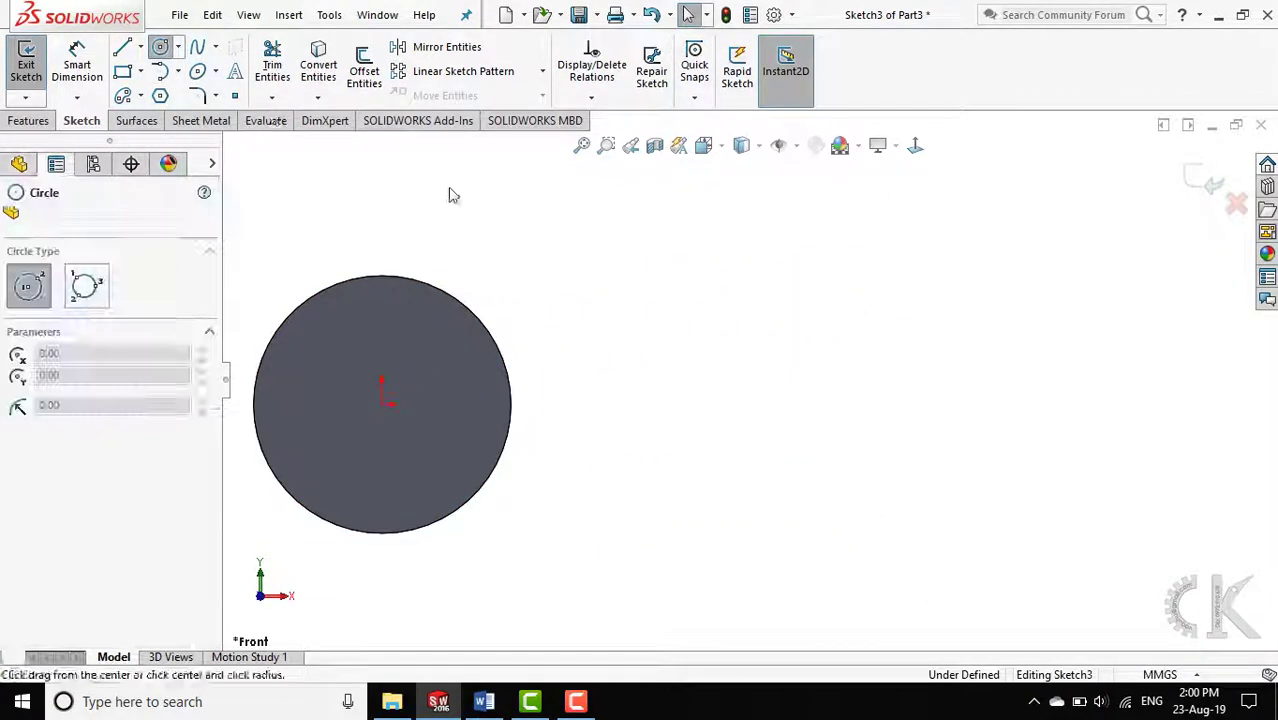
click(762, 405)
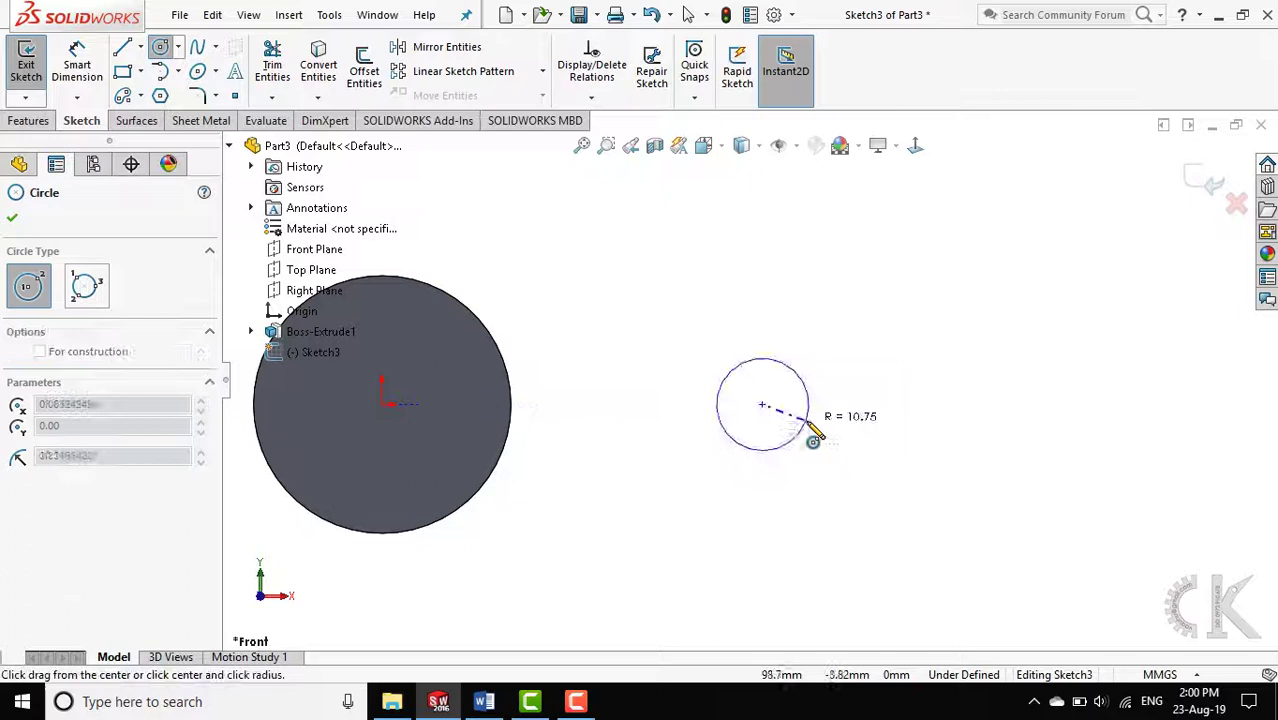
click(845, 455)
Dimension the new circle to Ø100 and exit Sketch3
right_drag(983, 561, 955, 447)
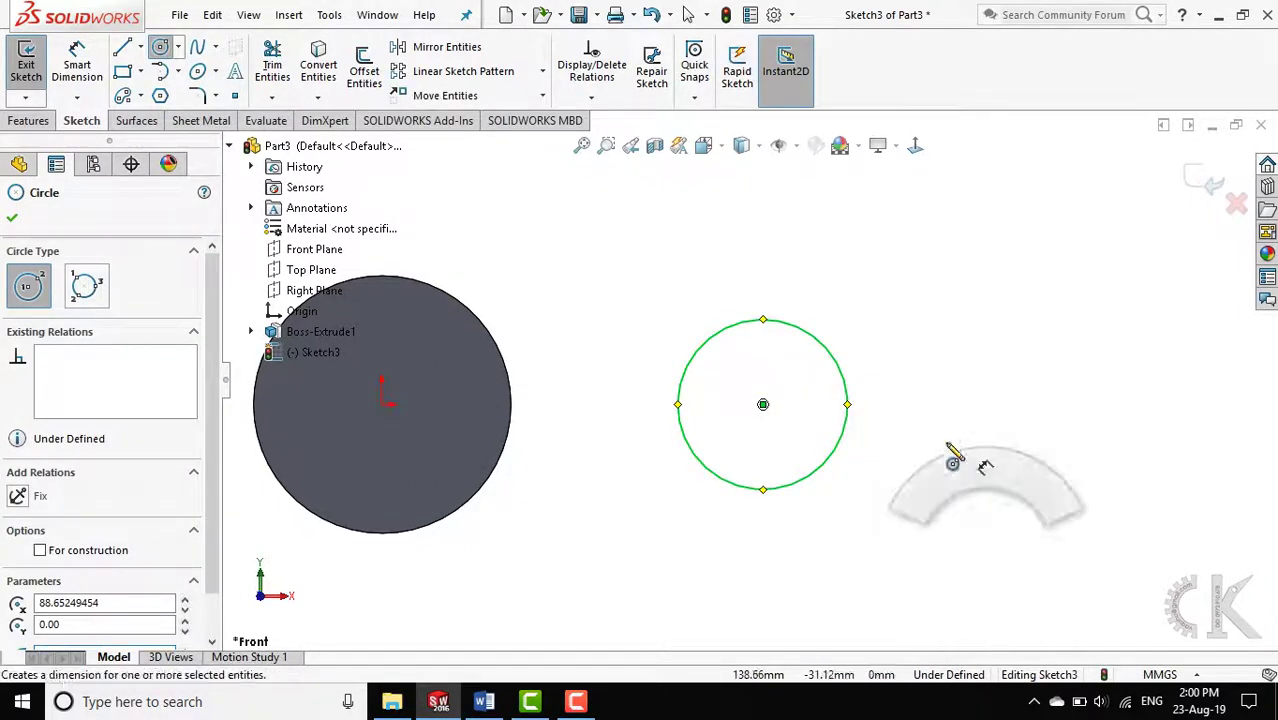
click(848, 396)
click(906, 396)
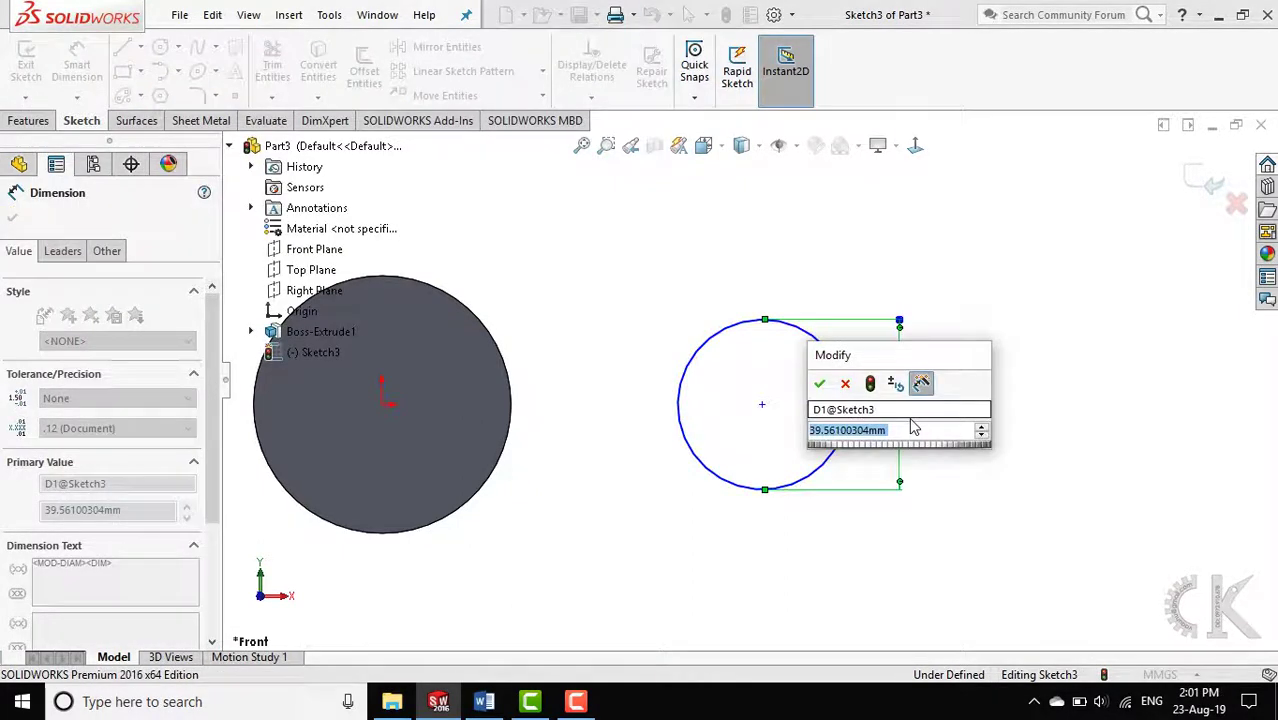
text(100)
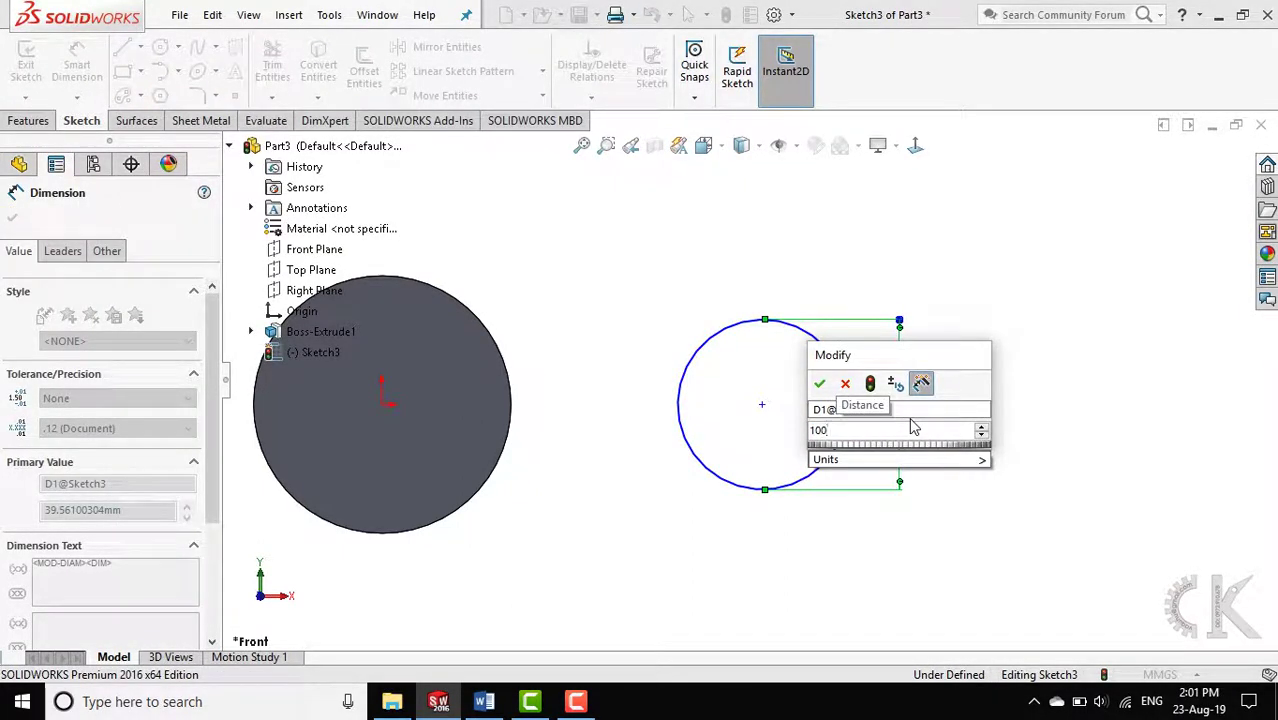
key(Return)
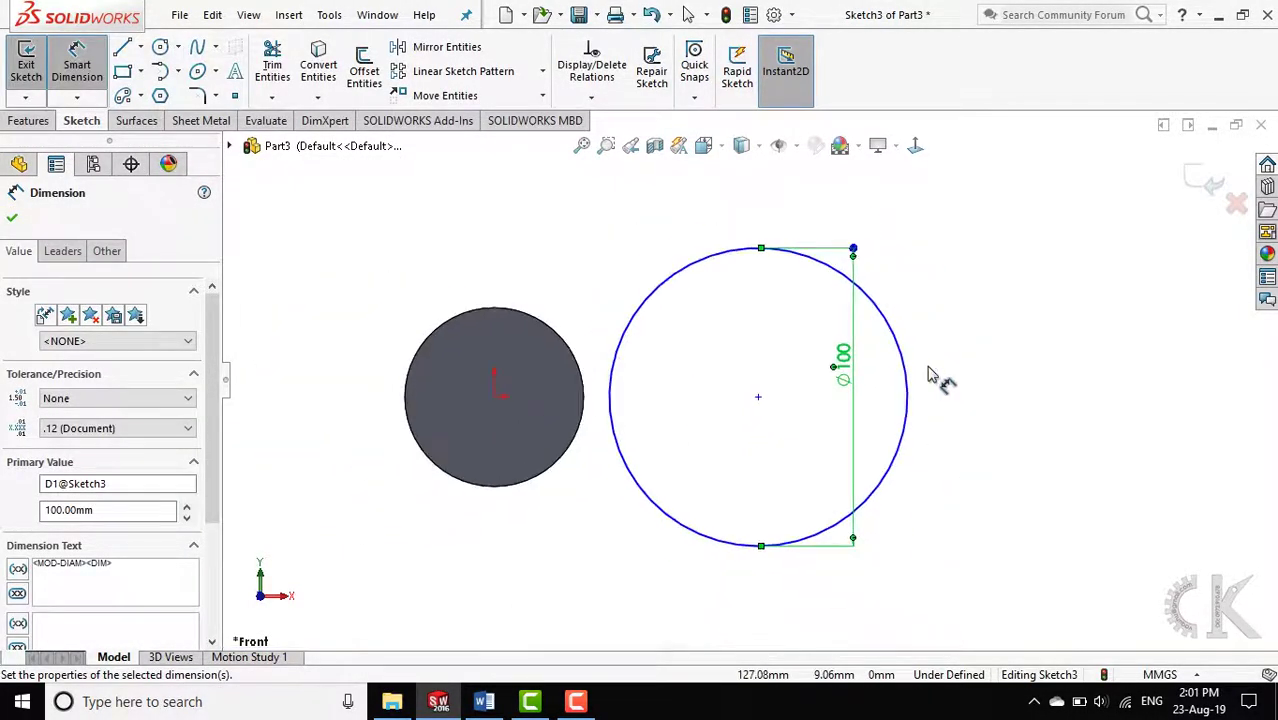
click(1208, 192)
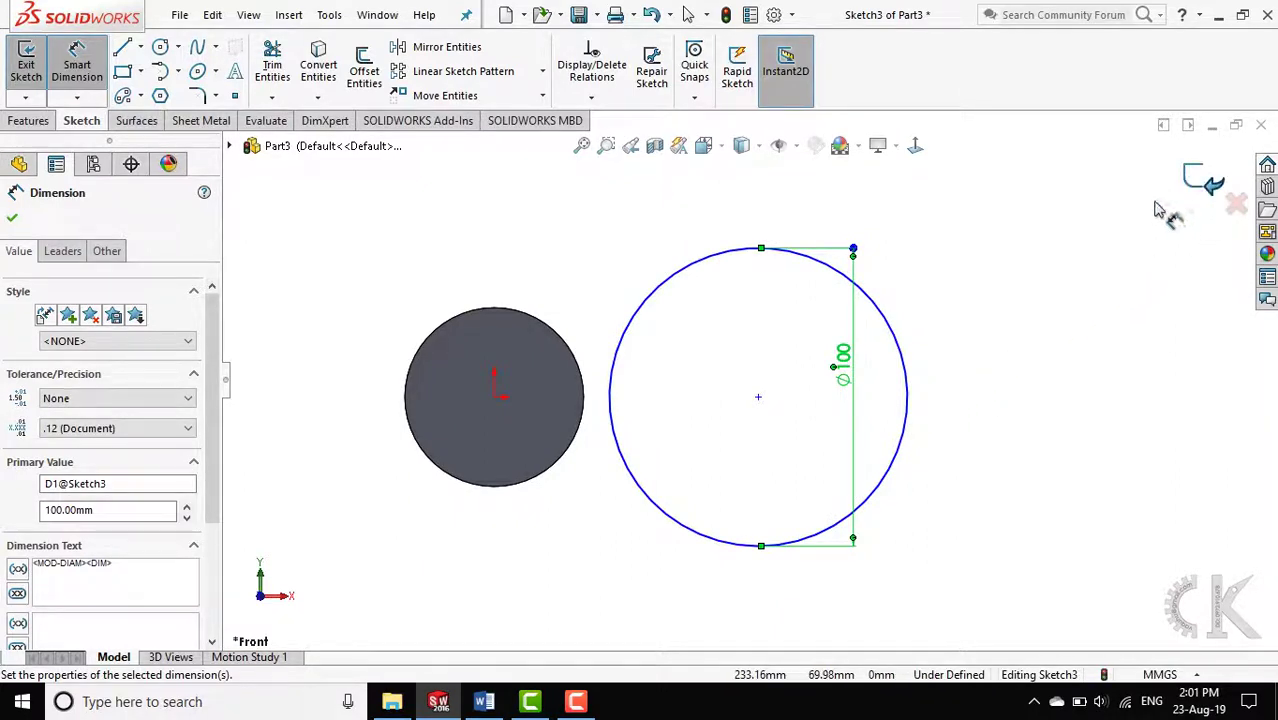
Extrude Sketch3's Ø100 circle to a 100 mm blind depth and orbit to view both cylinders
click(48, 122)
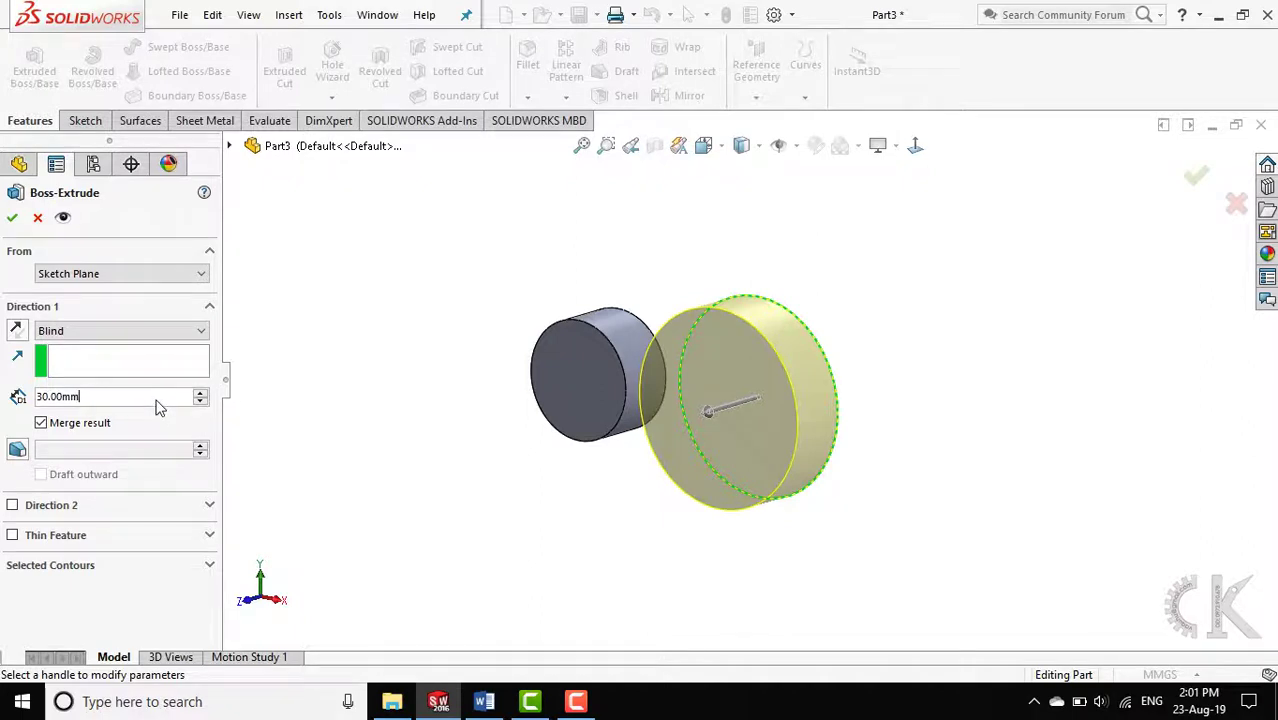
drag(156, 399, 12, 415)
text(100)
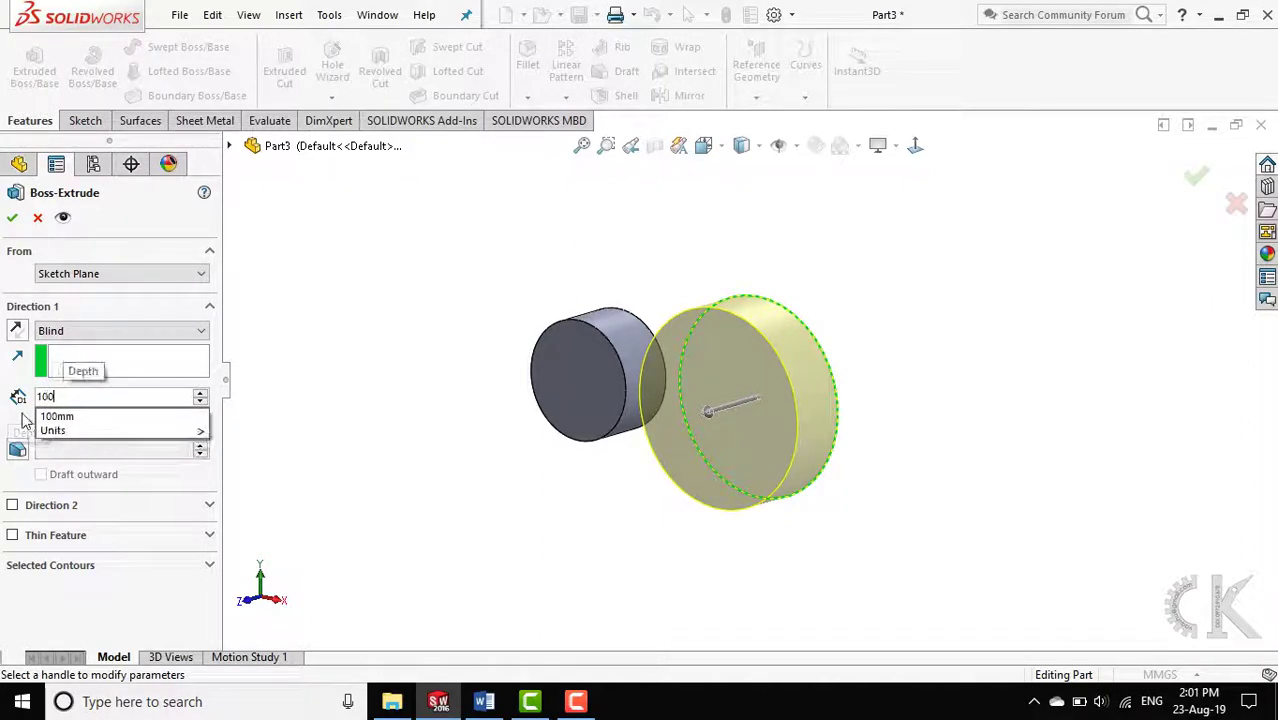
key(Return)
click(13, 219)
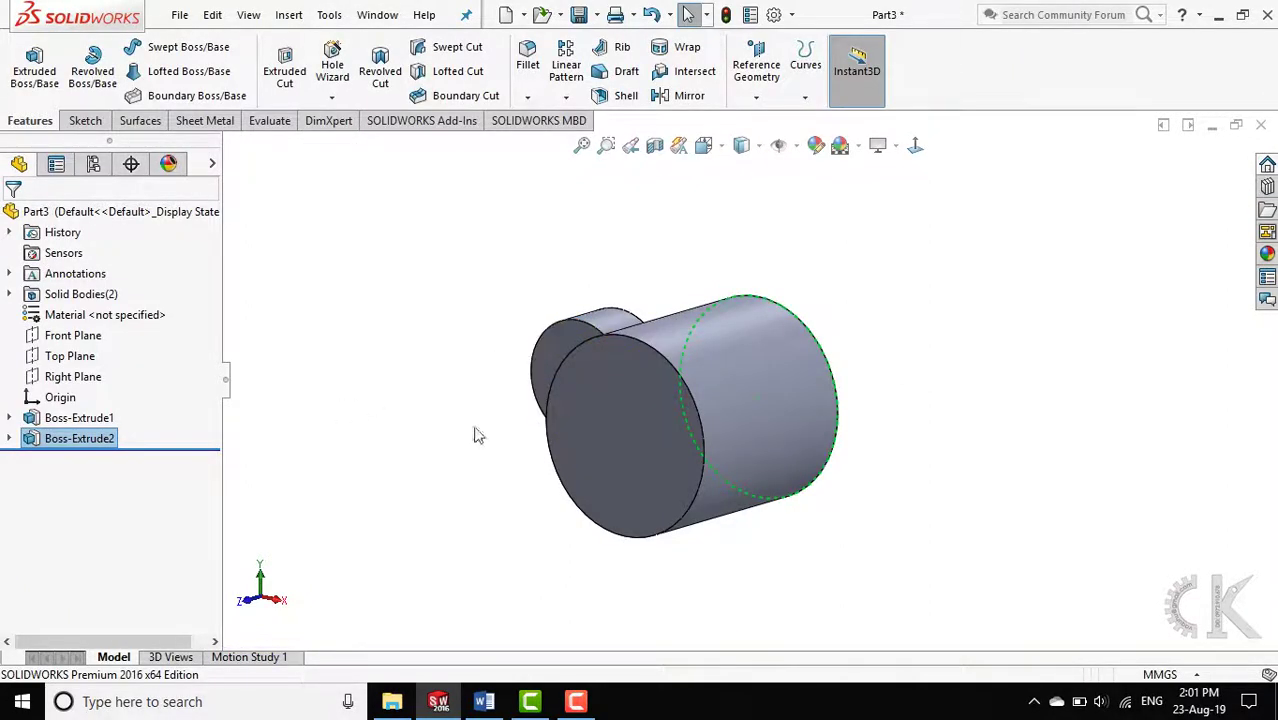
mouse_move(474, 434)
middle_down()
mouse_move(496, 494)
mouse_move(471, 494)
mouse_move(508, 443)
mouse_move(550, 314)
mouse_move(585, 365)
mouse_move(560, 427)
middle_up()
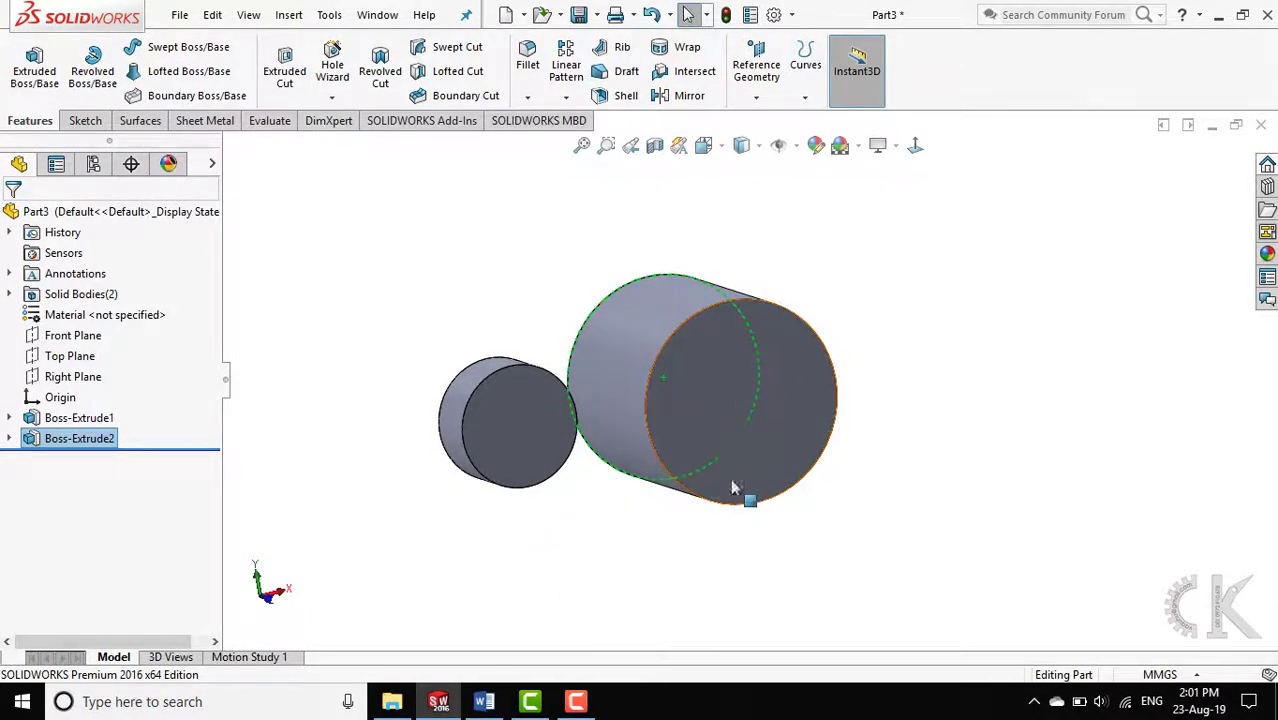
Start a new sketch on the large cylinder's end face and draw a circle at its centre
click(77, 124)
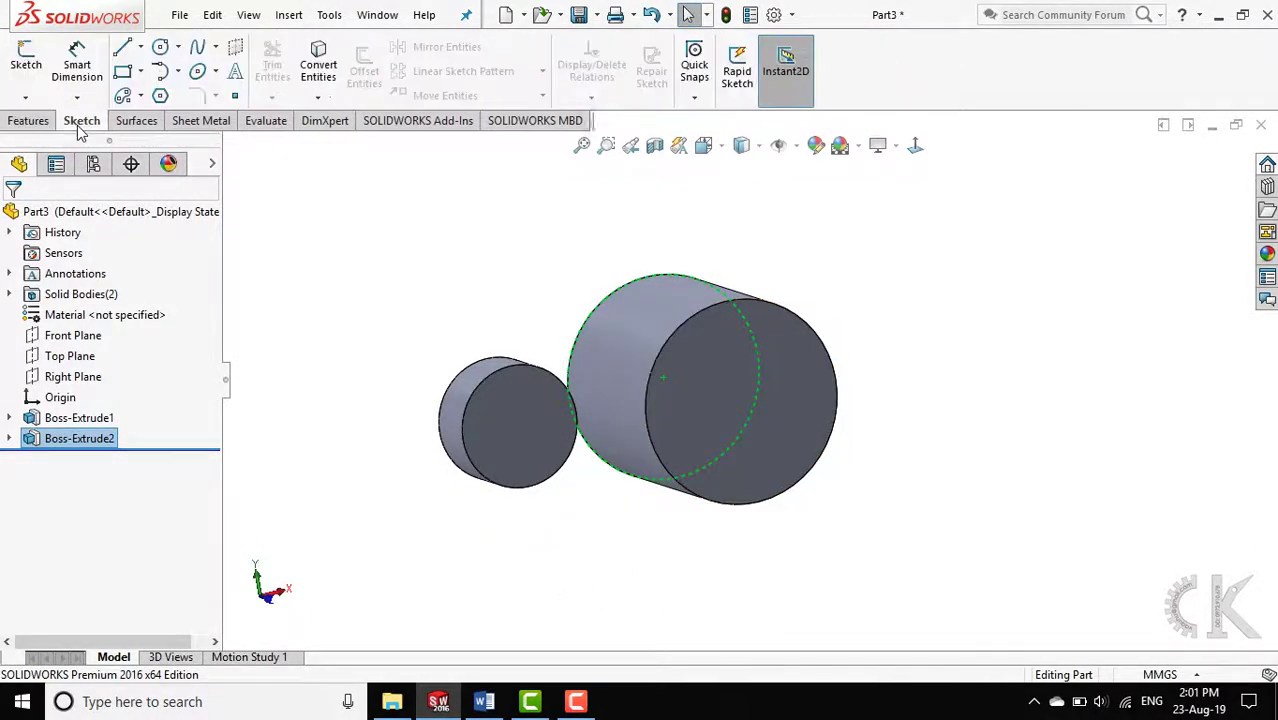
click(27, 58)
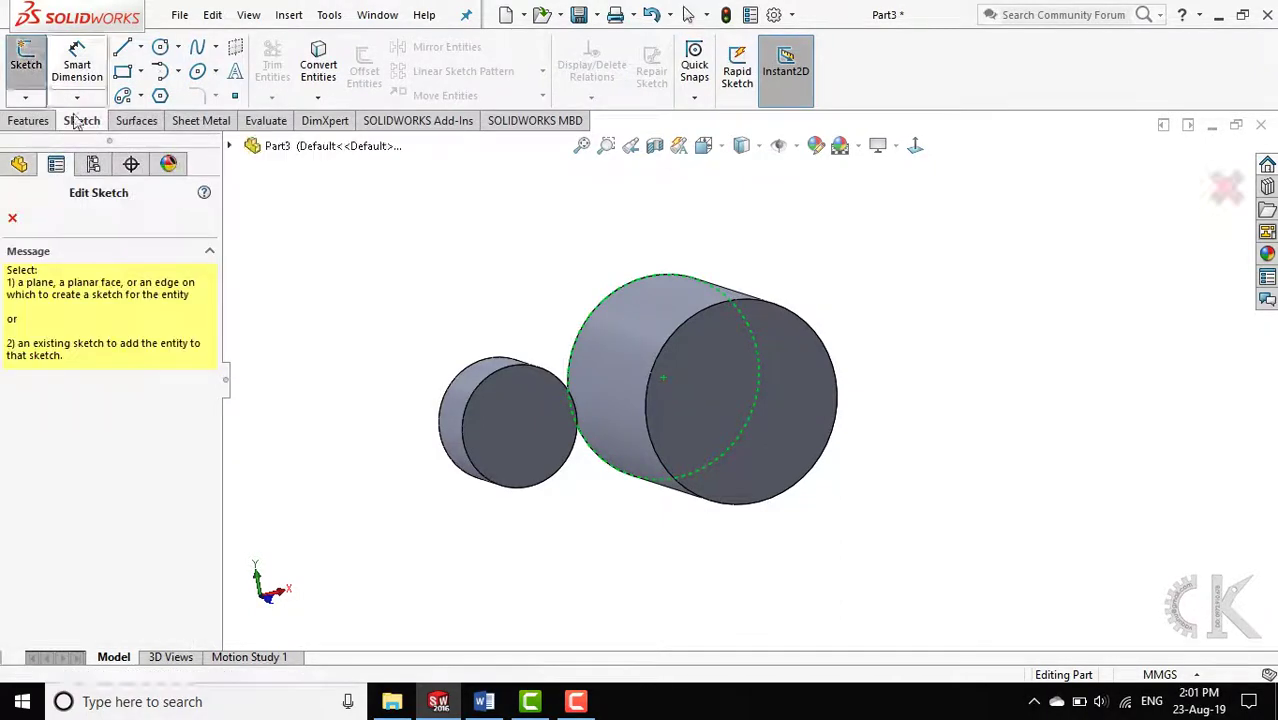
click(797, 388)
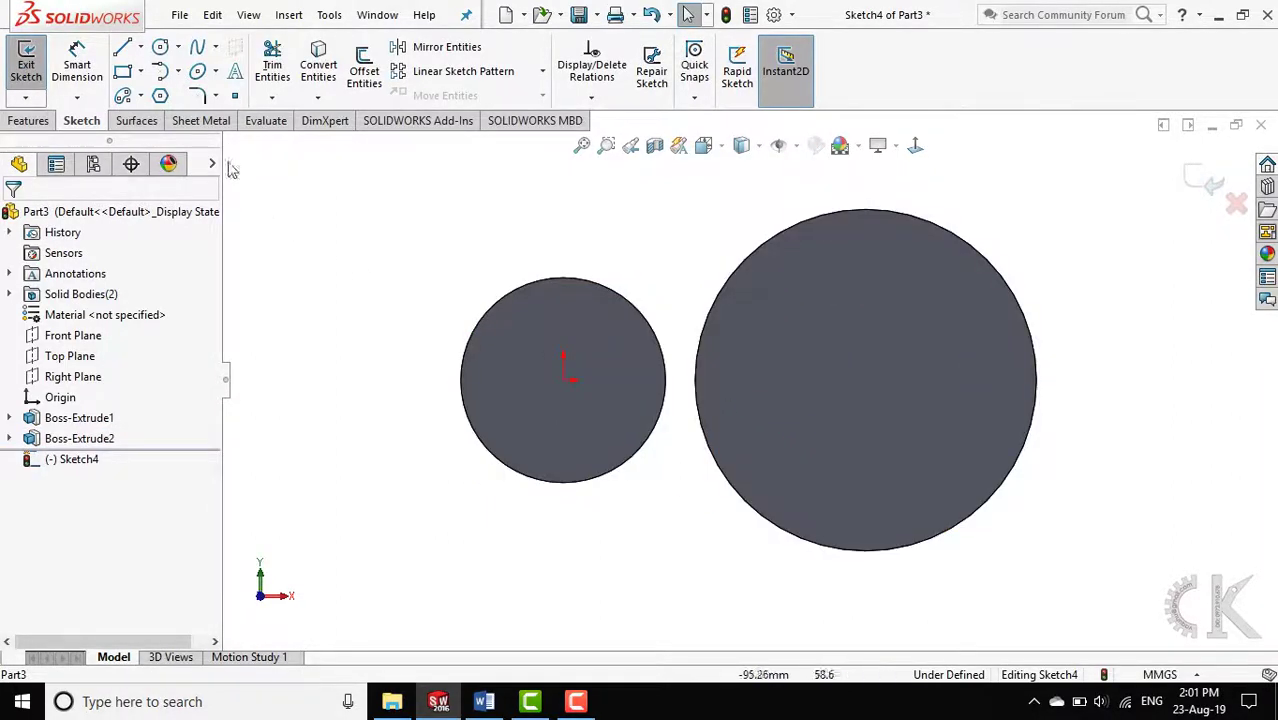
click(163, 50)
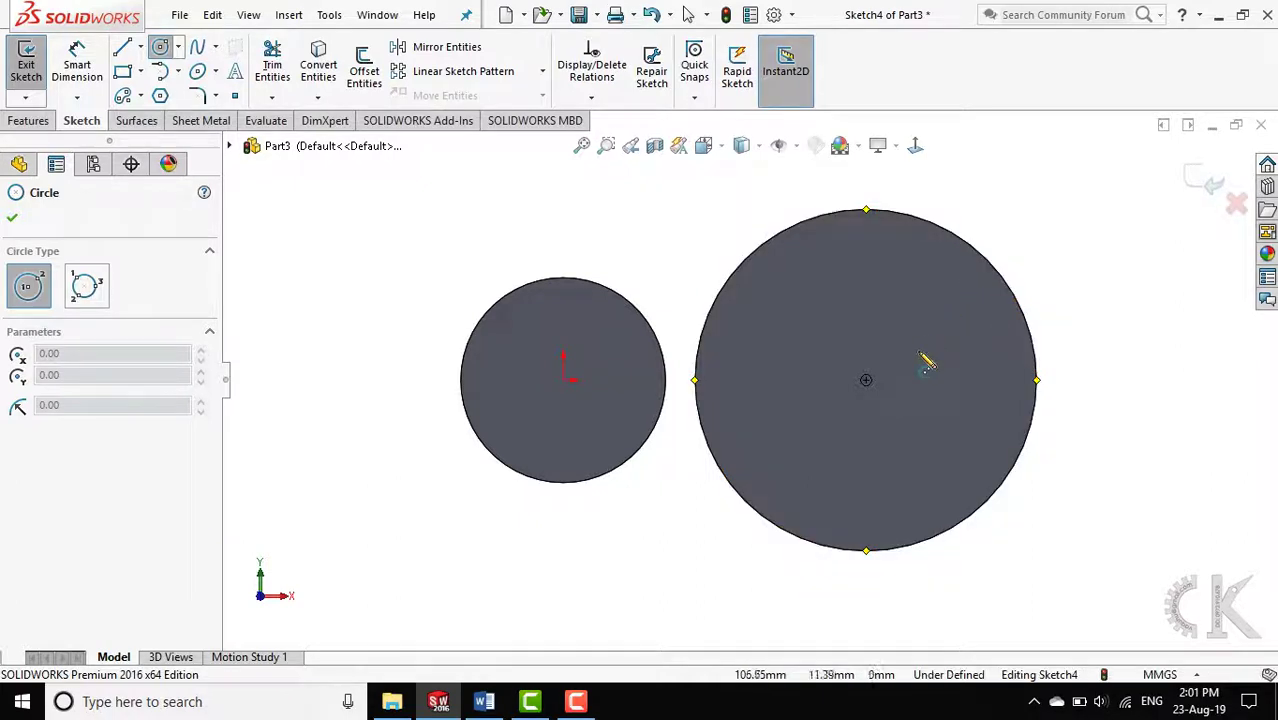
click(866, 379)
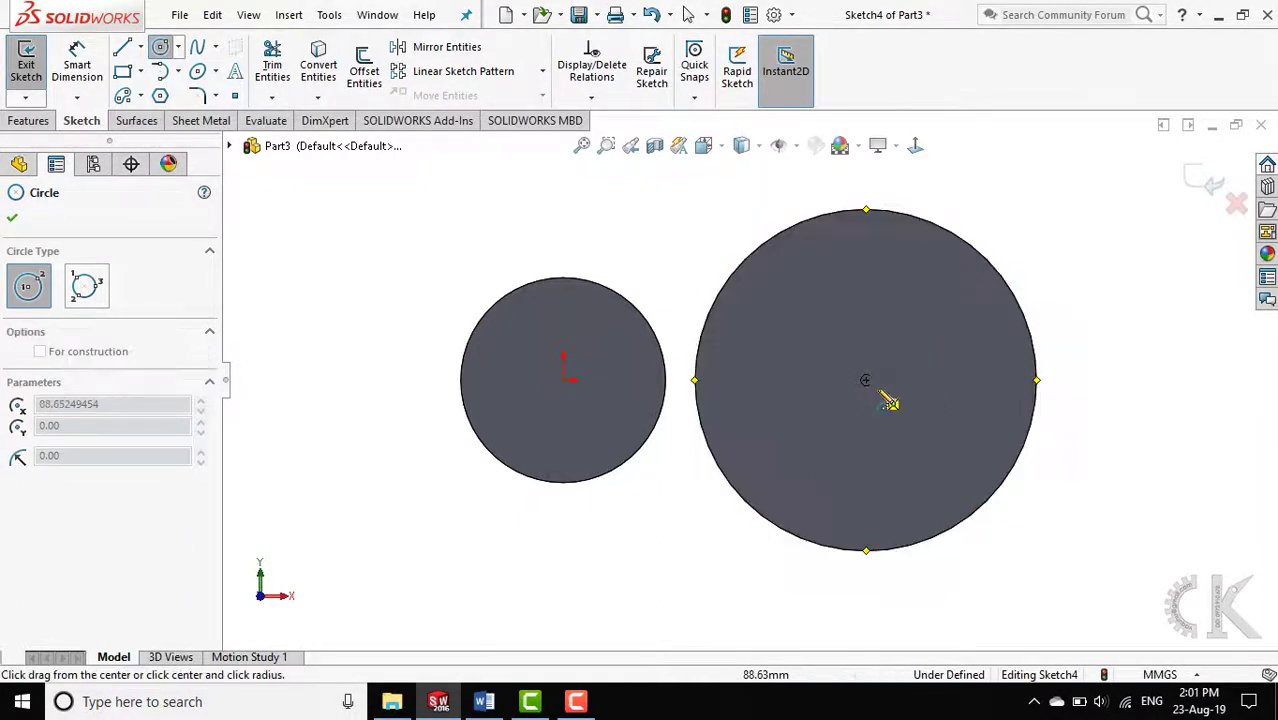
click(978, 432)
Dimension the inner circle to a 70 mm diameter and orbit to a 3D view
right_drag(1113, 578, 1100, 490)
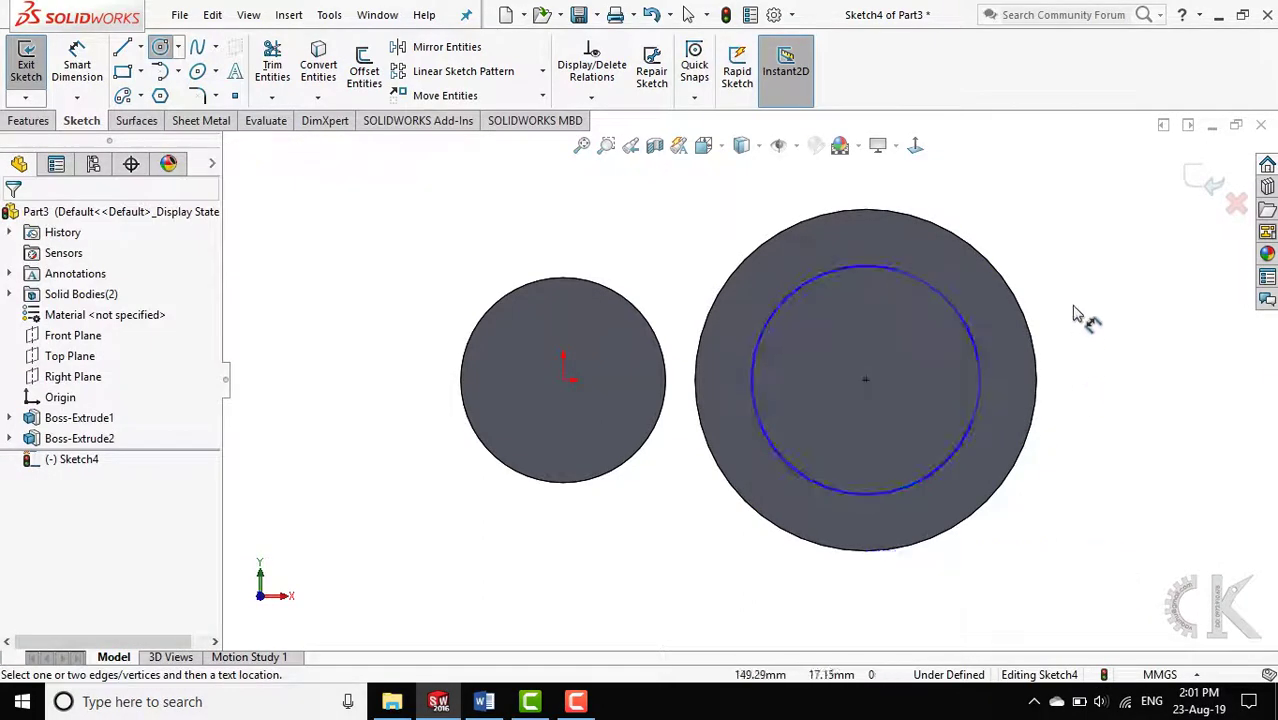
click(962, 310)
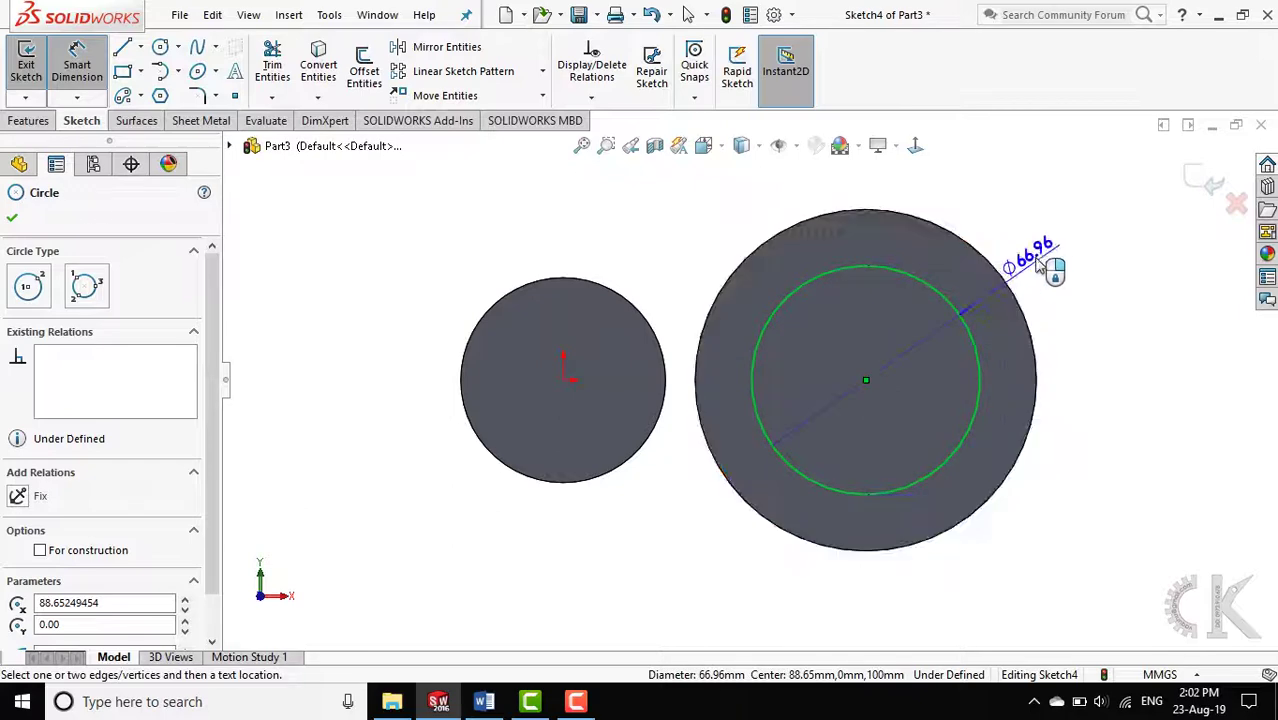
click(1058, 264)
text(7)
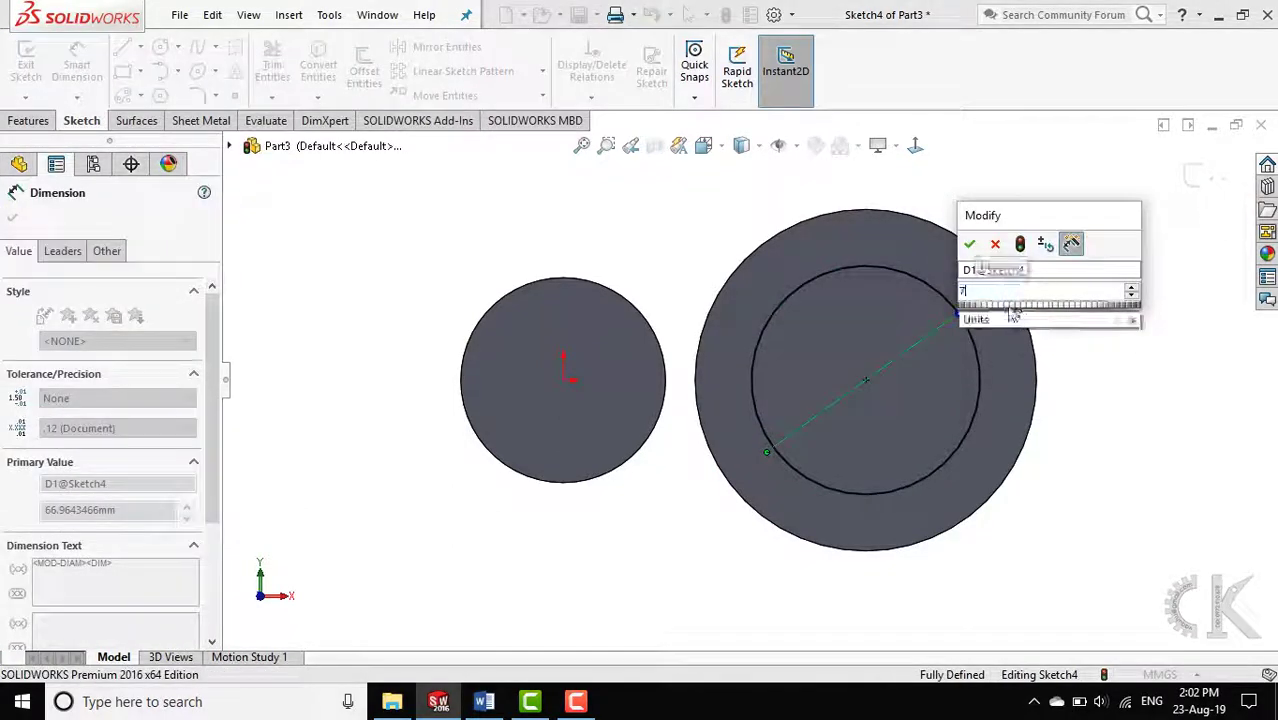
text(0)
key(Return)
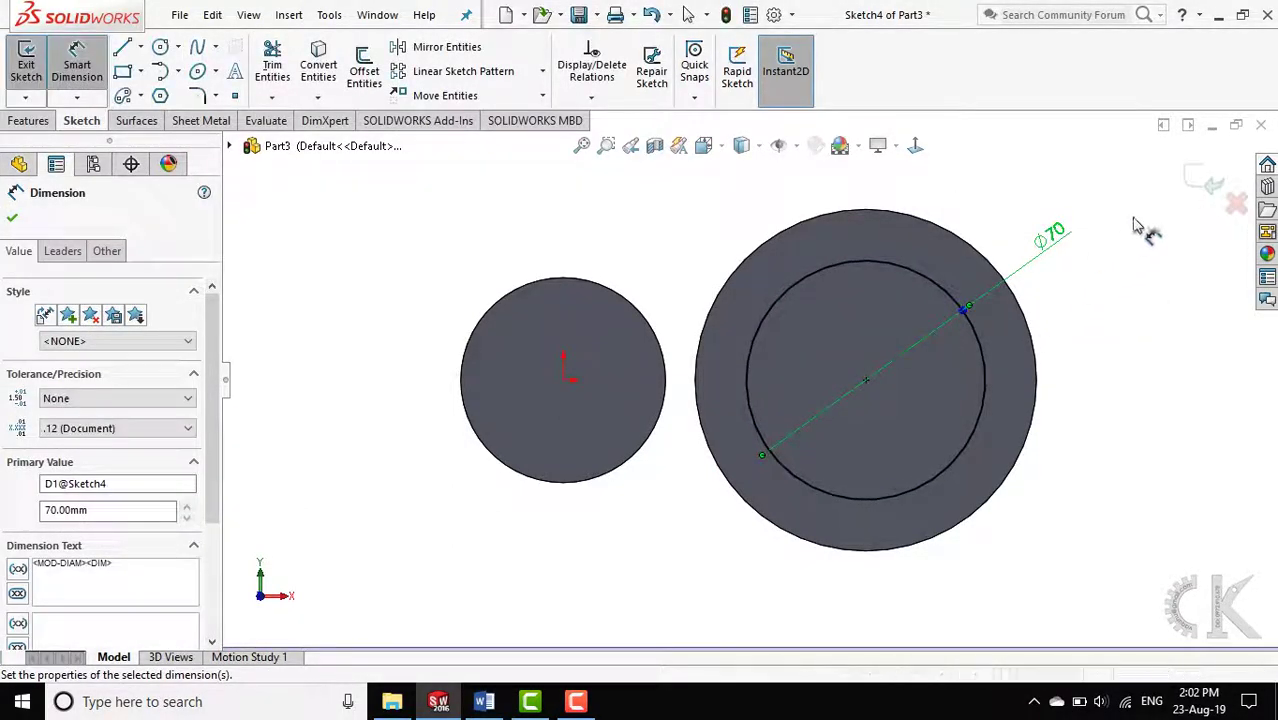
mouse_move(1135, 225)
middle_down()
mouse_move(835, 425)
mouse_move(807, 419)
middle_up()
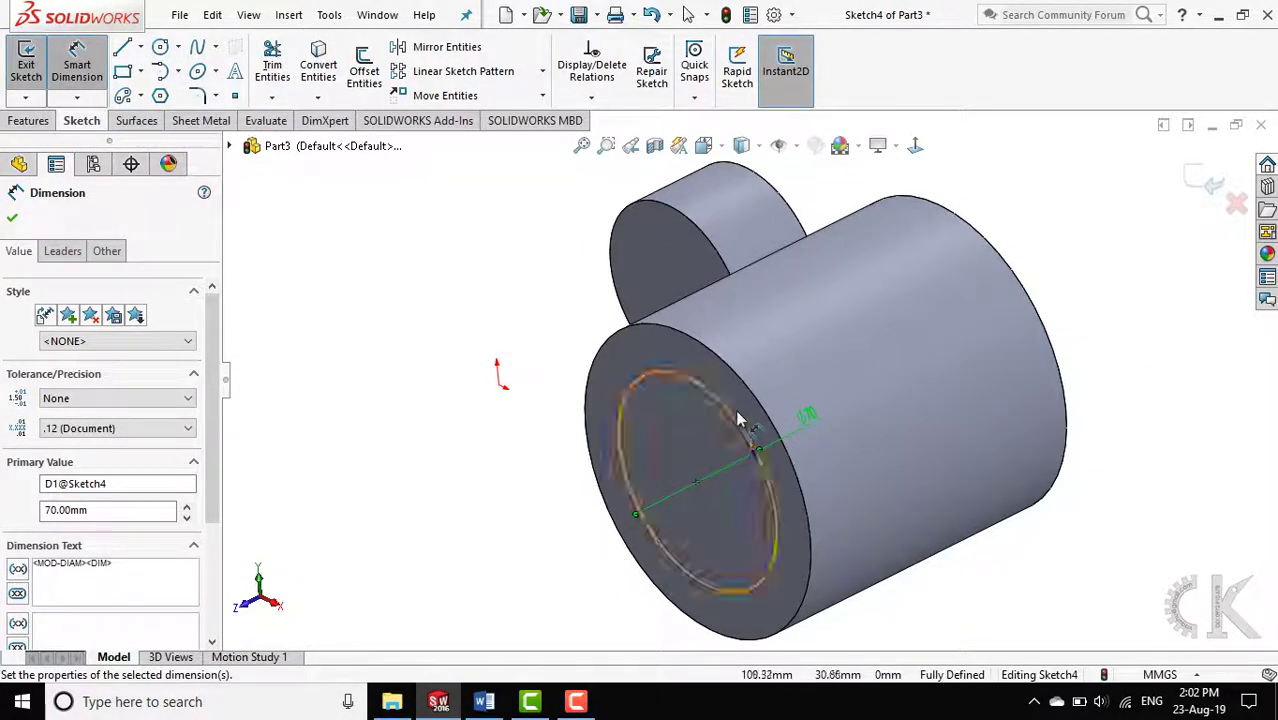
Exit the sketch and extrude the Ø70 circle 100 mm out from the end face
scroll(745, 390, up, 3)
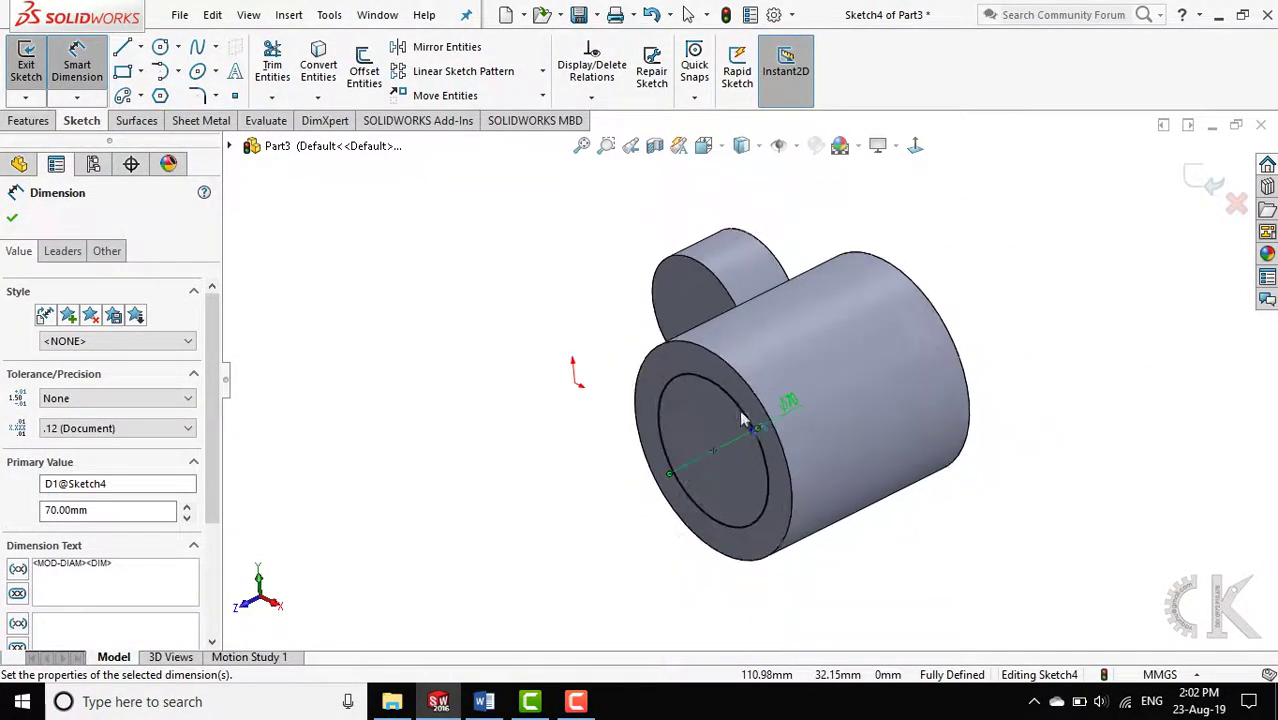
click(1200, 187)
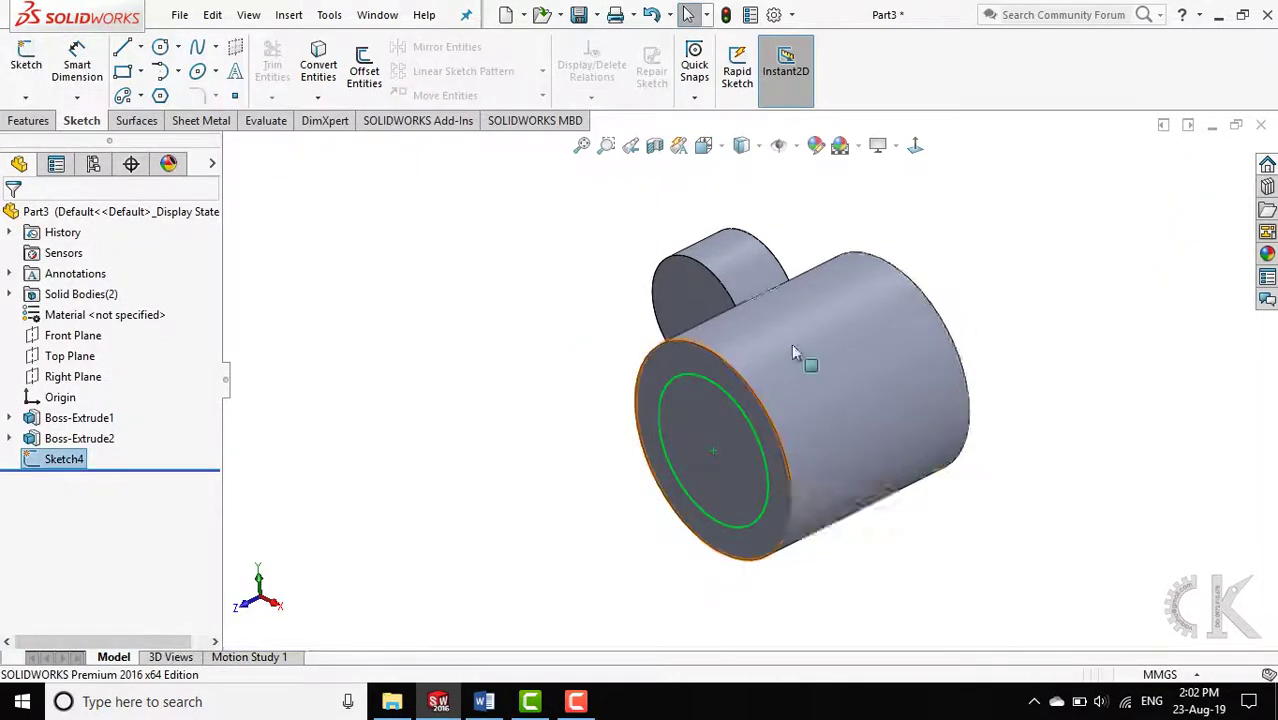
click(28, 120)
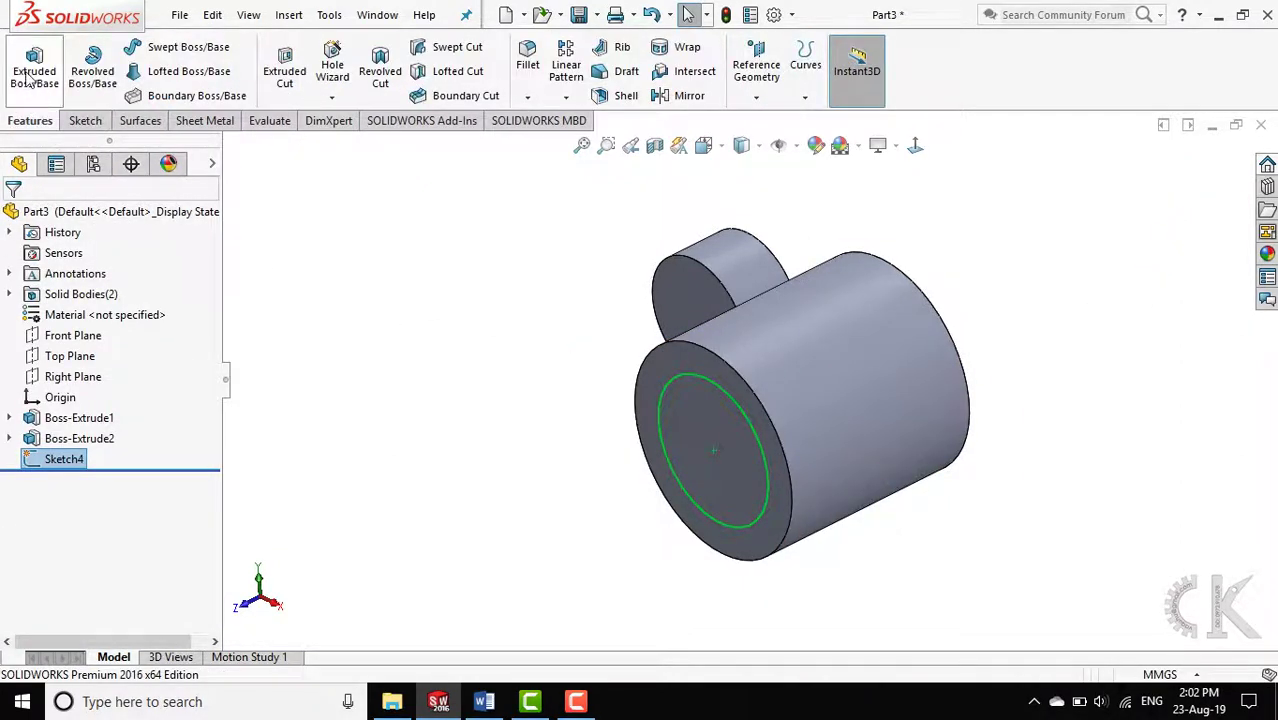
click(32, 79)
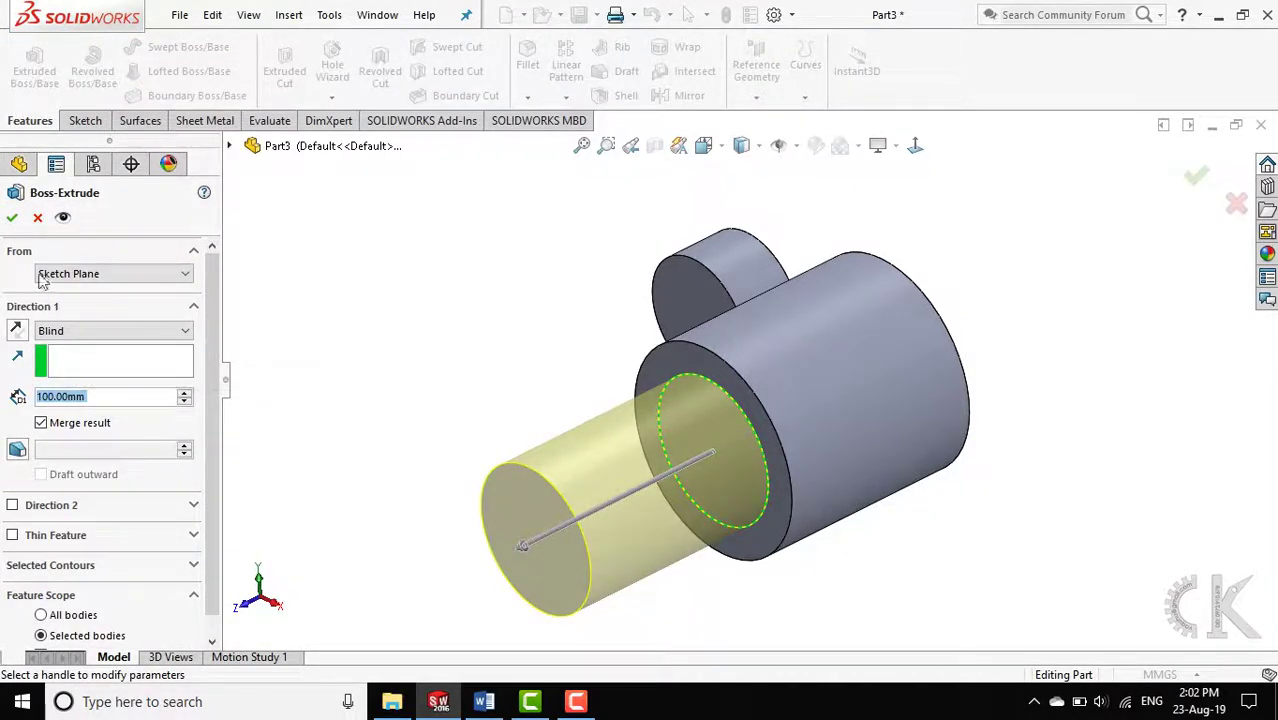
click(14, 219)
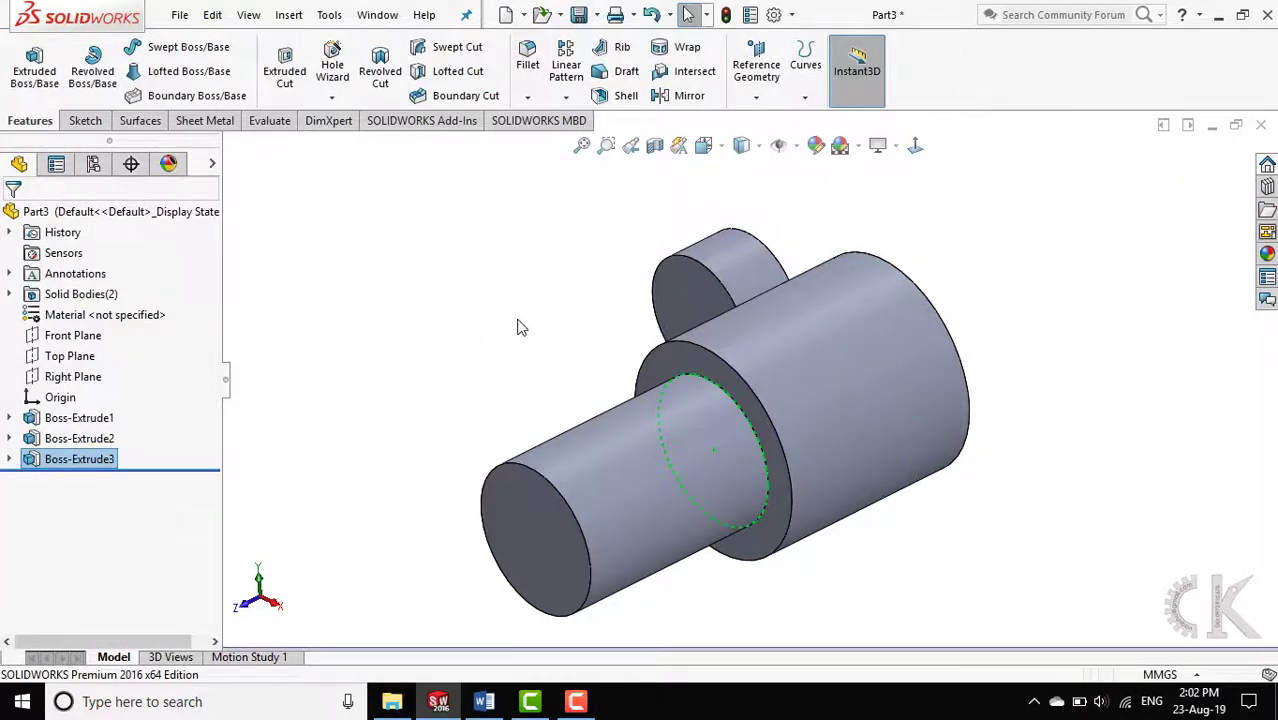
mouse_move(688, 398)
middle_down()
mouse_move(842, 342)
mouse_move(827, 434)
mouse_move(790, 451)
mouse_move(750, 522)
middle_up()
click(484, 701)
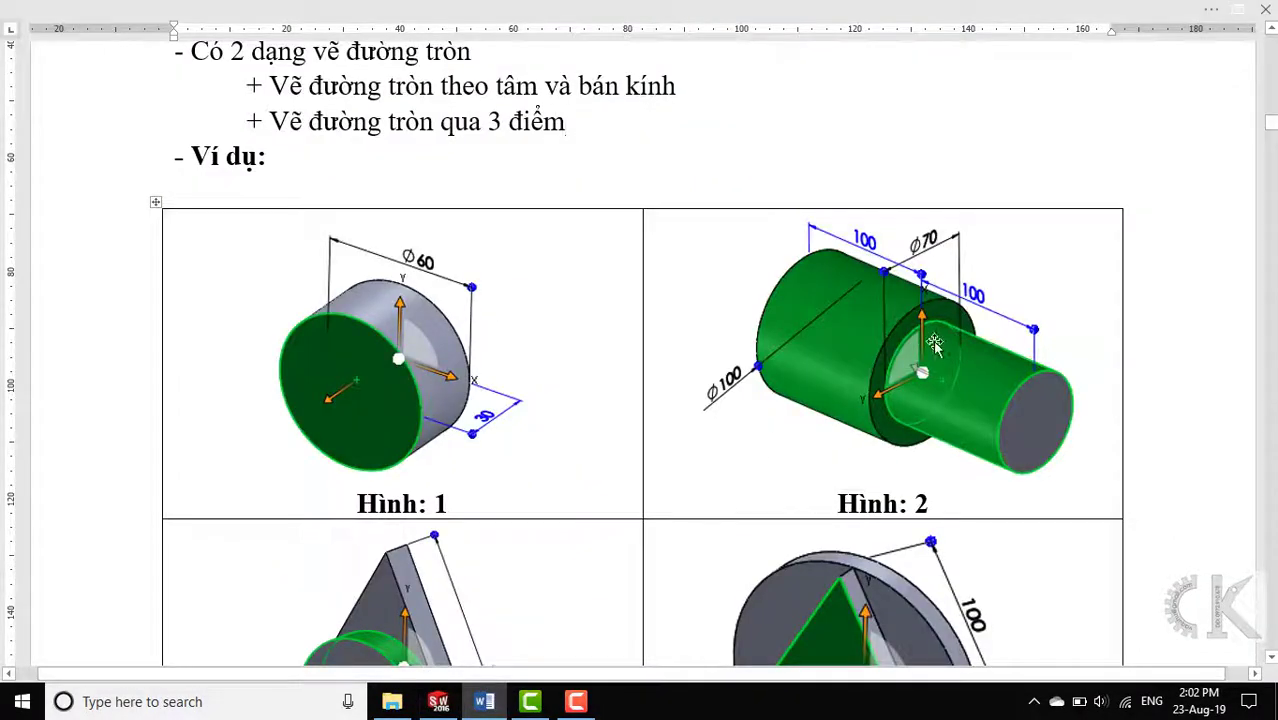
scroll(661, 445, down, 1)
scroll(661, 445, down, 3)
scroll(633, 434, down, 1)
scroll(633, 434, down, 1)
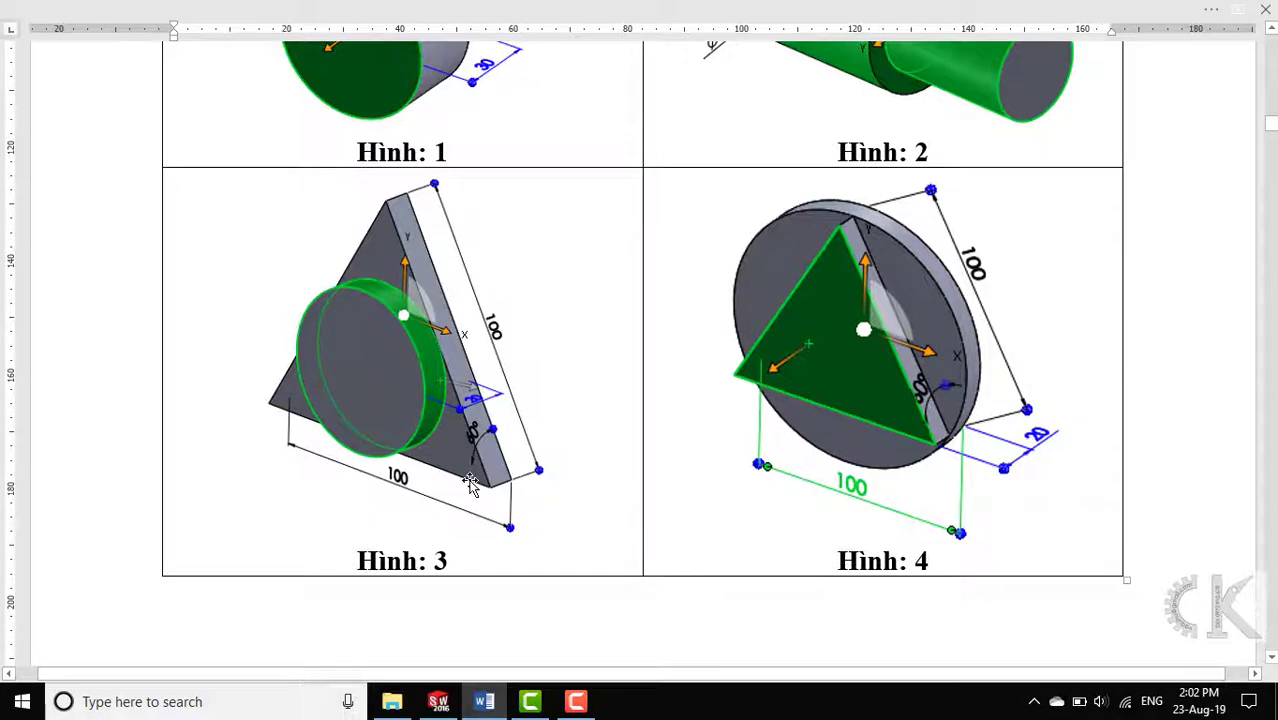
click(438, 701)
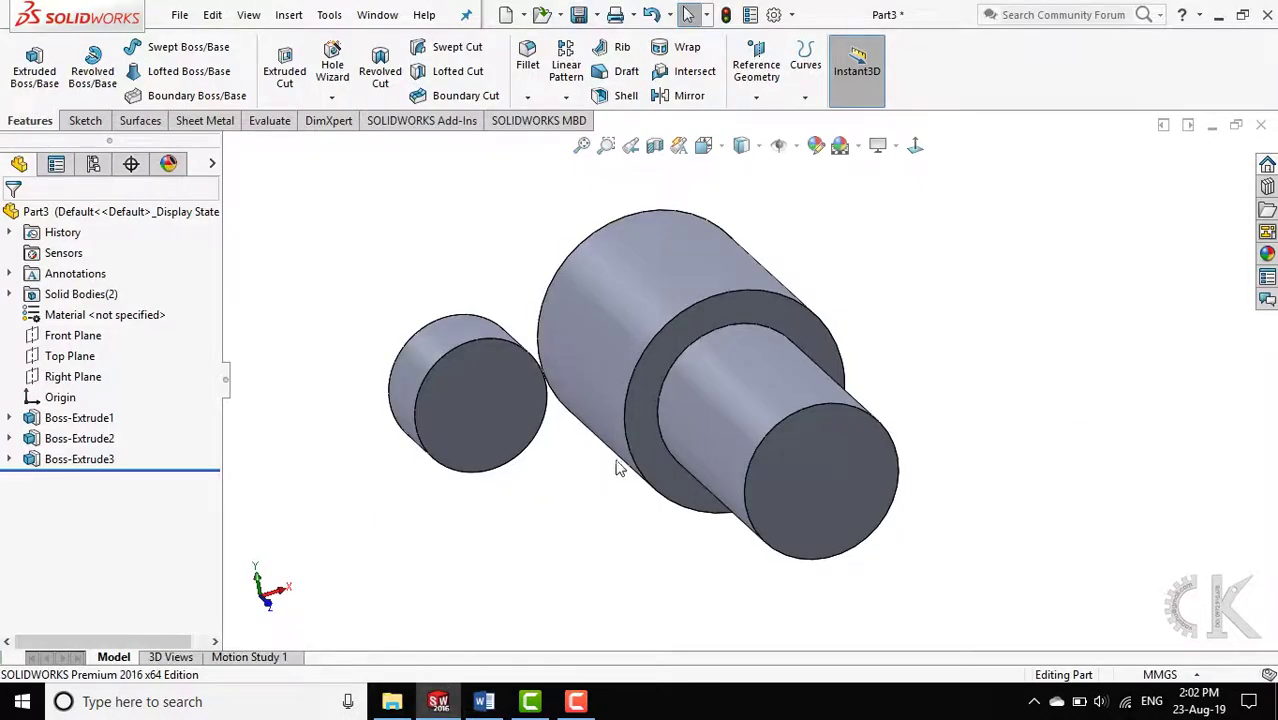
Open Sketch5 on the Front Plane, view it Normal To, and pan the circles left
click(85, 121)
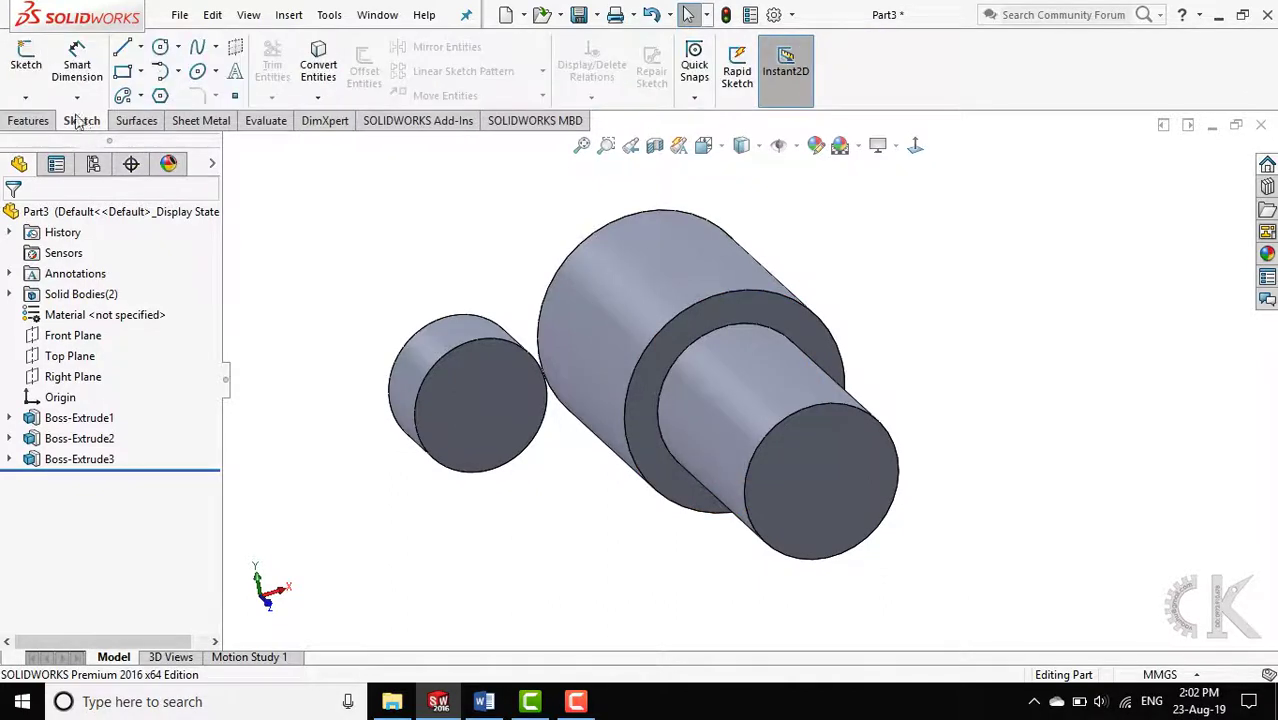
click(26, 60)
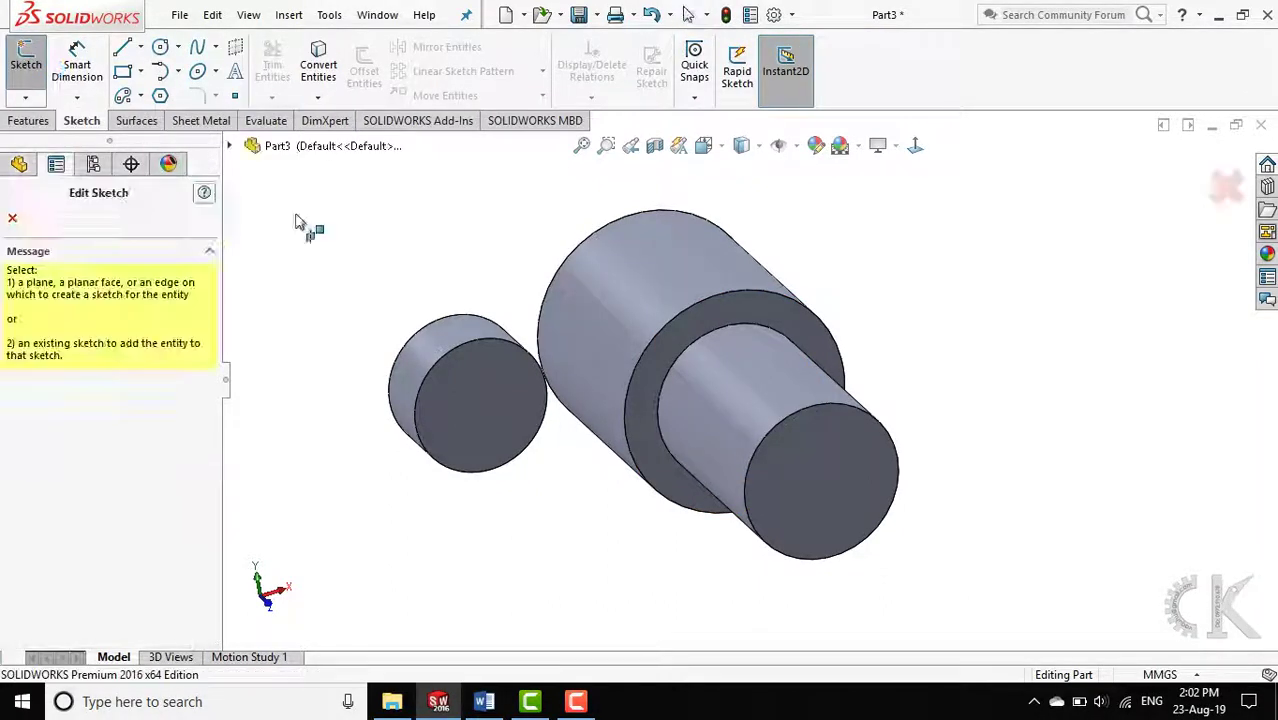
click(231, 148)
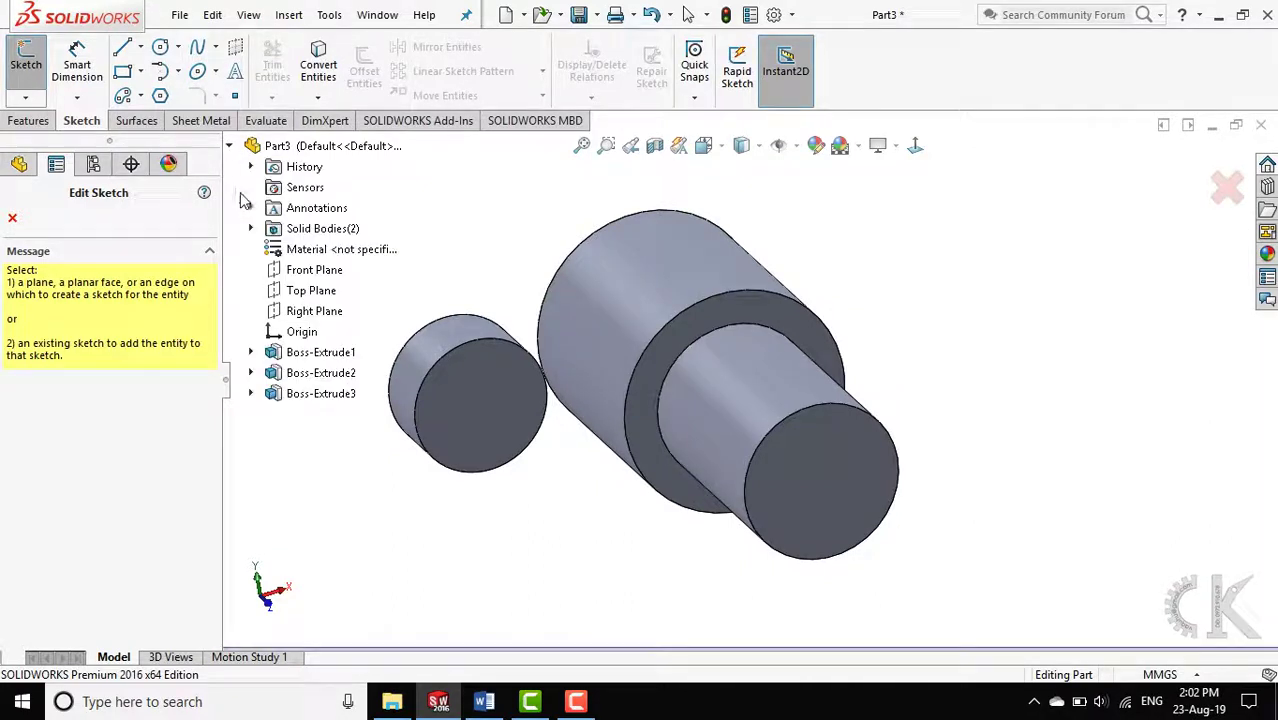
click(314, 270)
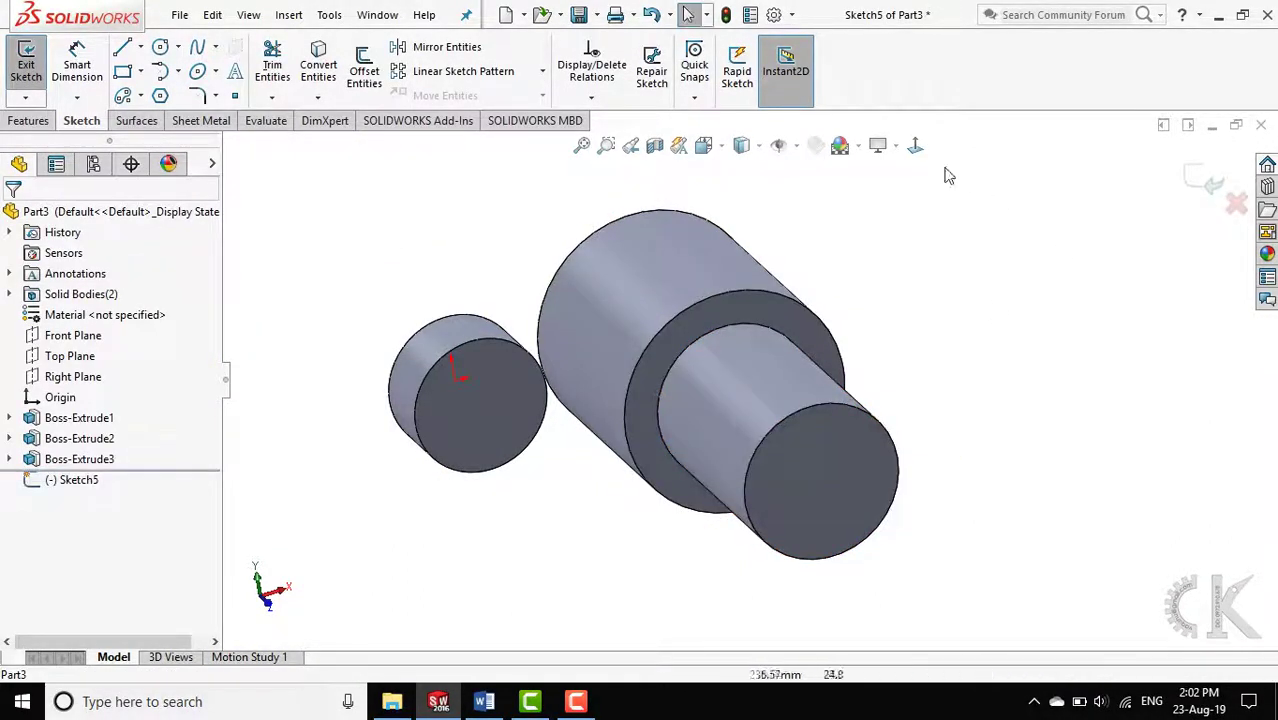
key(space)
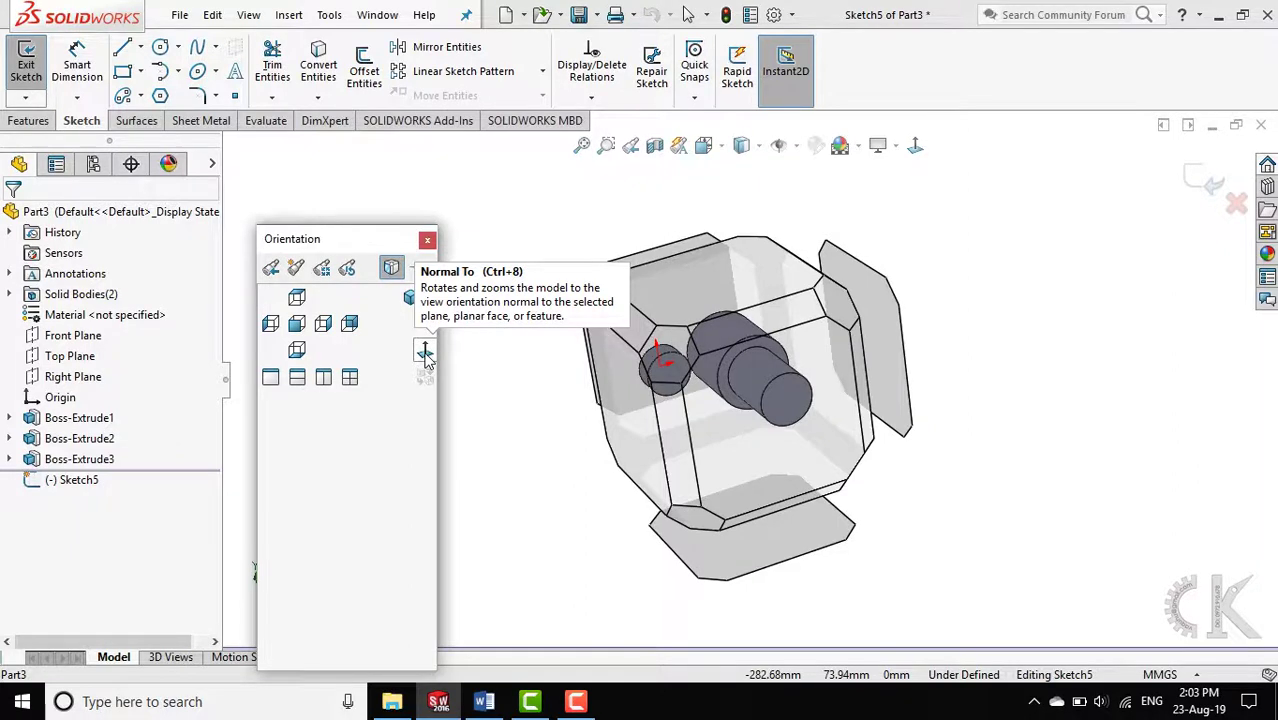
click(425, 354)
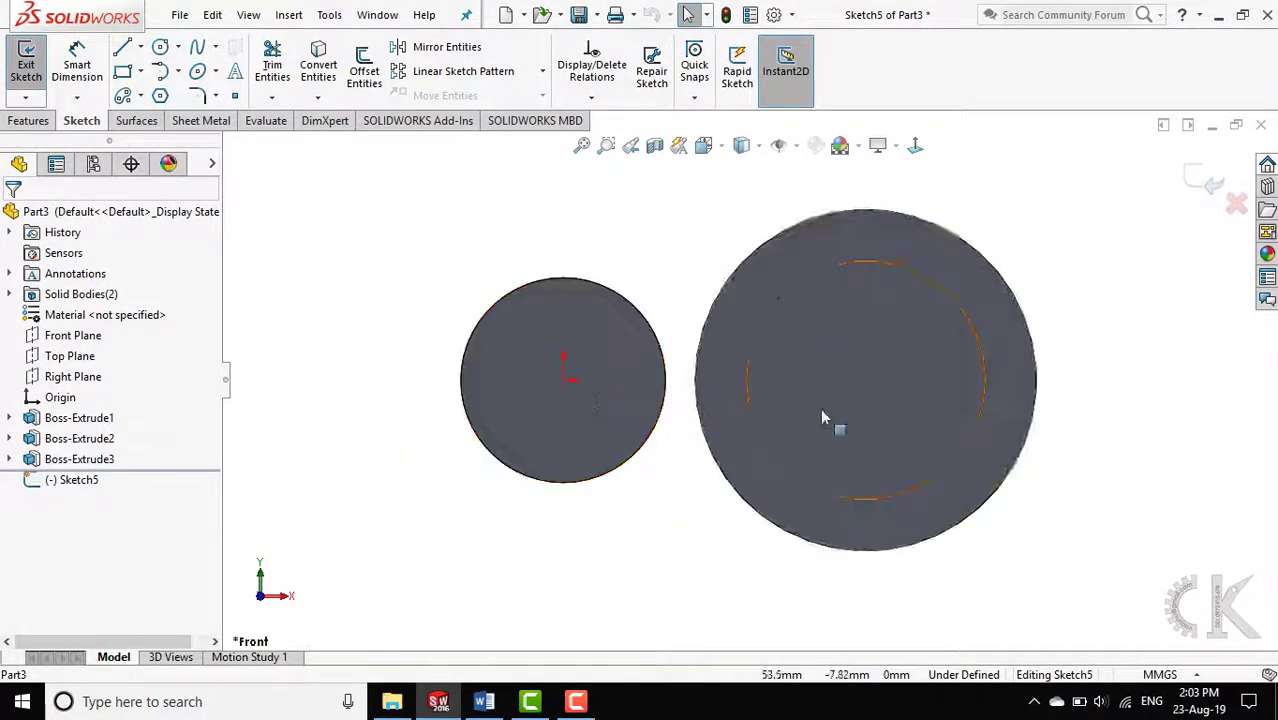
mouse_move(983, 413)
ctrl+middle_down()
mouse_move(784, 399)
mouse_move(462, 408)
ctrl+middle_up()
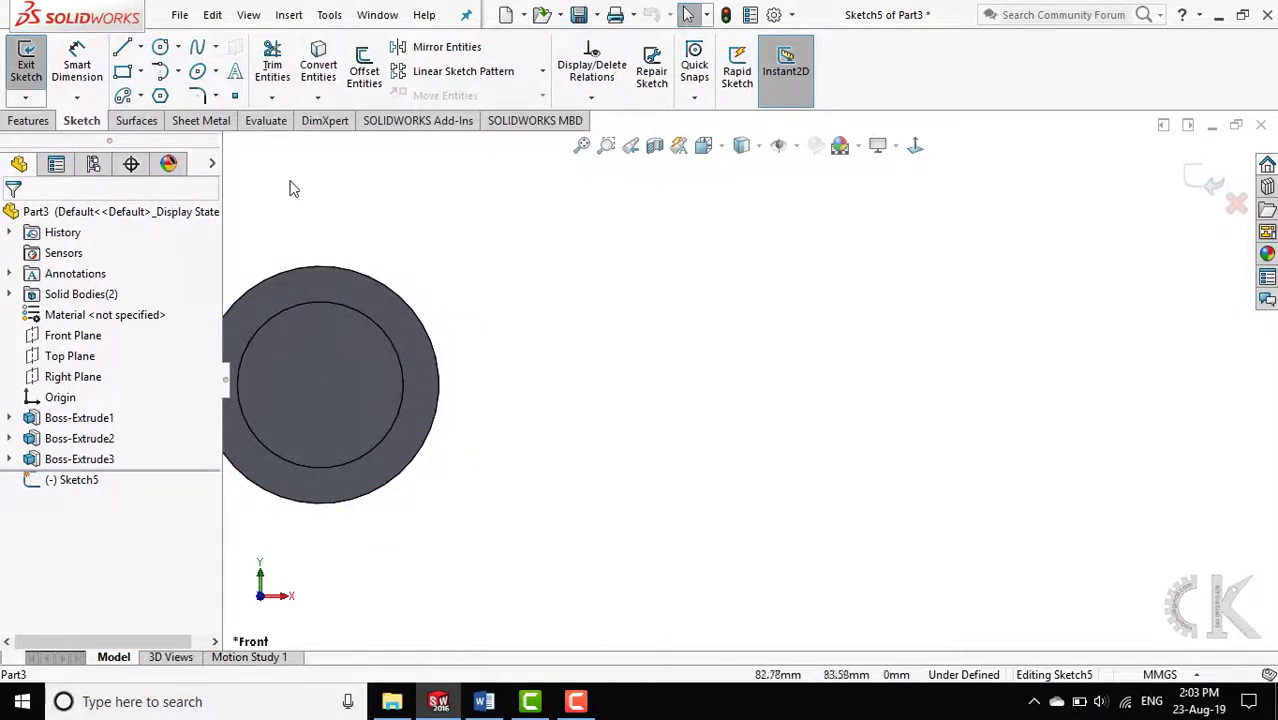
Draw a closed three-line triangle with a horizontal bottom edge right of the circles
click(122, 50)
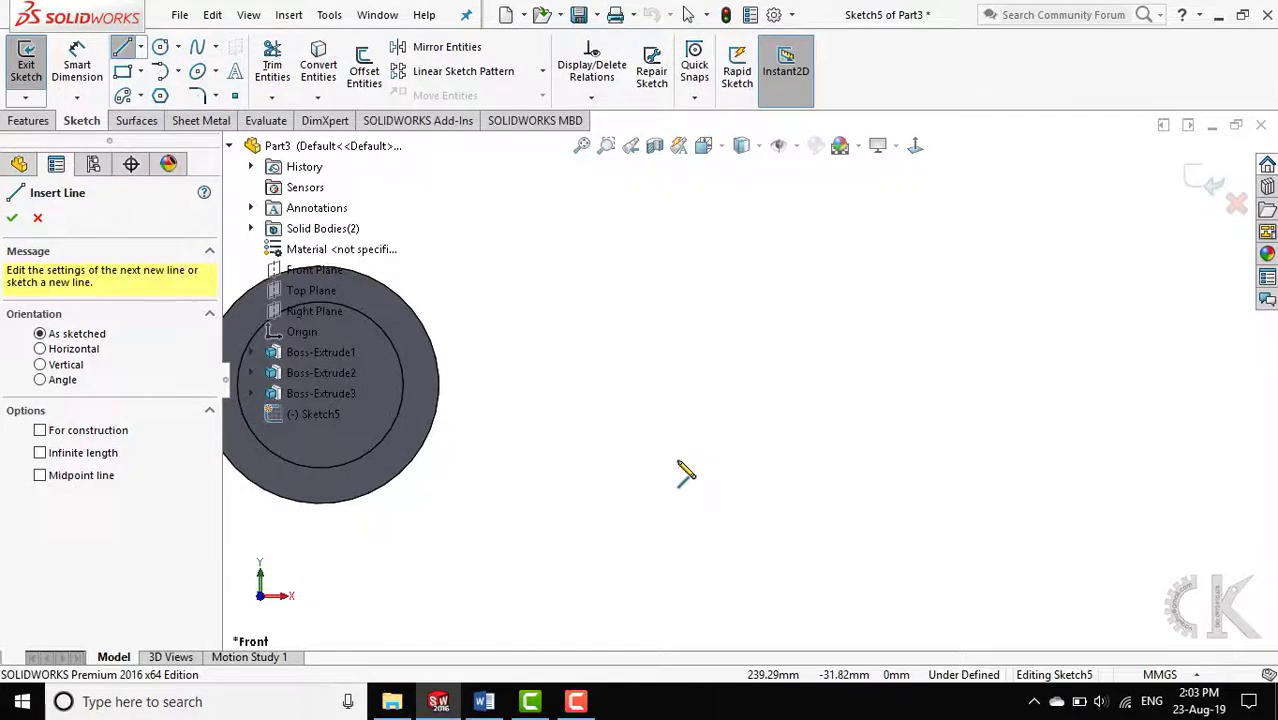
click(703, 467)
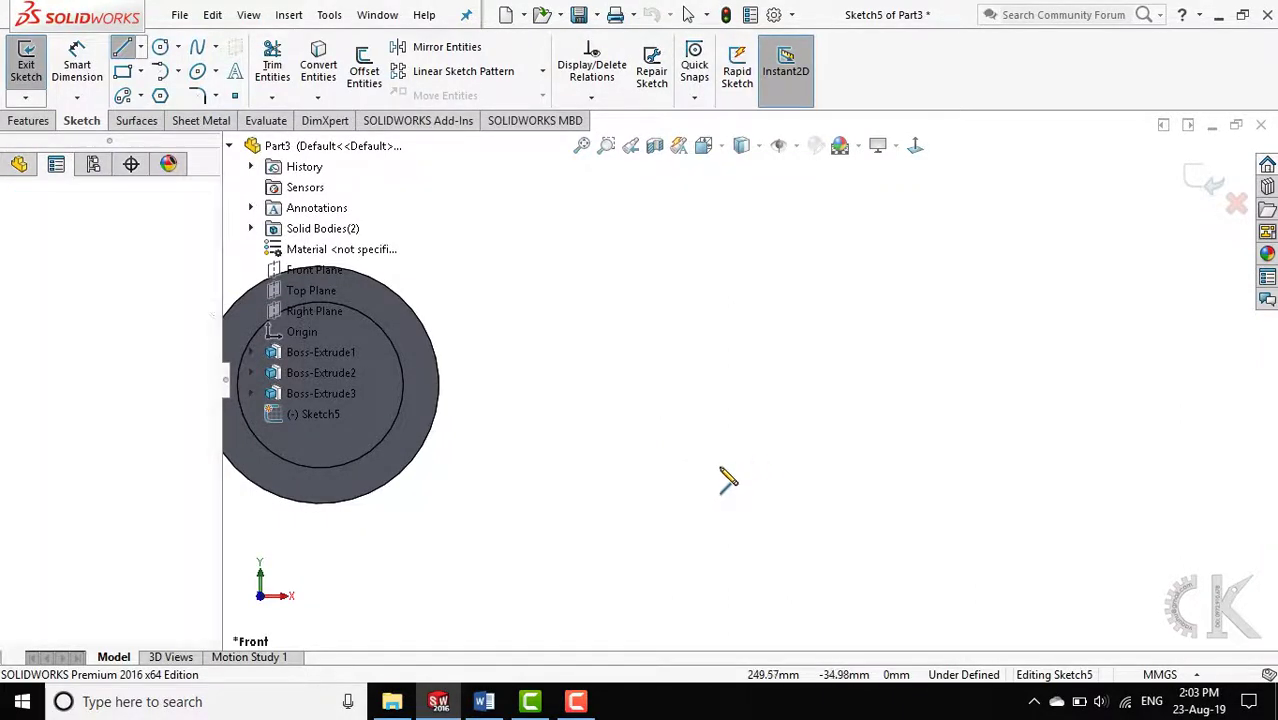
click(937, 467)
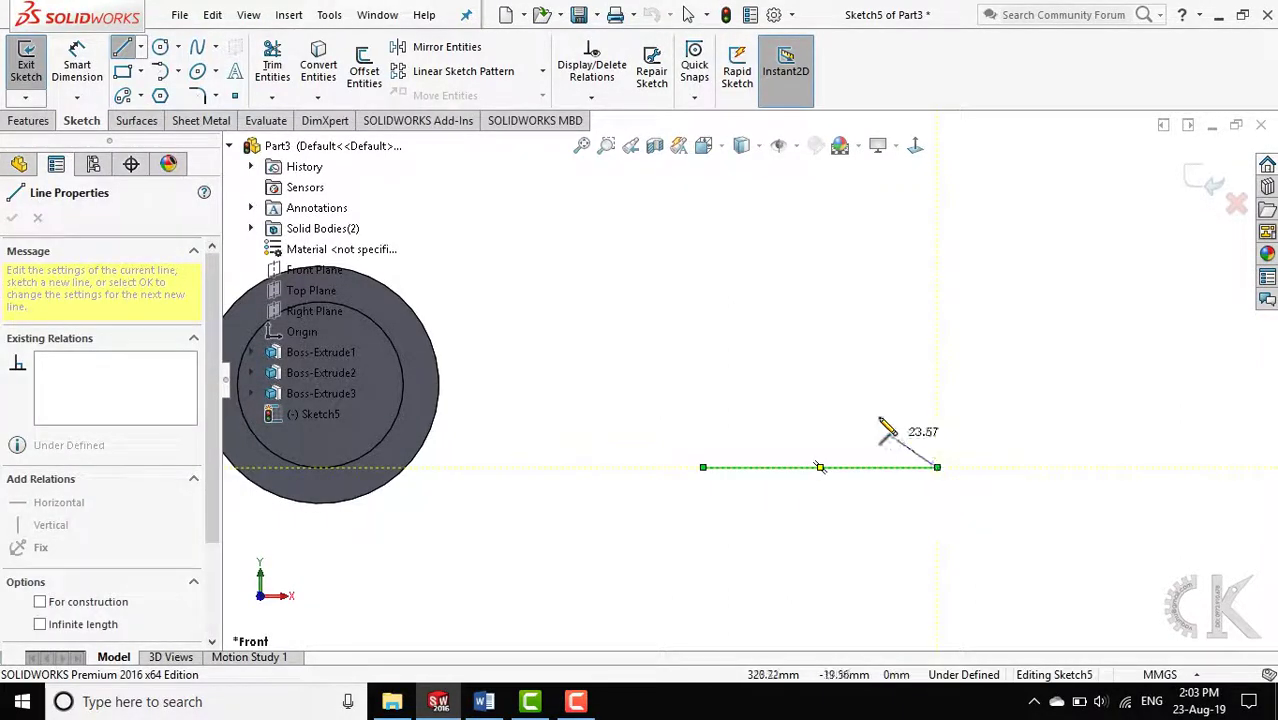
click(820, 286)
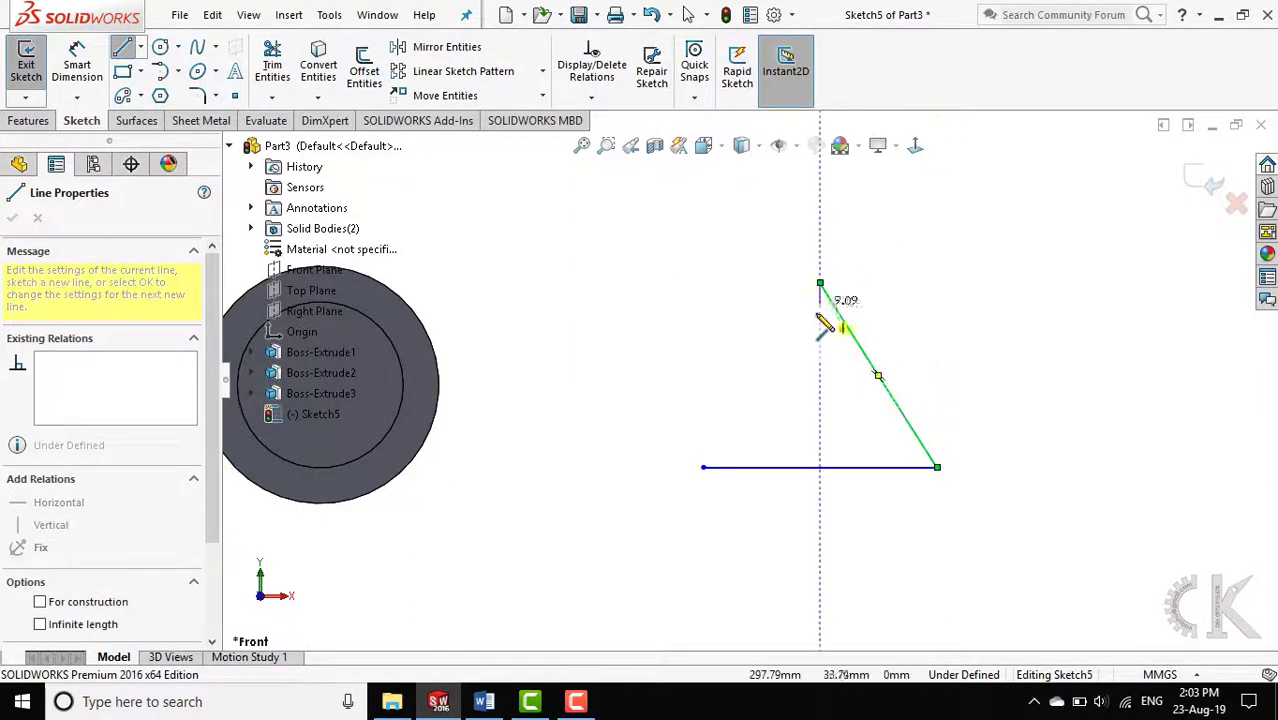
click(703, 467)
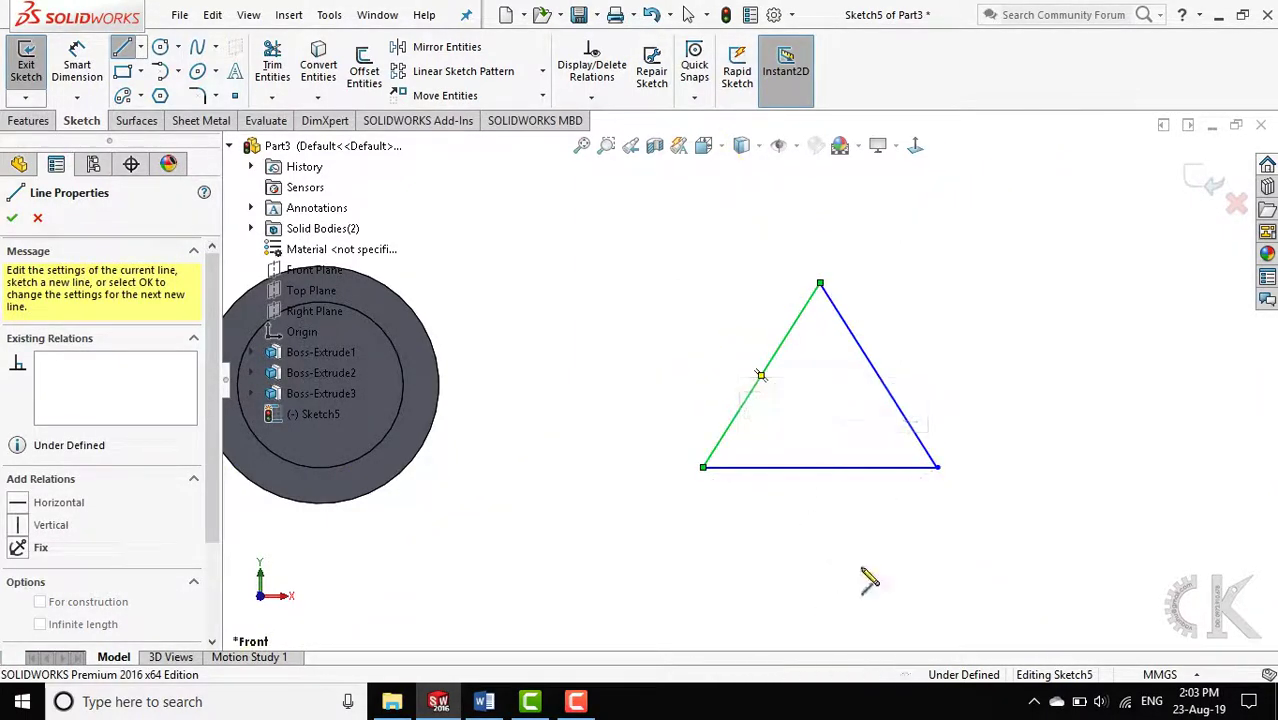
right_drag(978, 531, 966, 315)
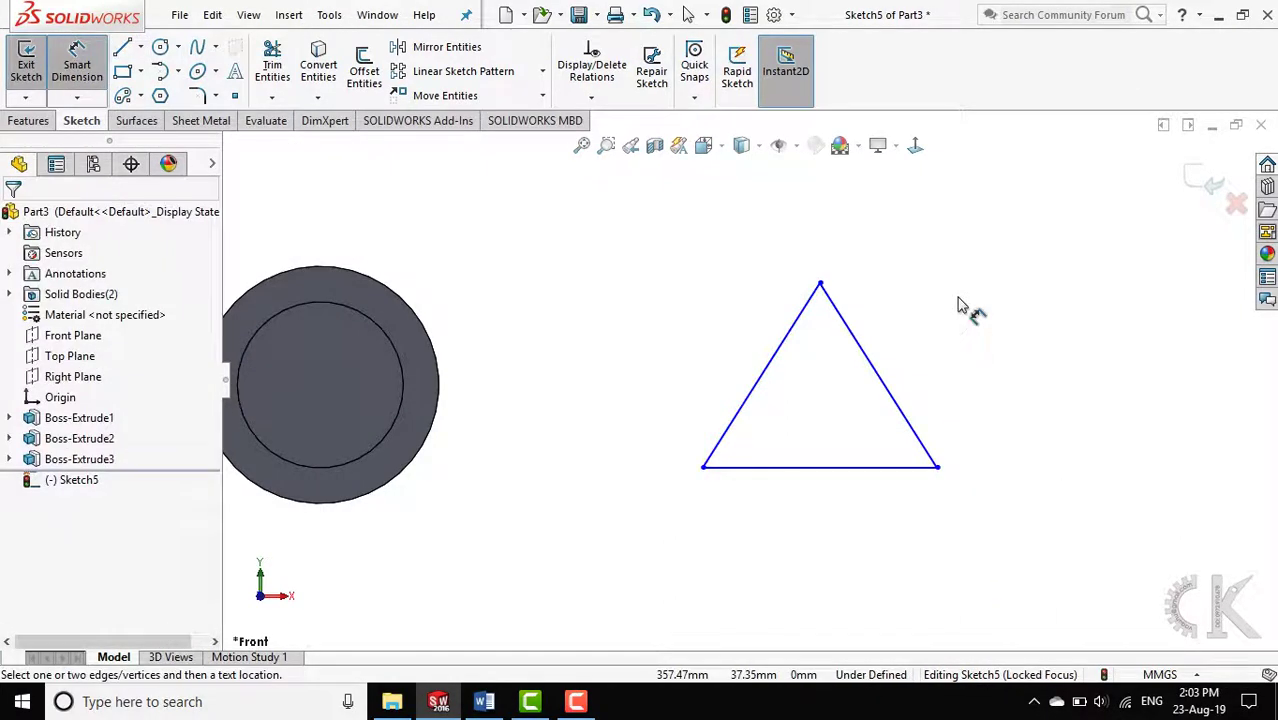
Dimension the triangle's bottom edge to 100 mm and its base angle to 60°
click(848, 469)
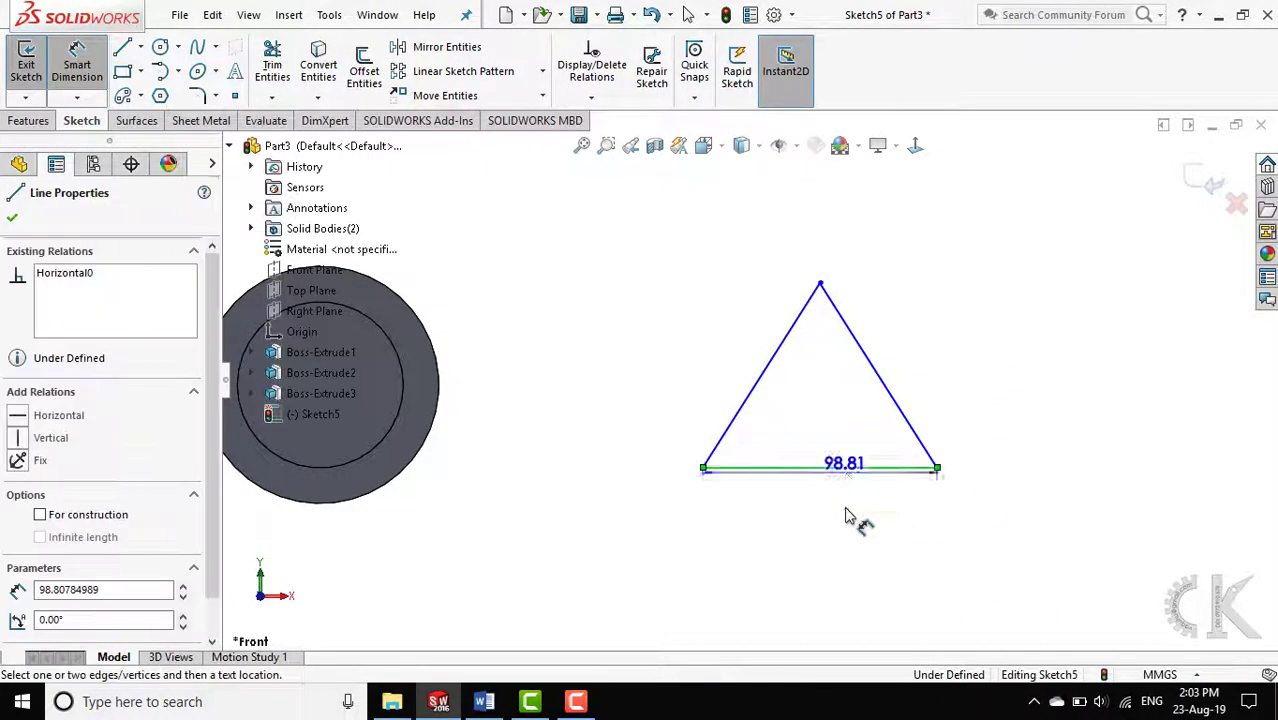
click(830, 526)
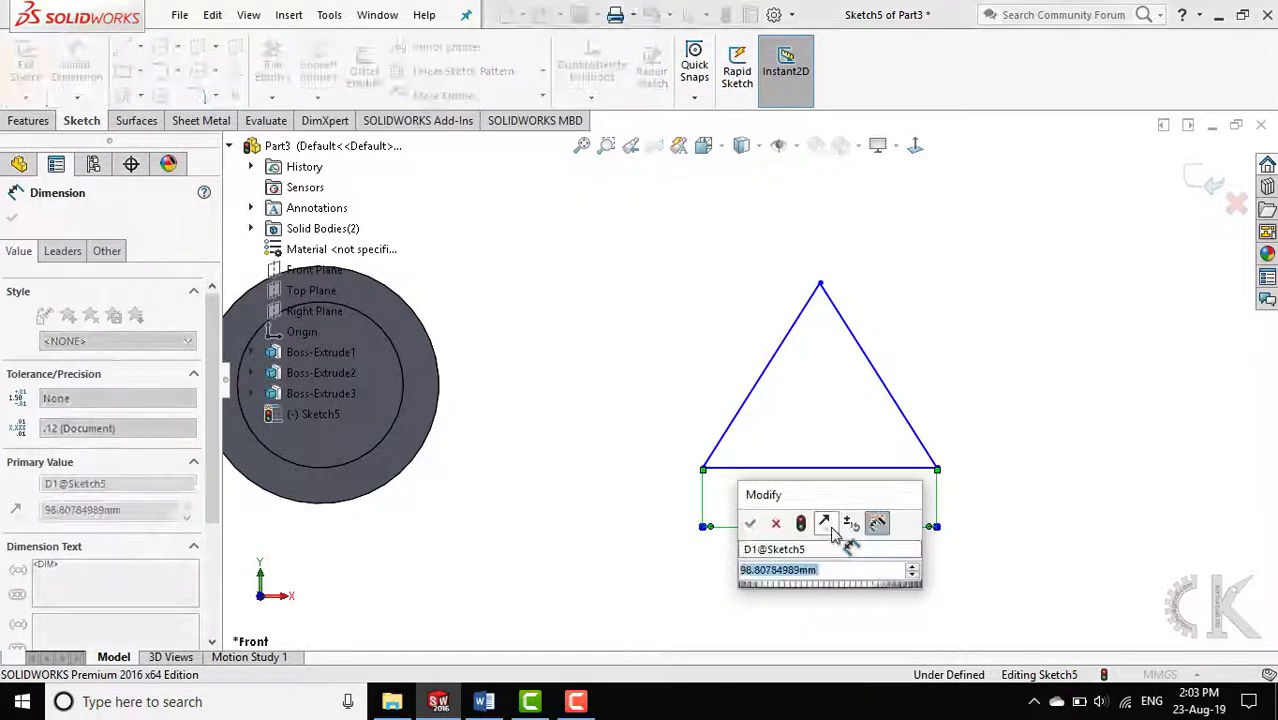
text(100)
key(Return)
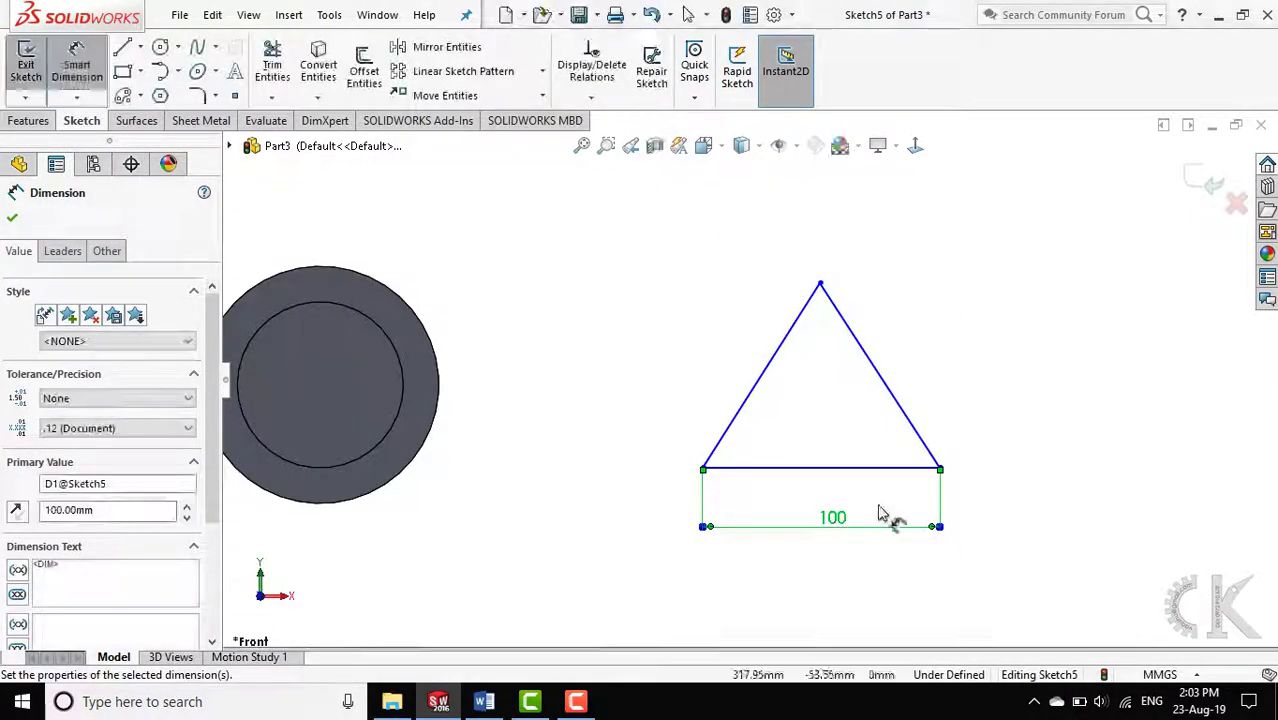
click(903, 468)
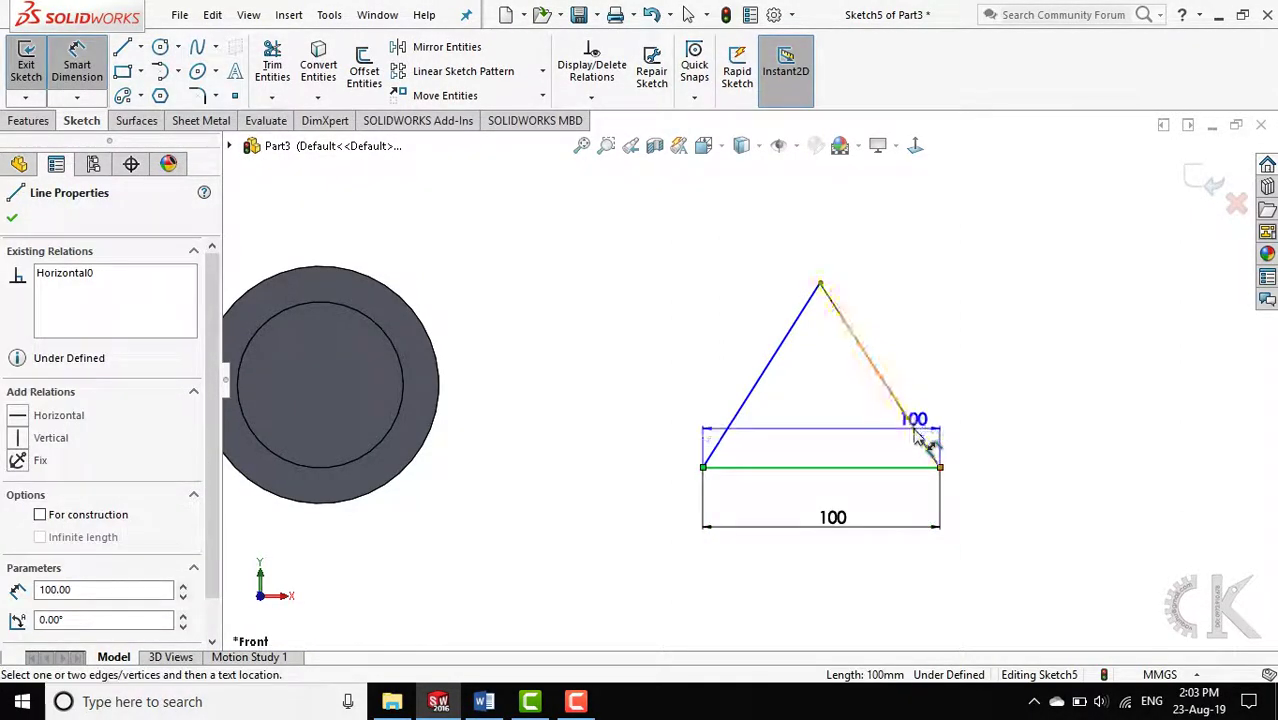
click(913, 433)
click(892, 457)
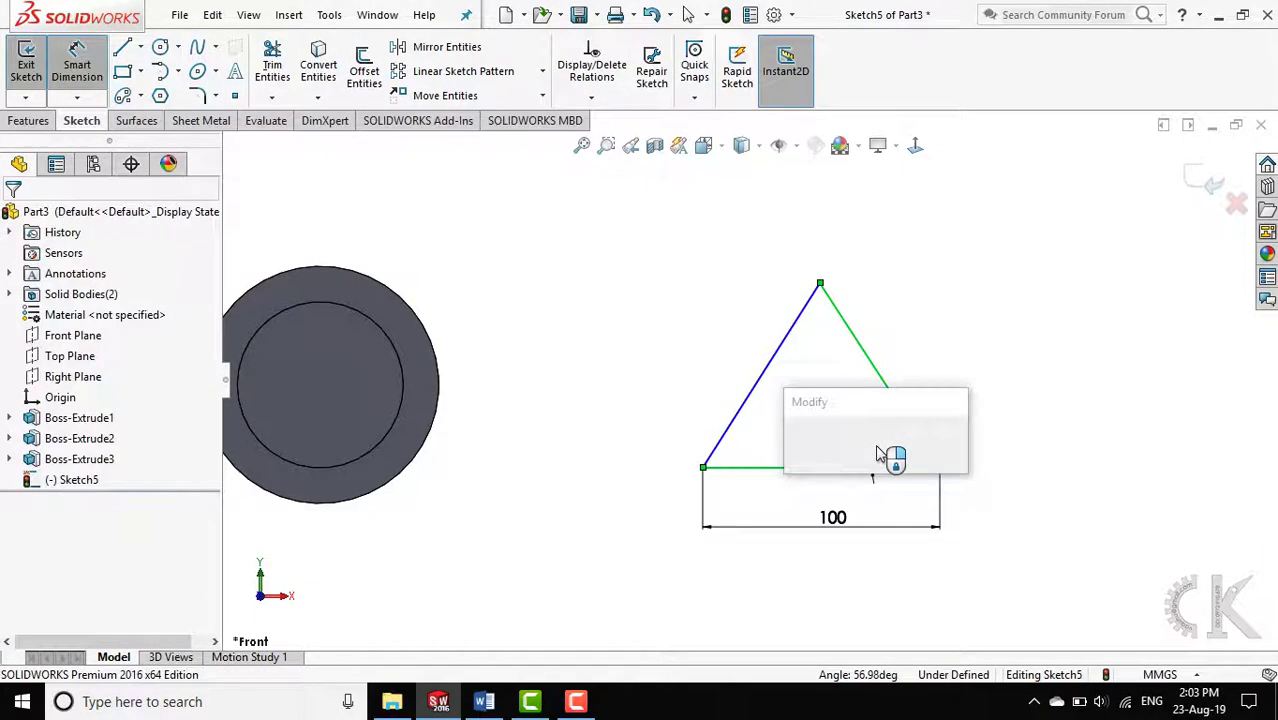
text(60)
key(Return)
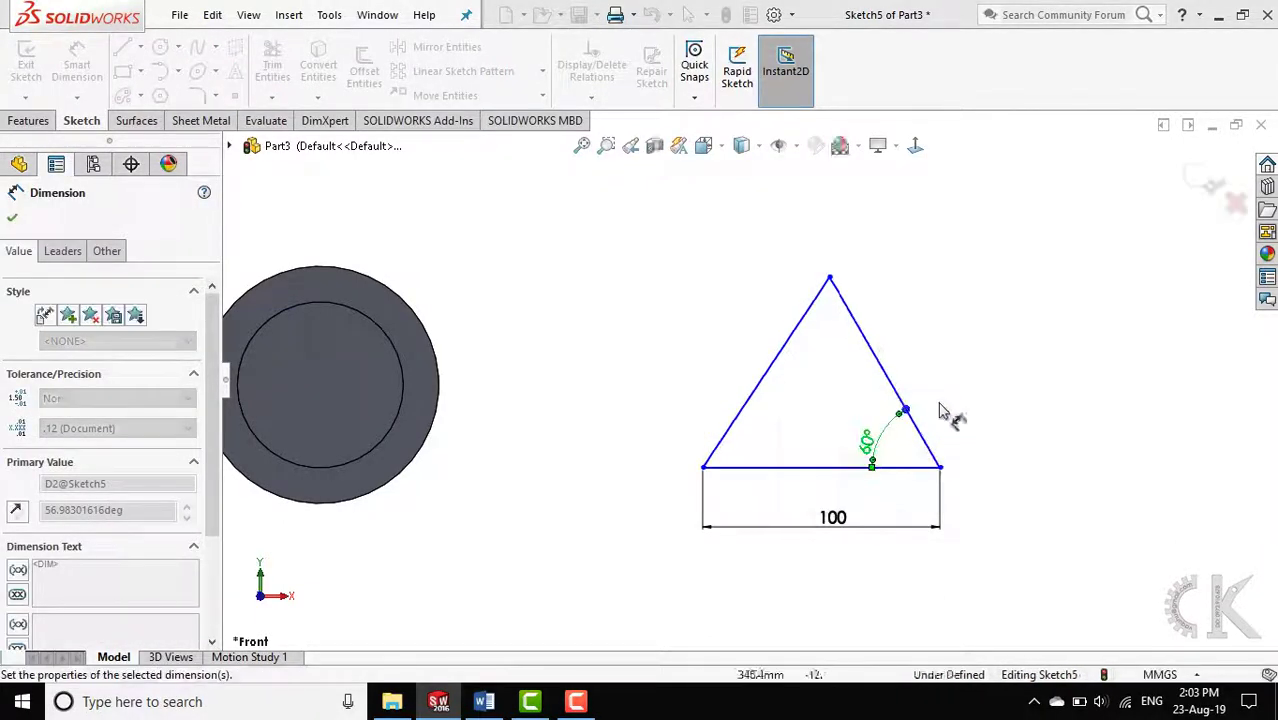
Set the slanted right side's length to 100 mm
click(884, 374)
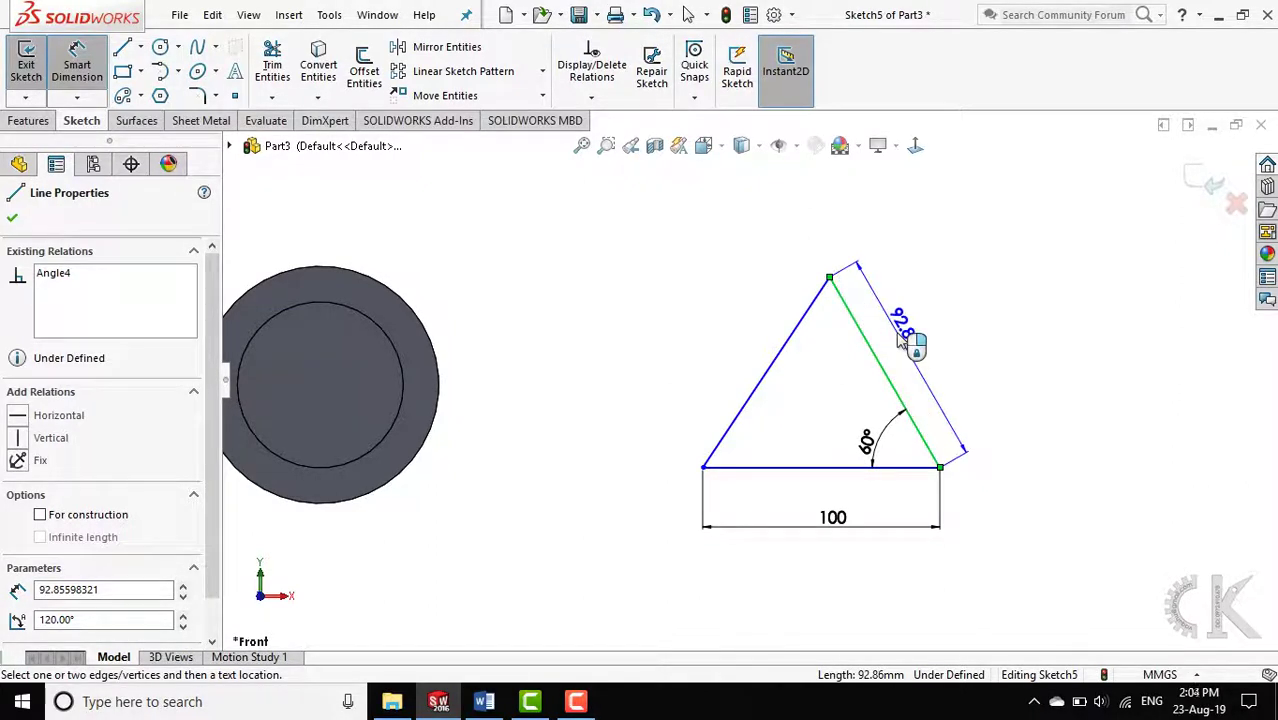
click(902, 340)
text(100)
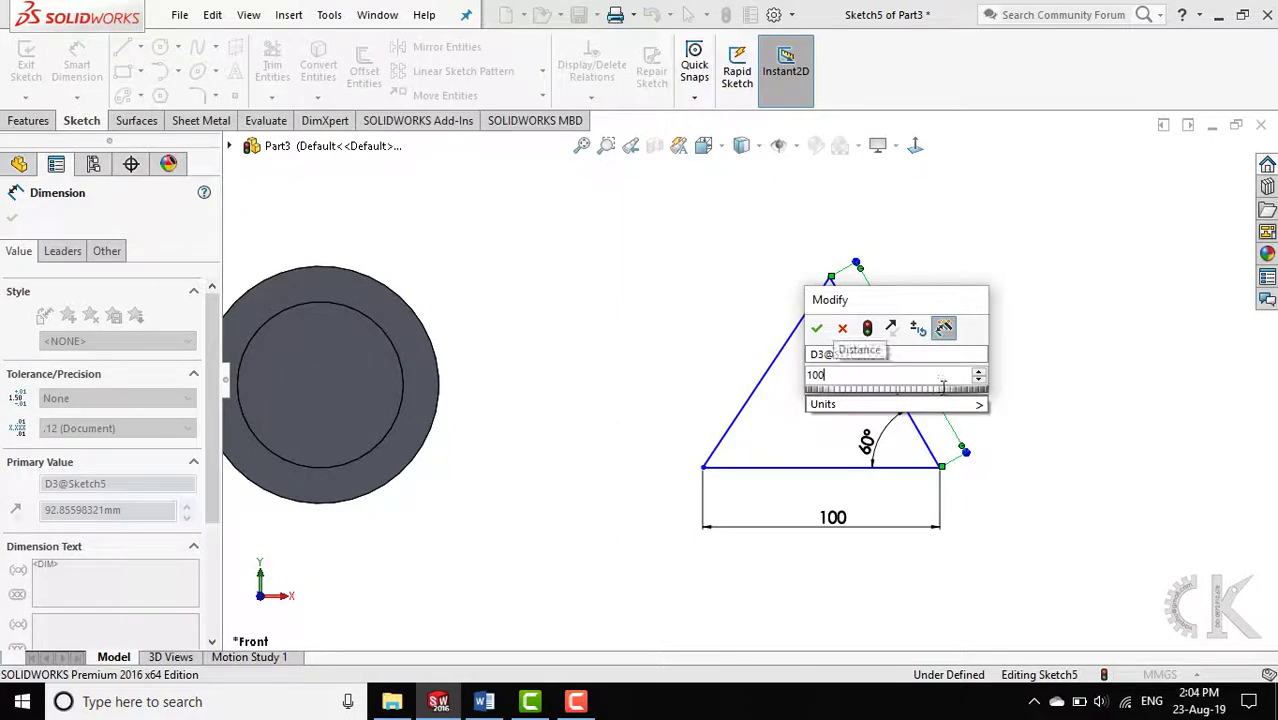
key(Return)
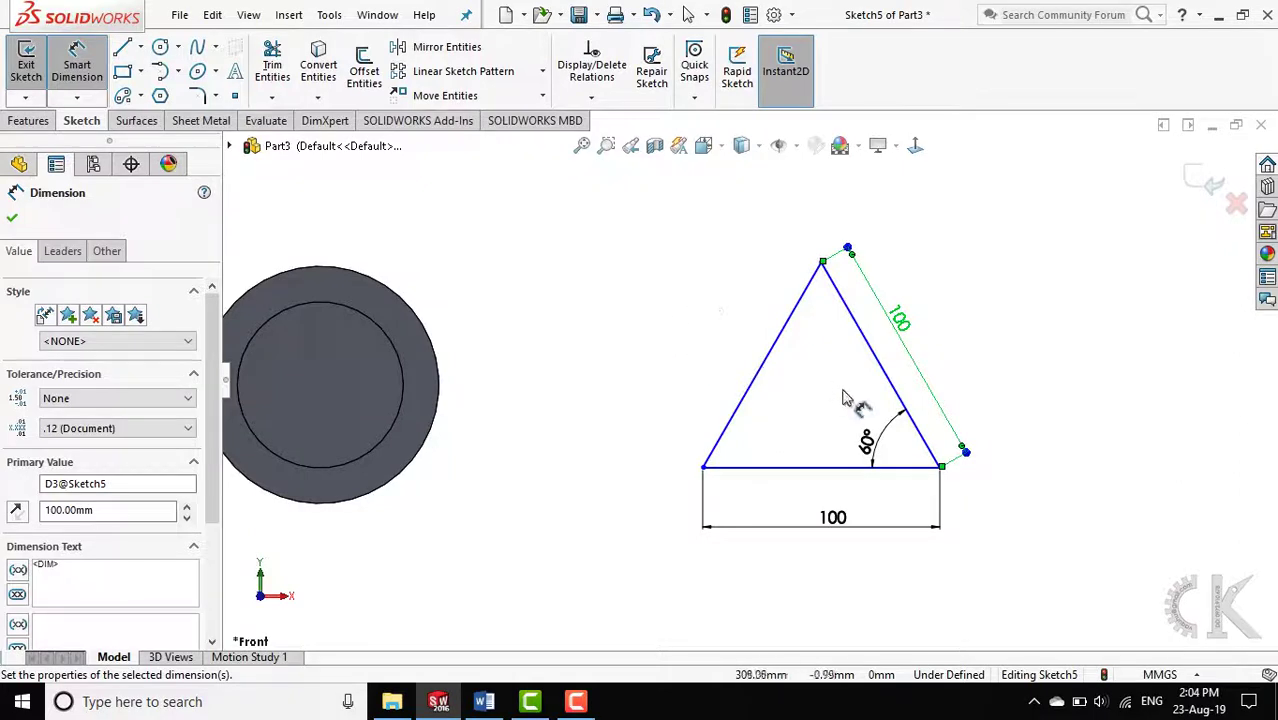
Draw a perimeter circle touching the triangle's left, right and bottom sides, then exit Sketch5
click(179, 48)
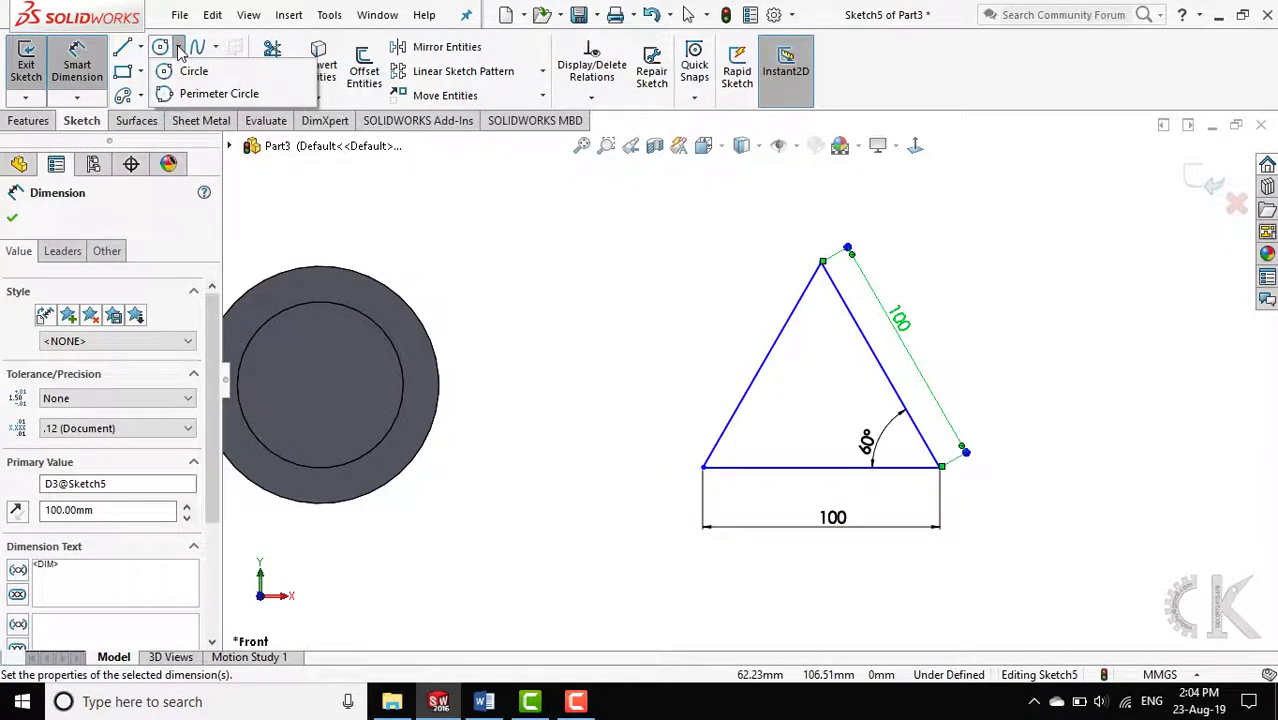
click(210, 95)
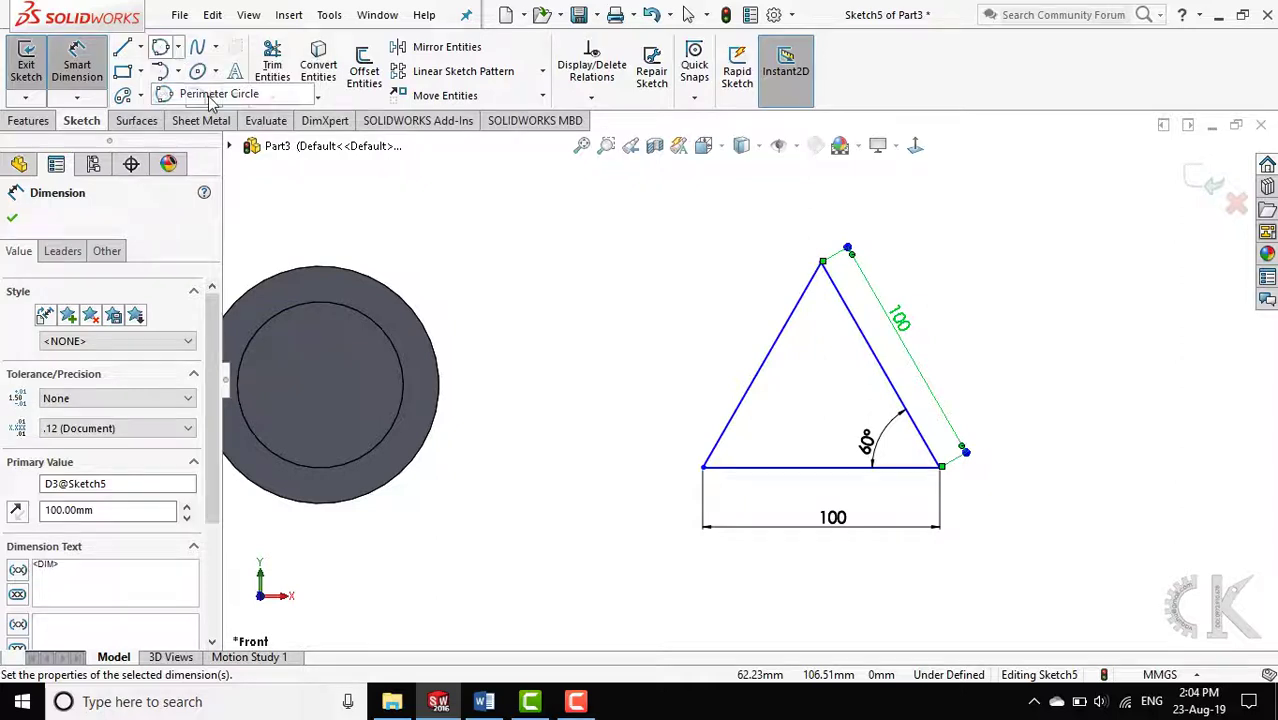
click(775, 377)
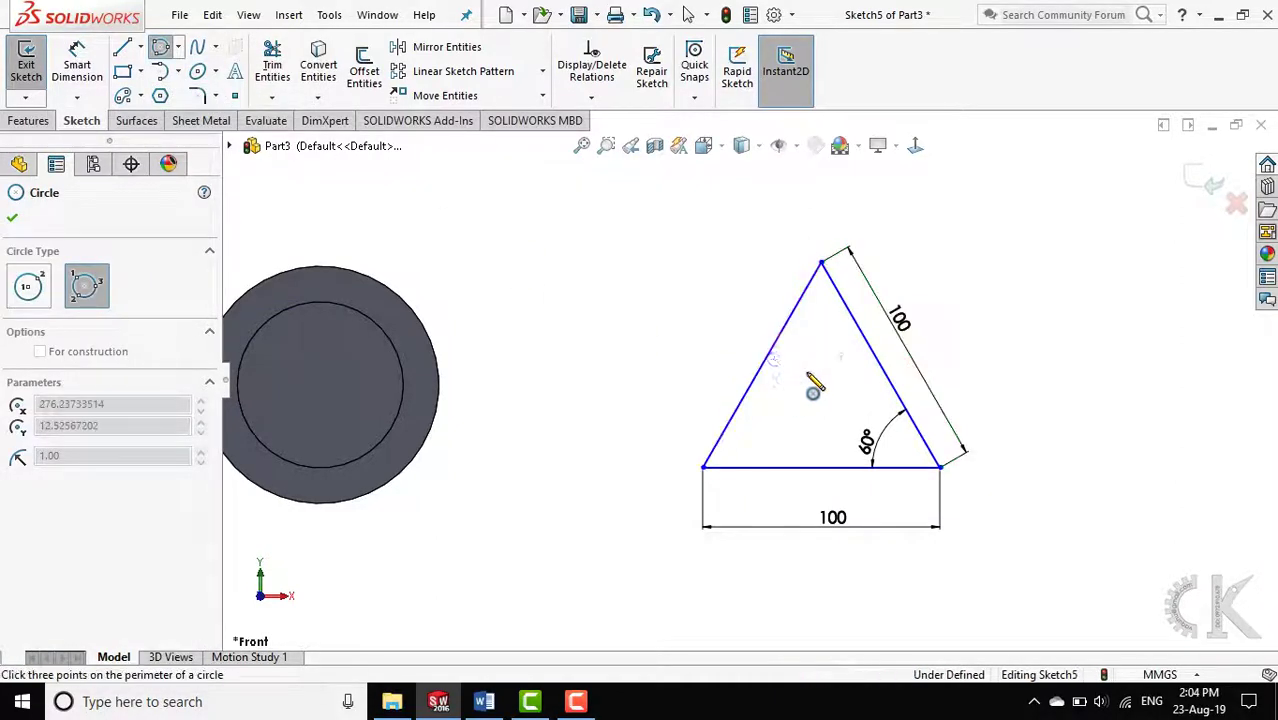
click(886, 380)
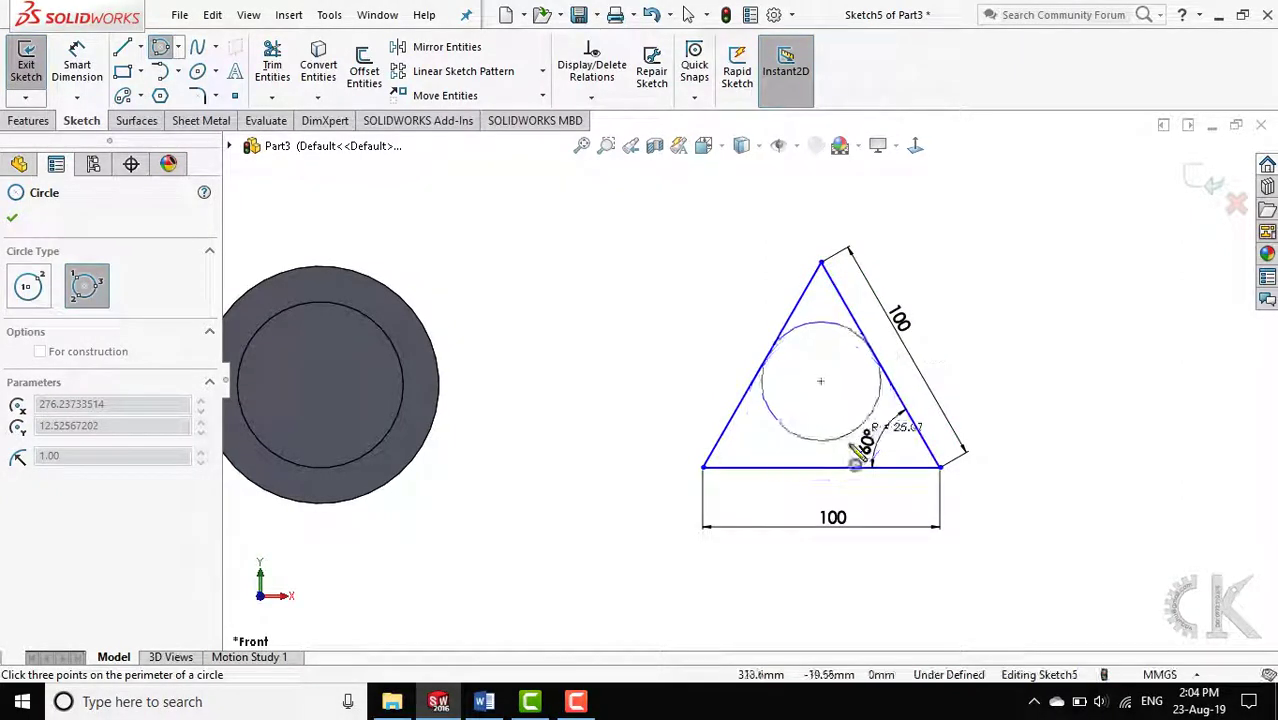
click(856, 468)
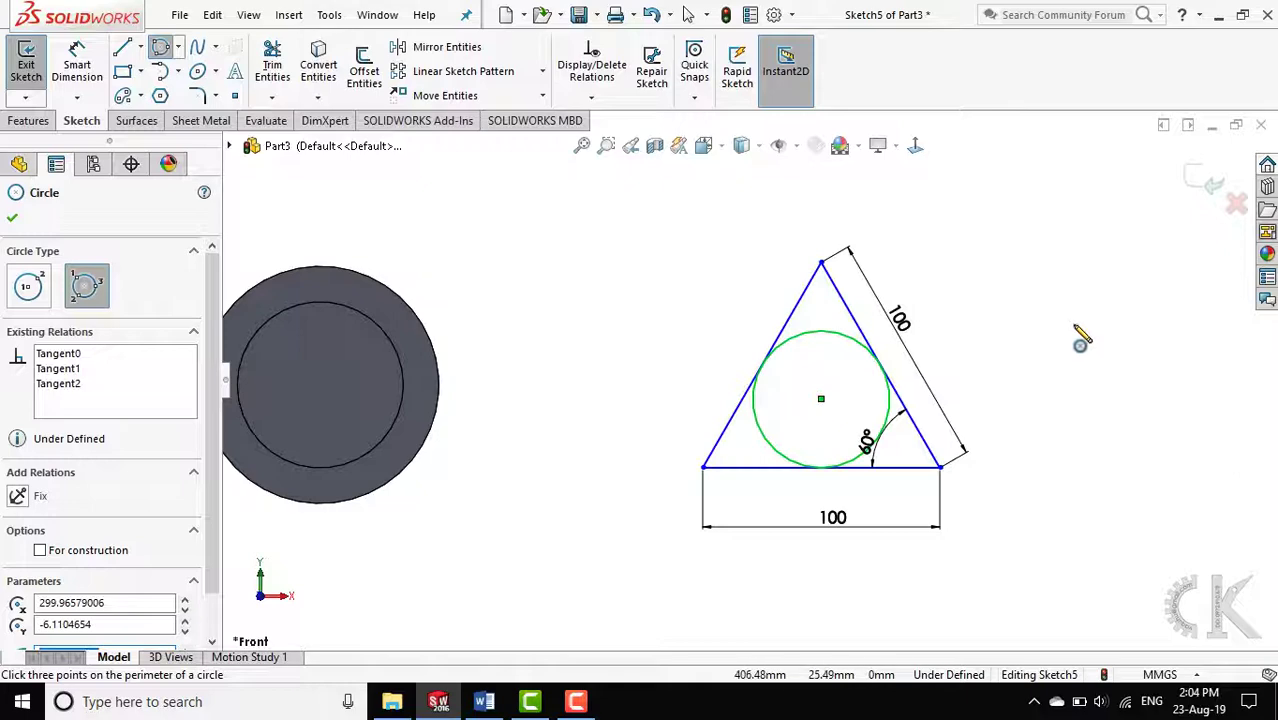
click(1200, 178)
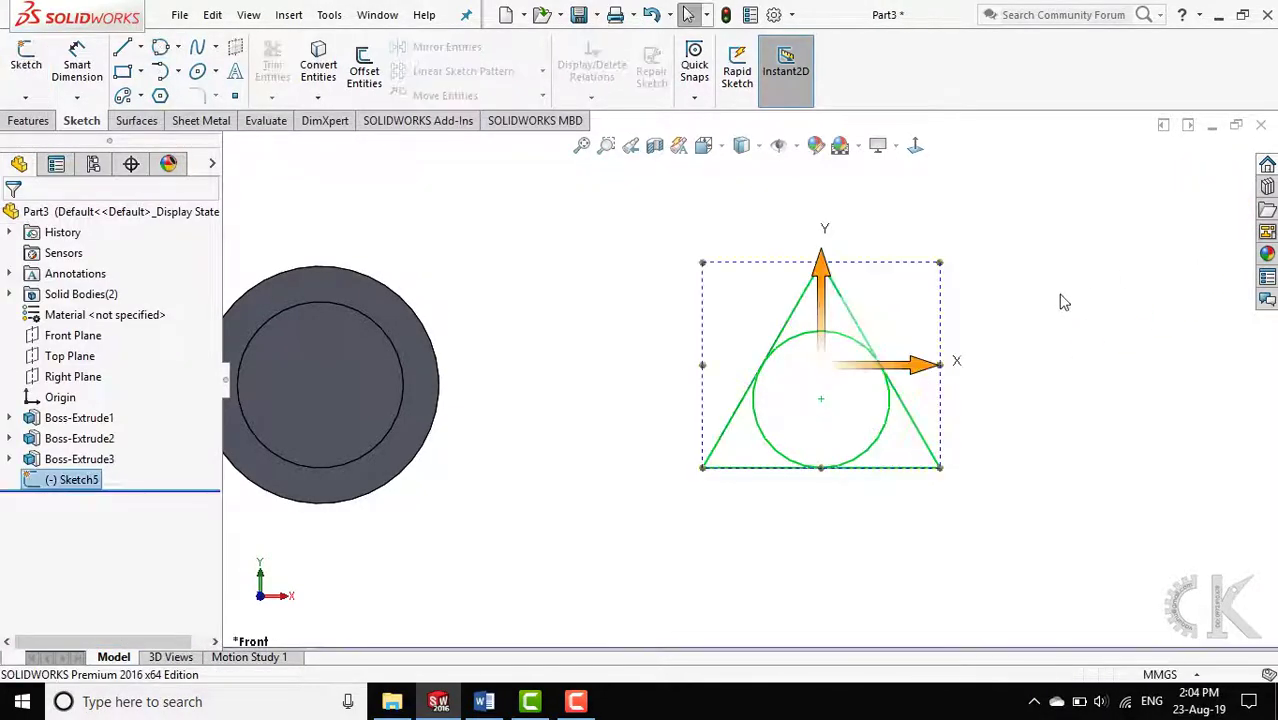
Extrude Sketch5's three corner regions 10 mm, leaving the inscribed circle as a hole
middle_drag(943, 487, 875, 500)
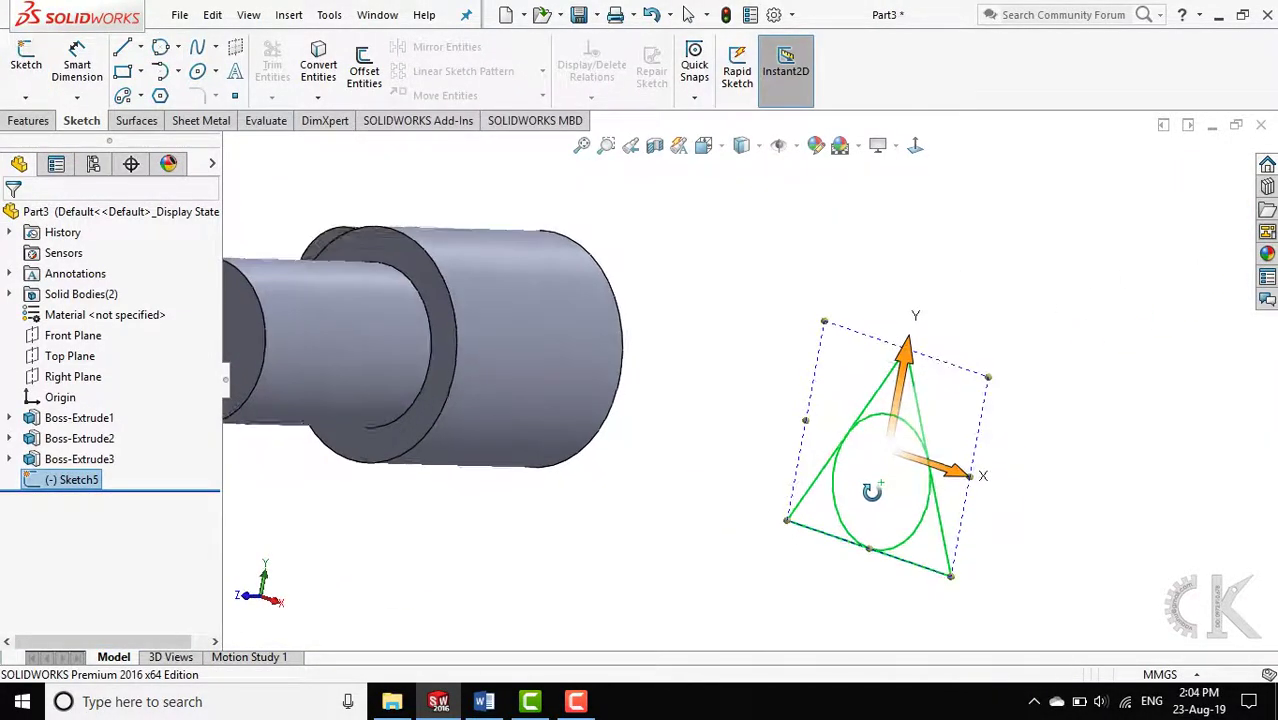
click(28, 120)
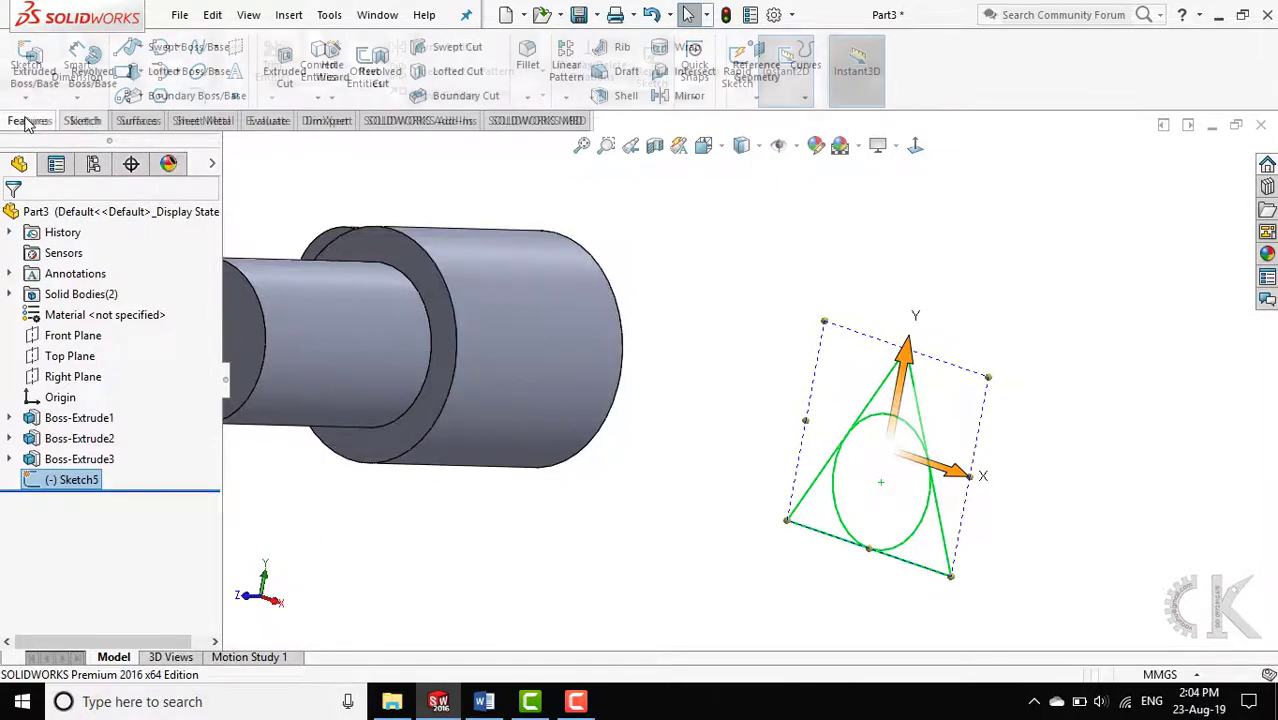
click(38, 80)
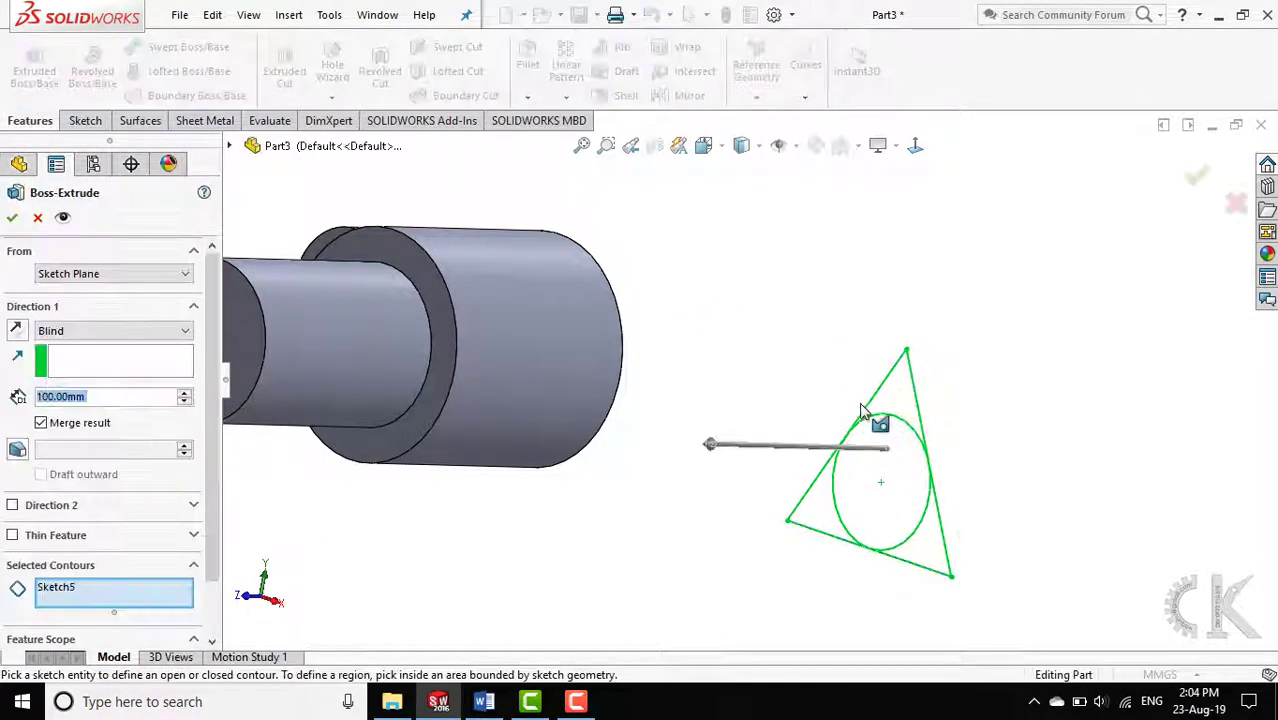
click(892, 394)
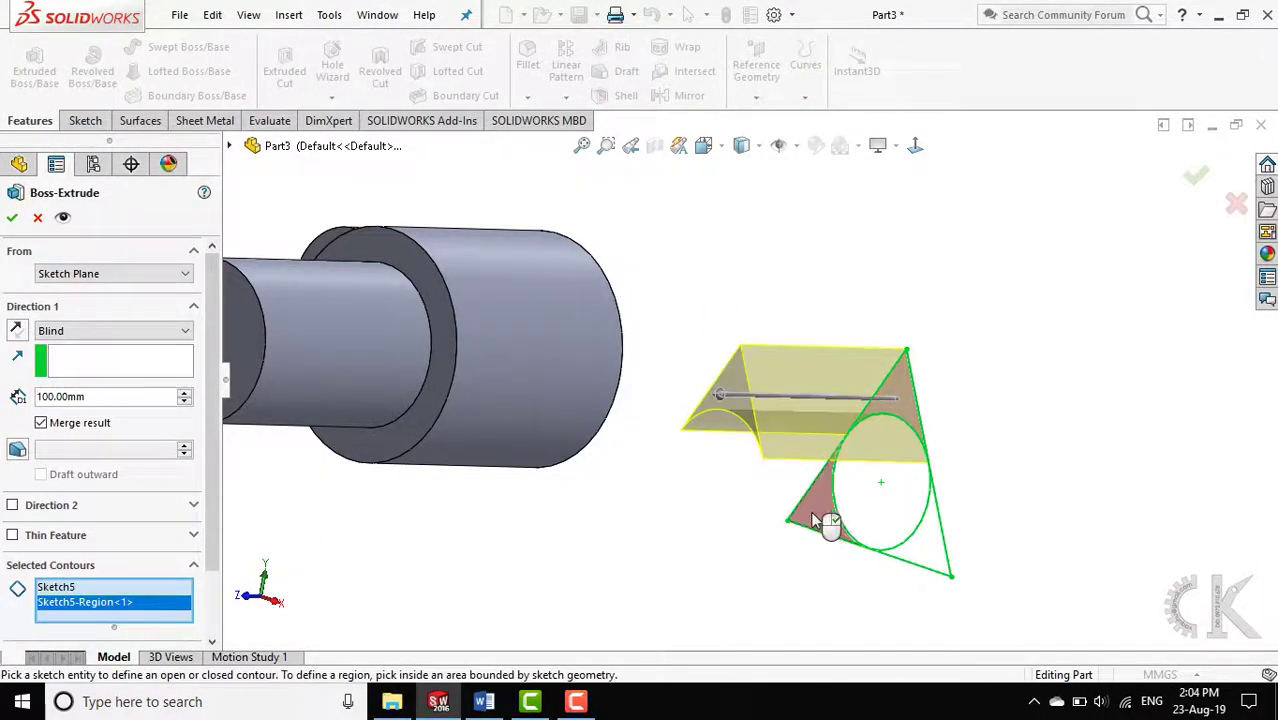
click(815, 511)
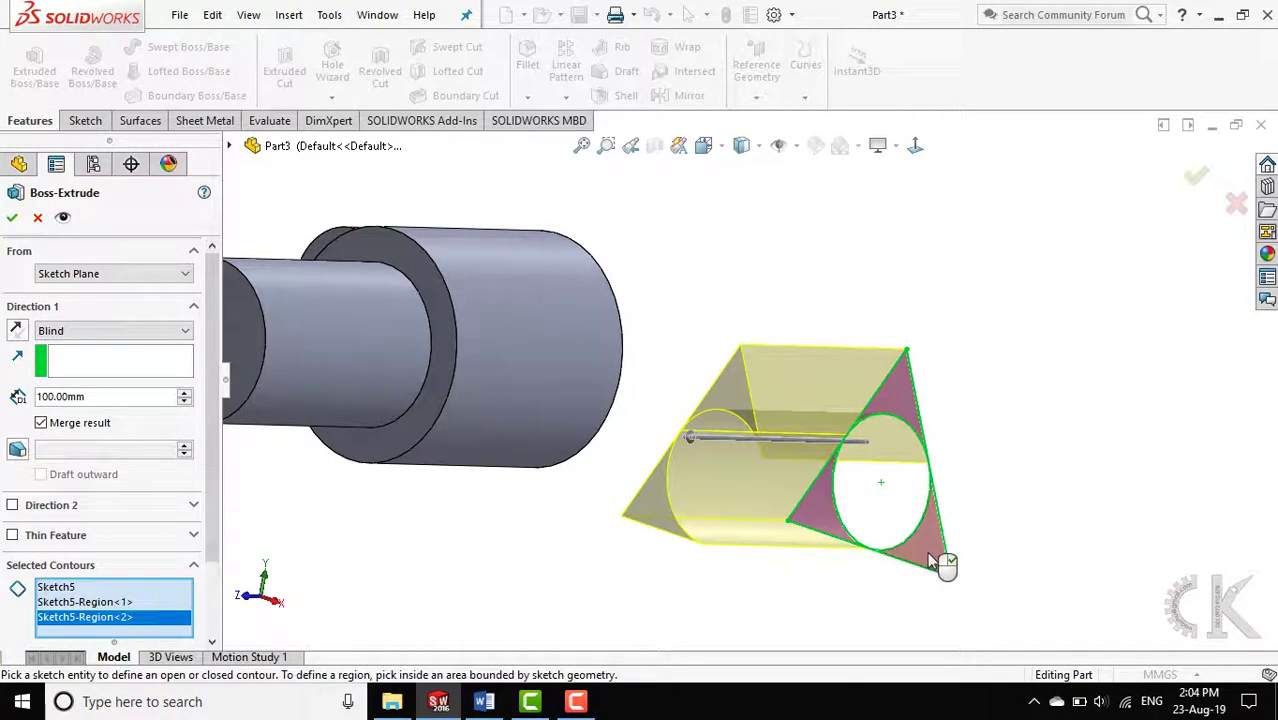
click(929, 561)
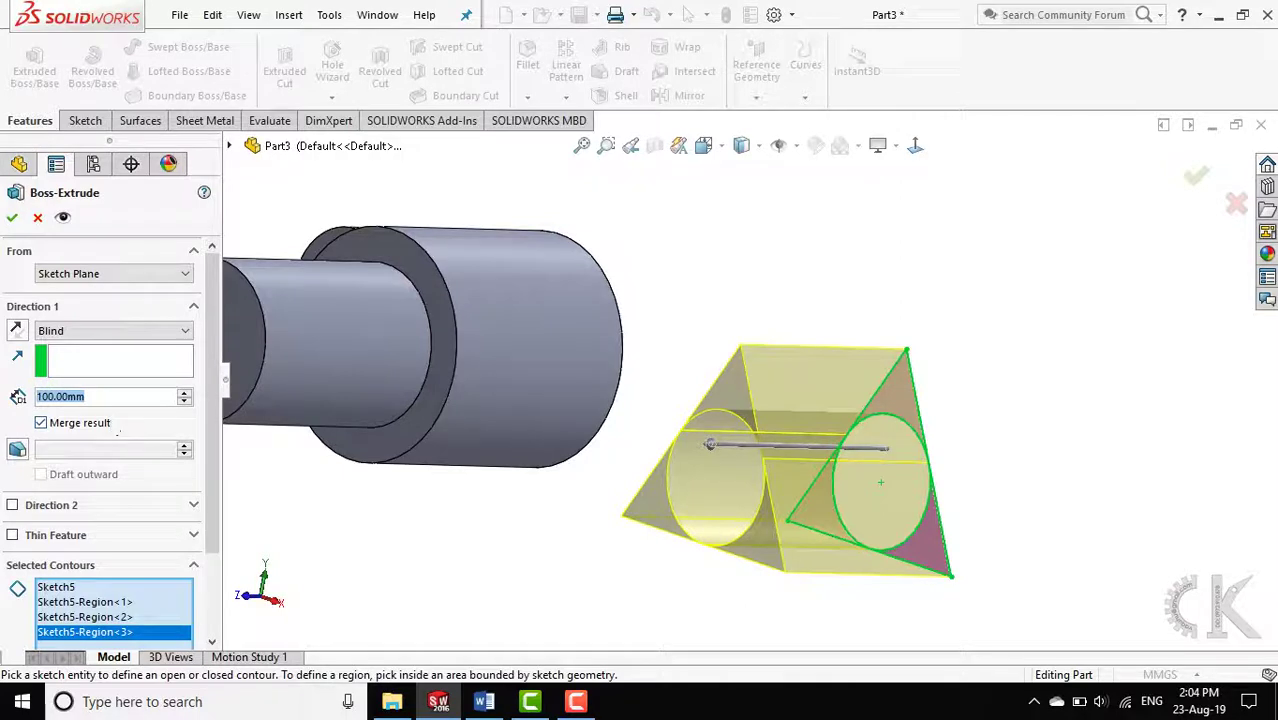
text(10)
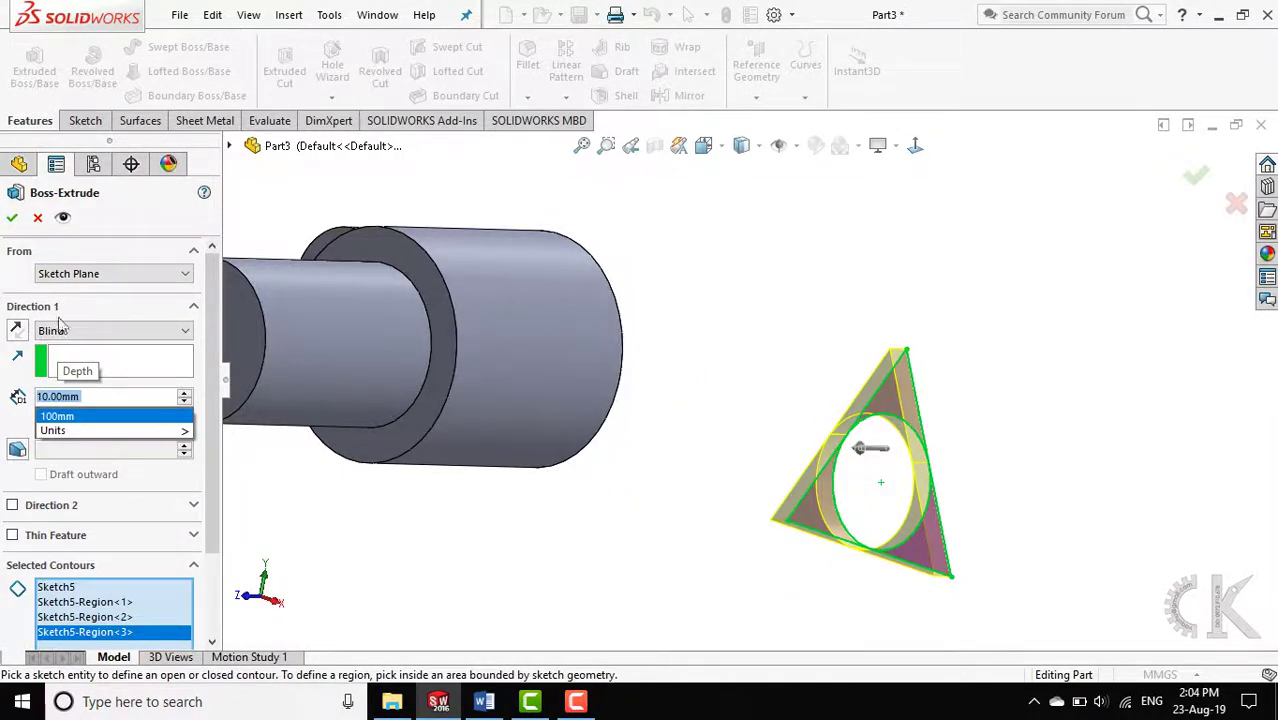
click(13, 221)
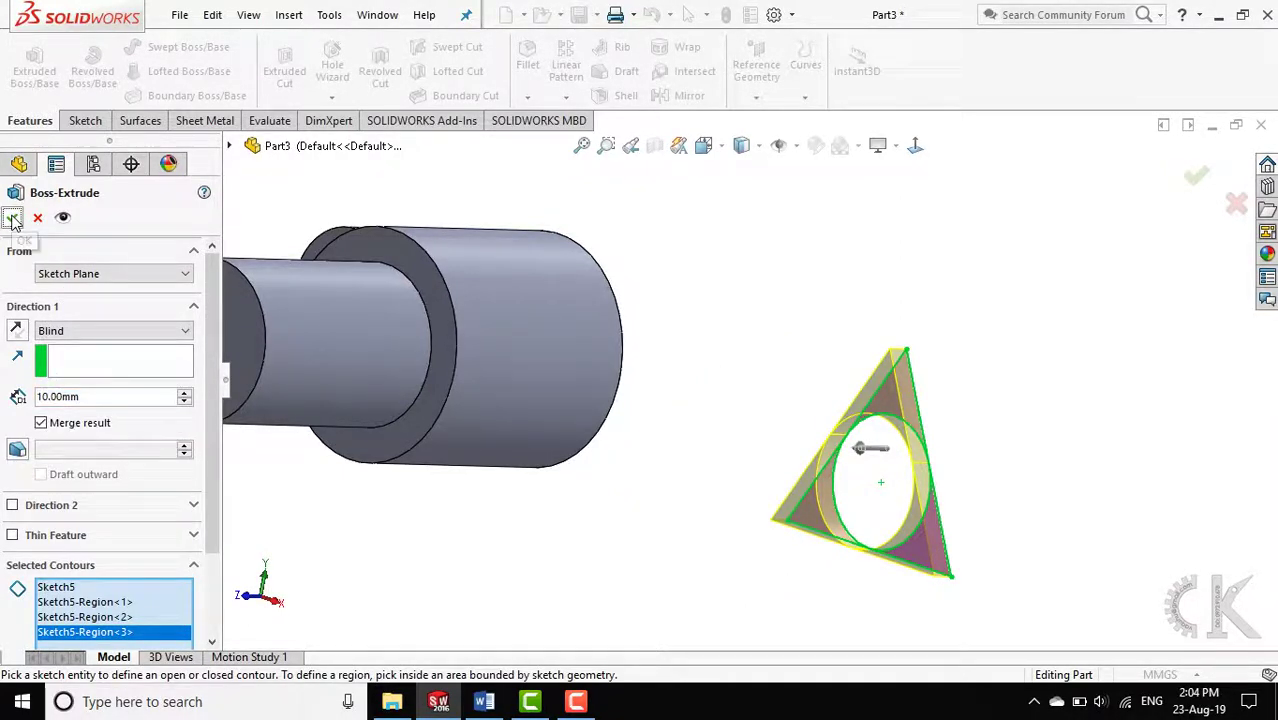
click(13, 221)
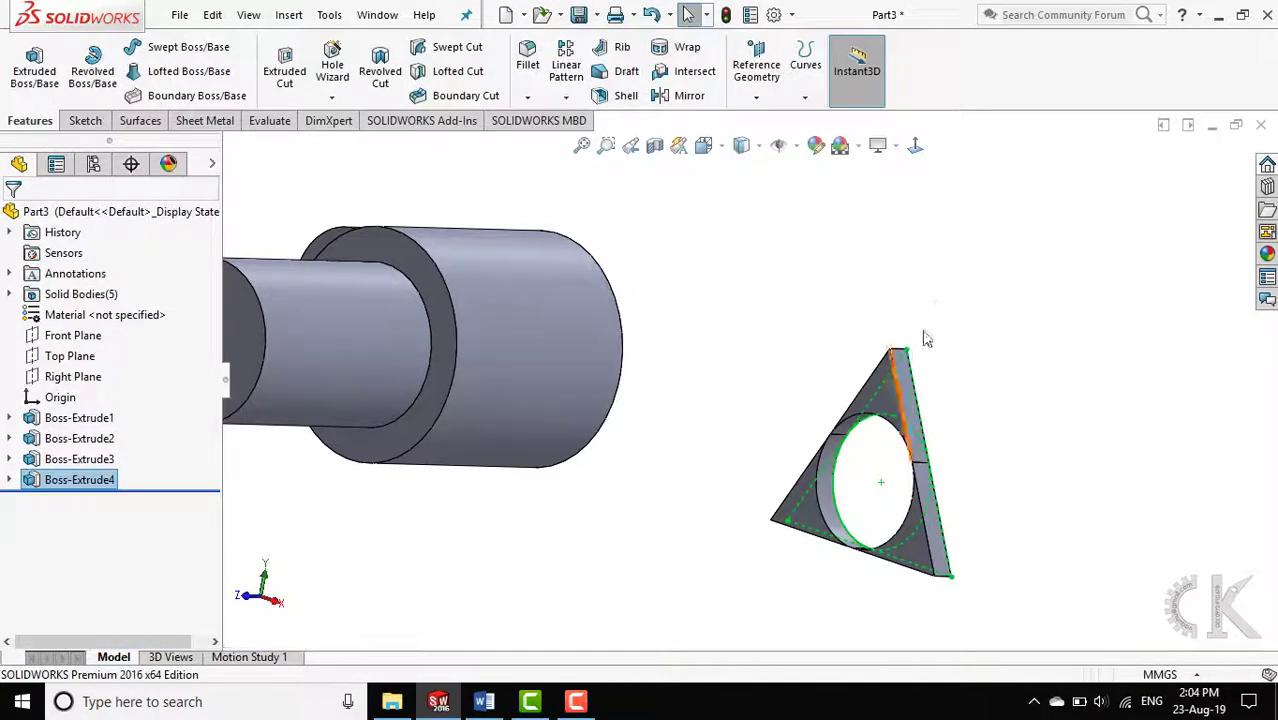
Reuse Sketch5 to extrude the inscribed circle region 20 mm into a round boss
click(893, 395)
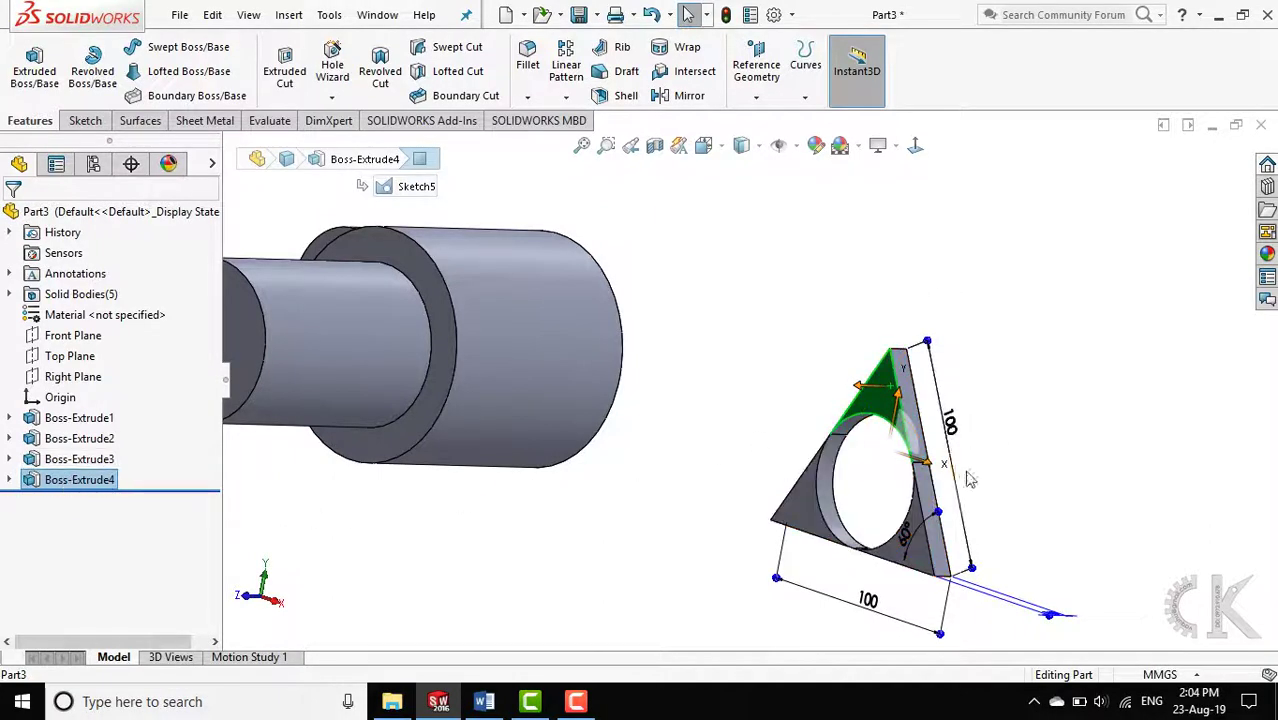
click(9, 481)
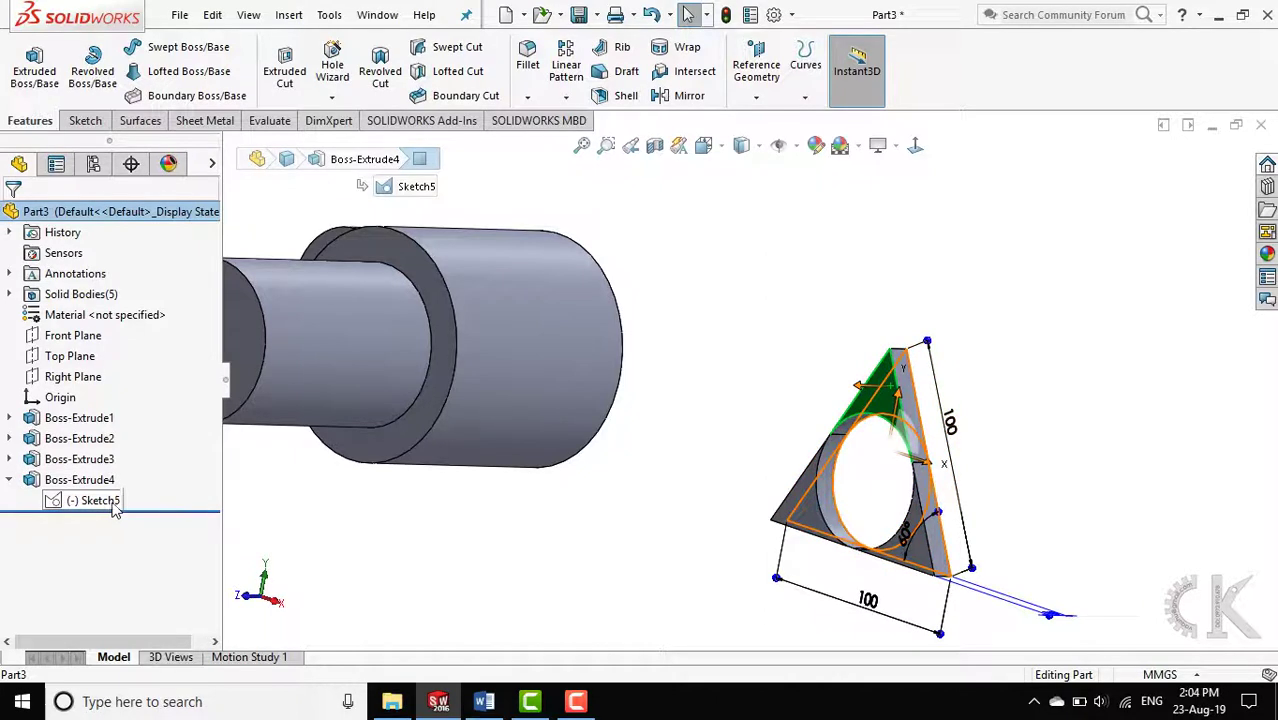
click(114, 509)
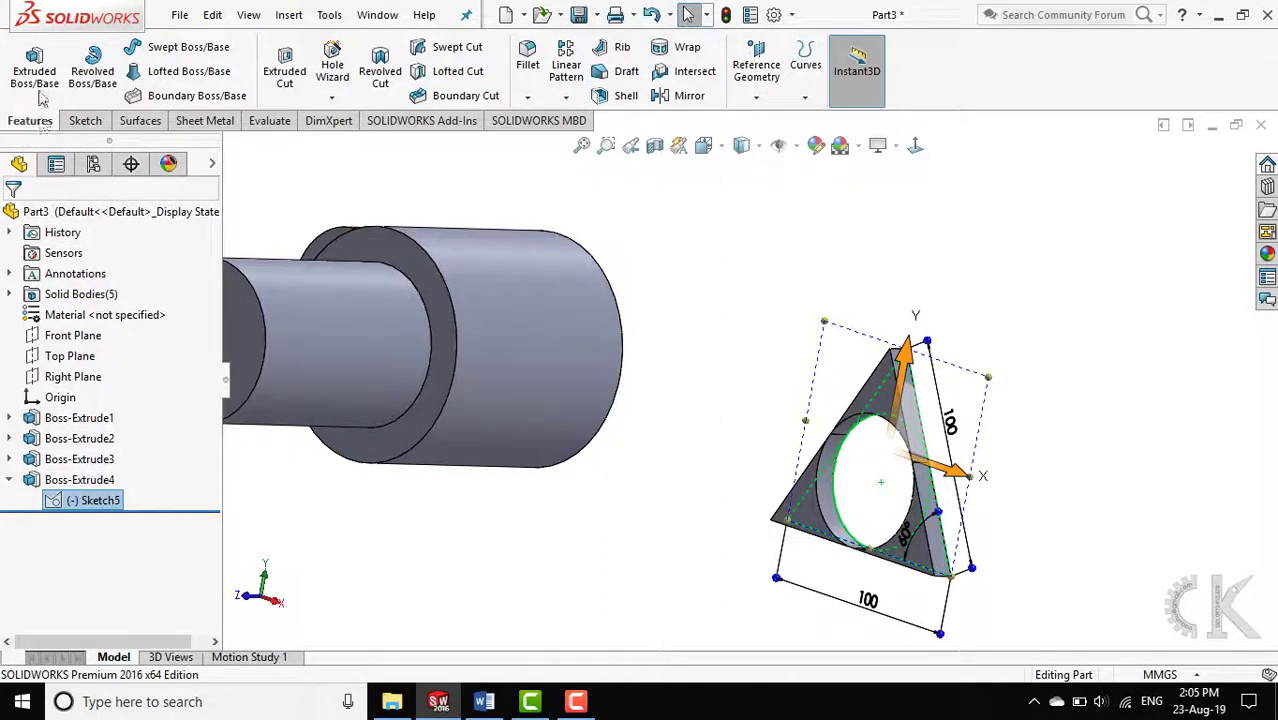
click(39, 83)
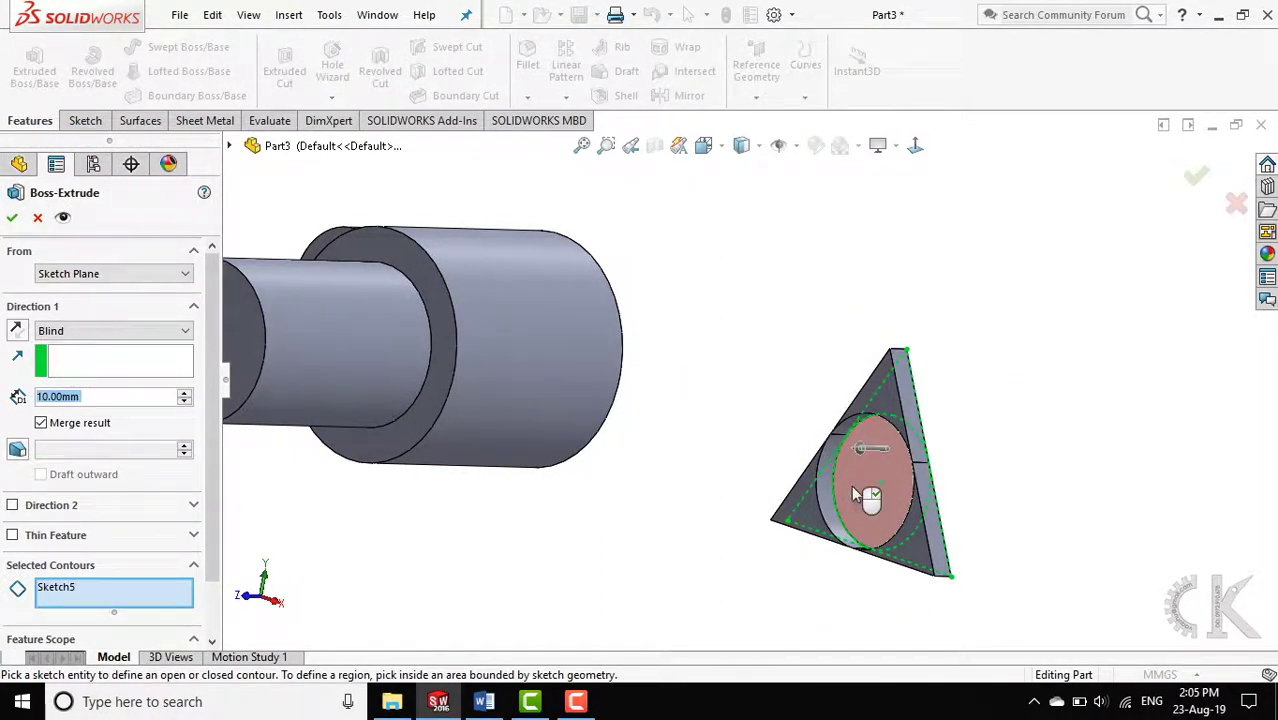
click(855, 496)
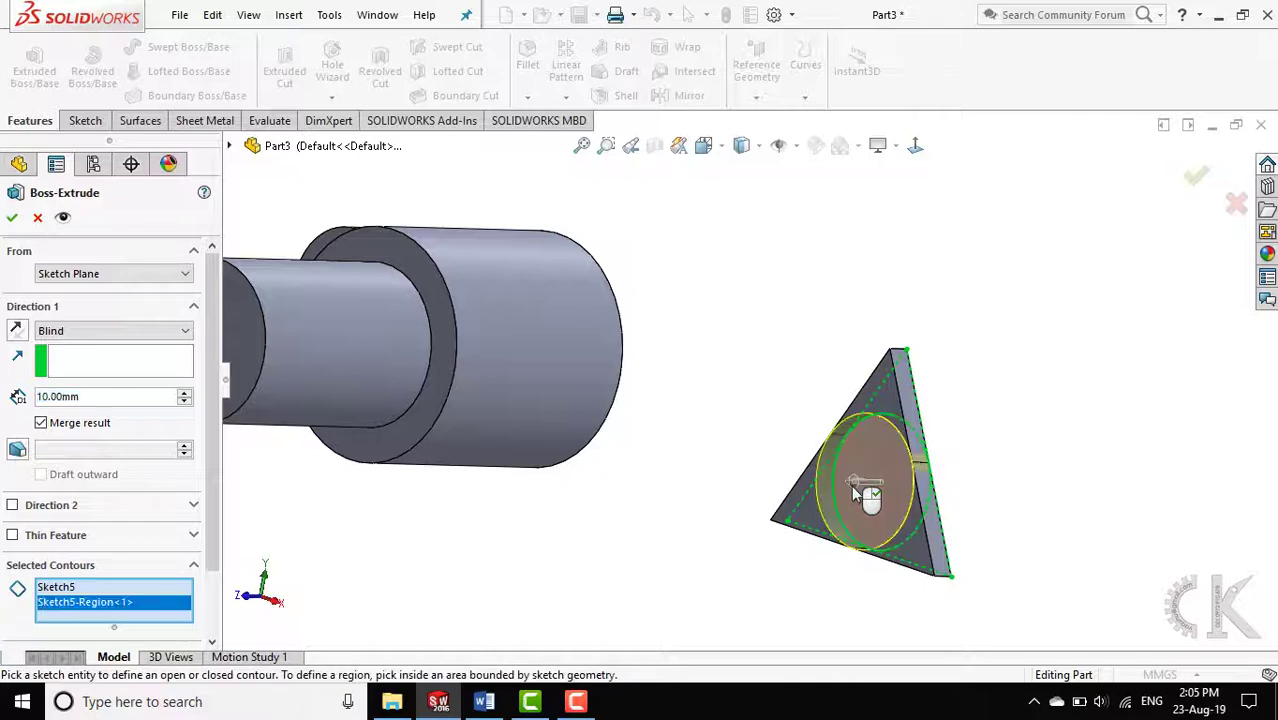
click(185, 398)
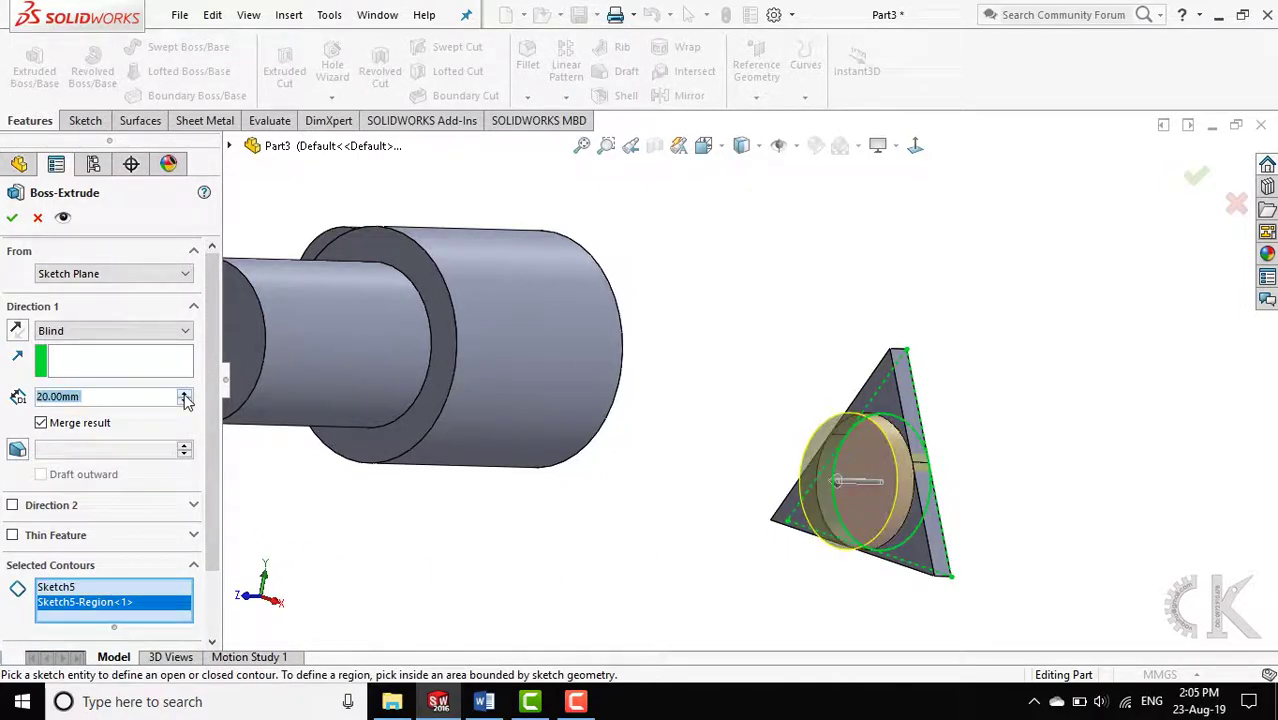
middle_drag(937, 500, 849, 492)
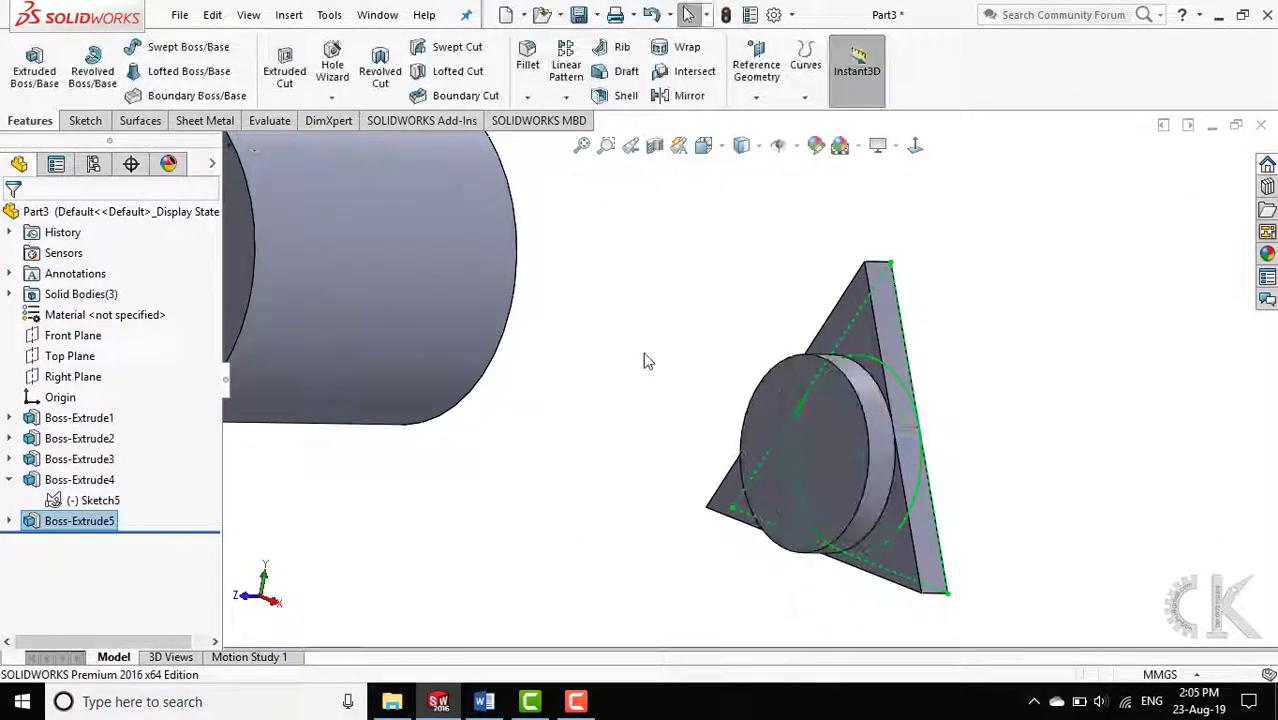
Orbit the finished plate and boss, switch to isometric view, and bring up the Word reference
mouse_move(926, 408)
middle_down()
mouse_move(1023, 444)
mouse_move(942, 442)
mouse_move(805, 386)
middle_up()
key(ctrl+7)
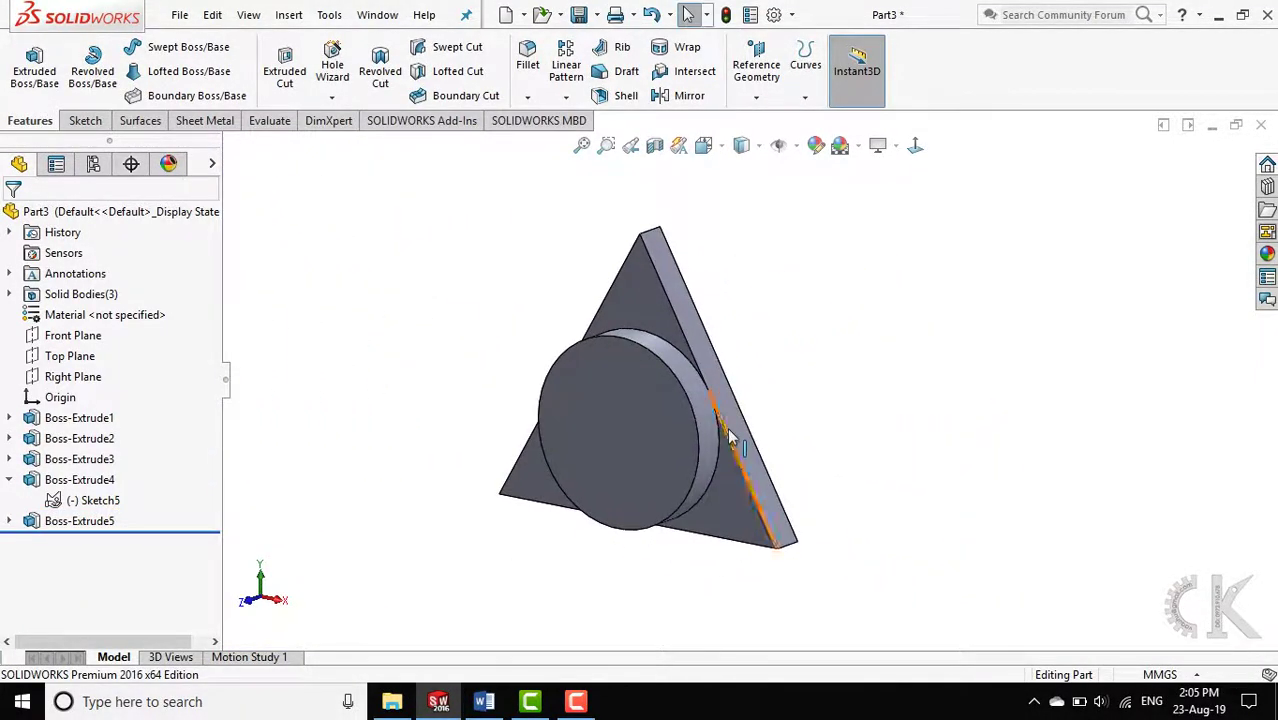
click(484, 702)
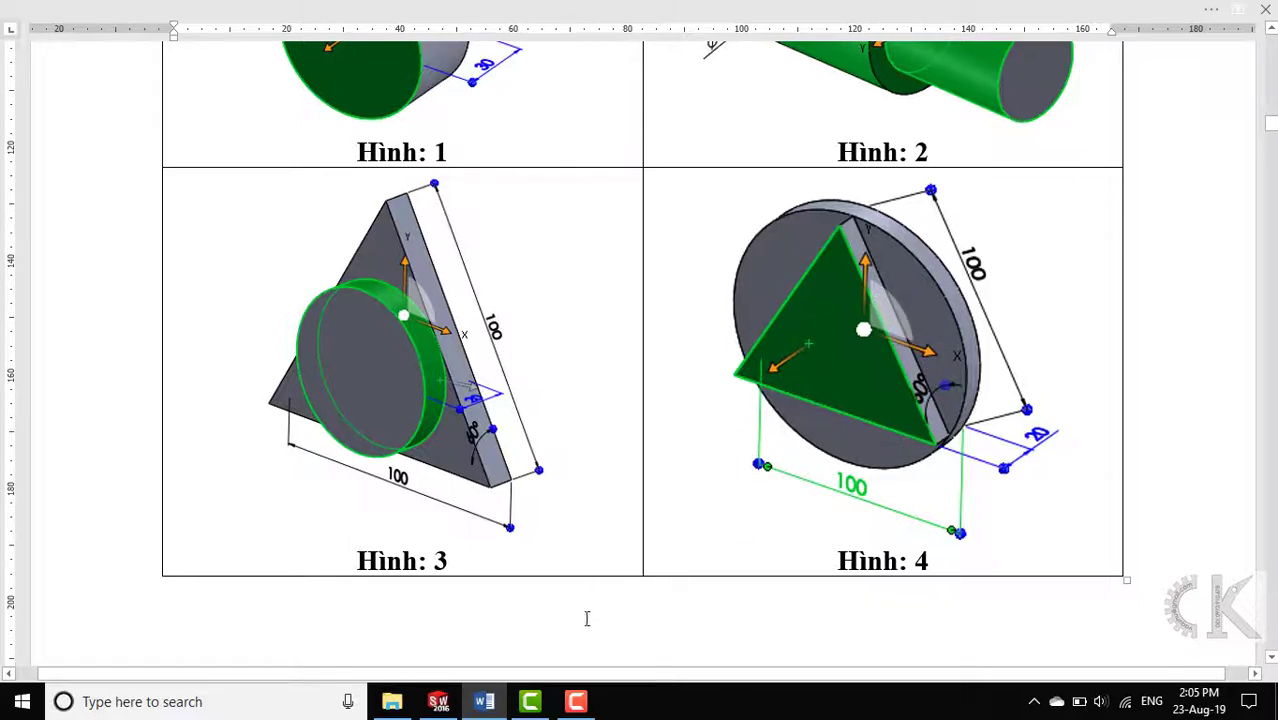
Return to SOLIDWORKS after reviewing figures Hình 3 and Hình 4 in Word
click(438, 701)
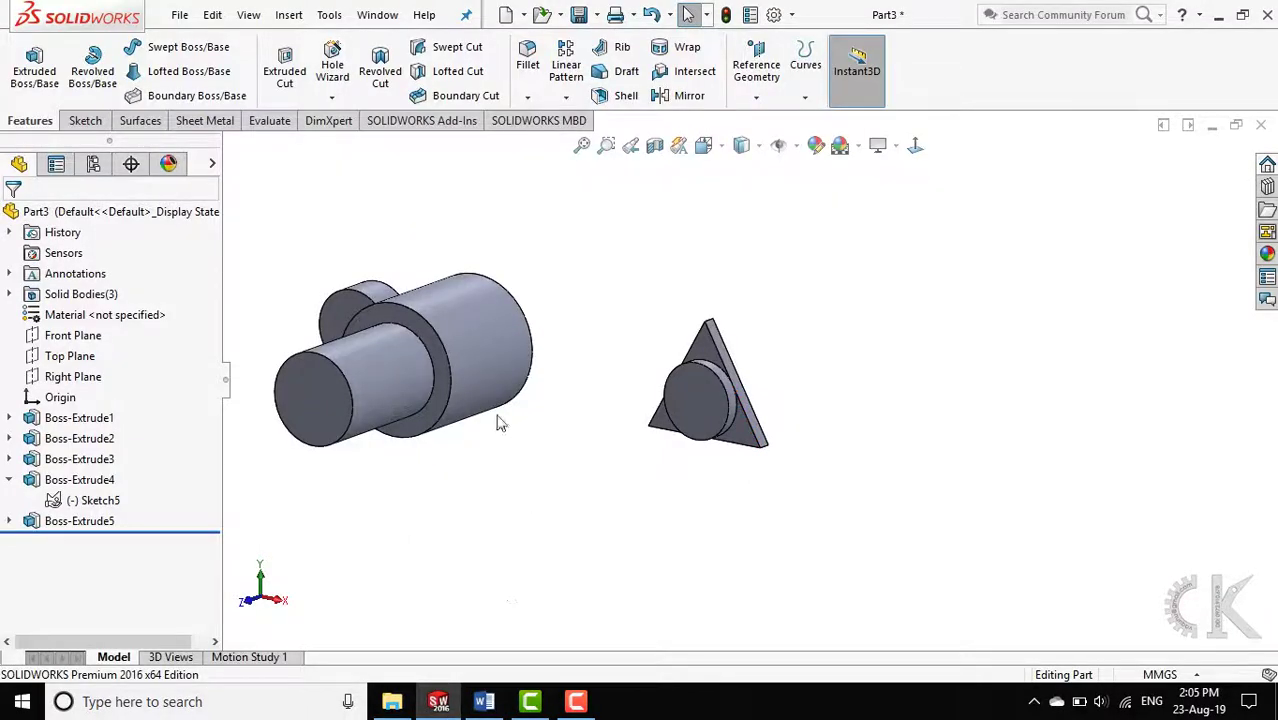
Start a new sketch on Part3's Front Plane
click(82, 121)
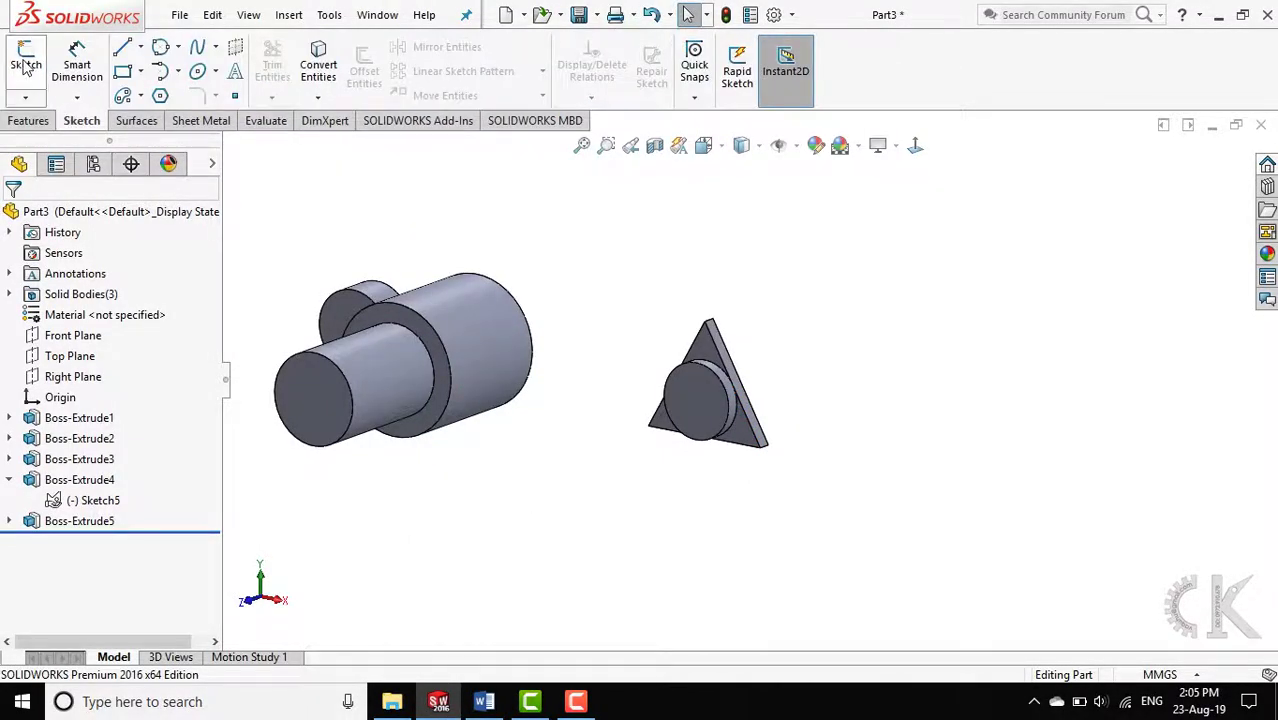
click(26, 62)
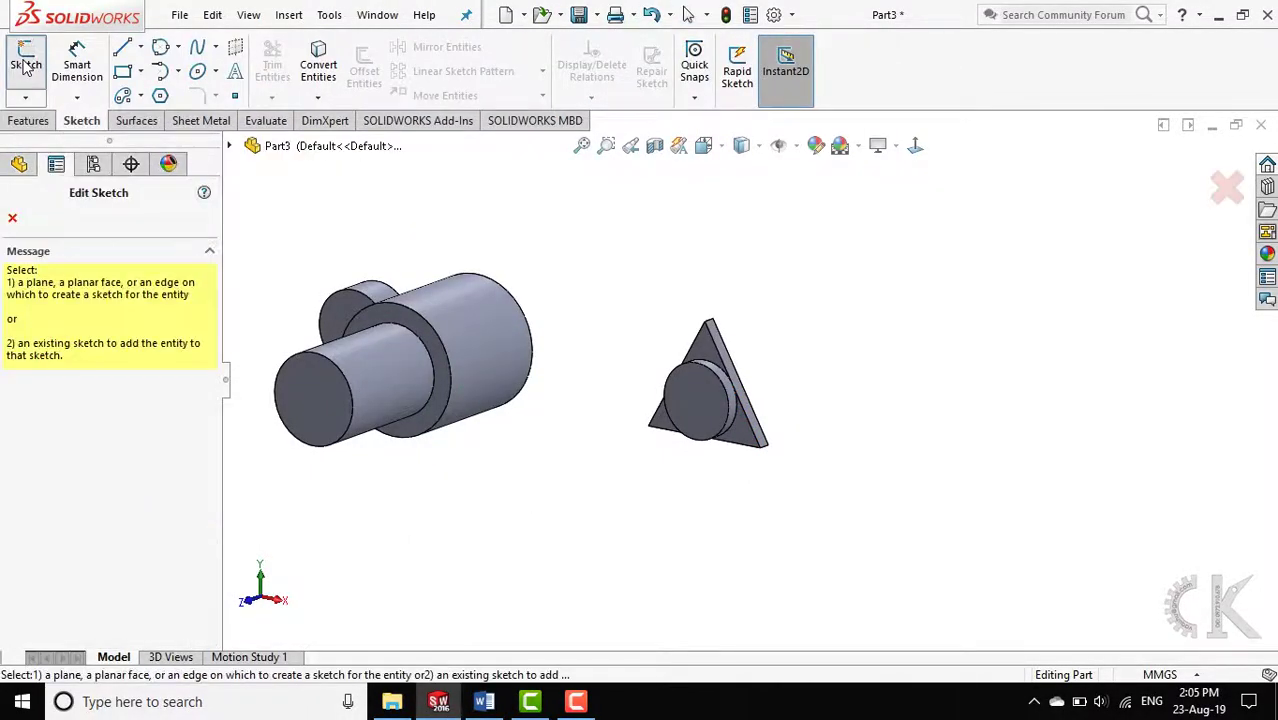
click(231, 150)
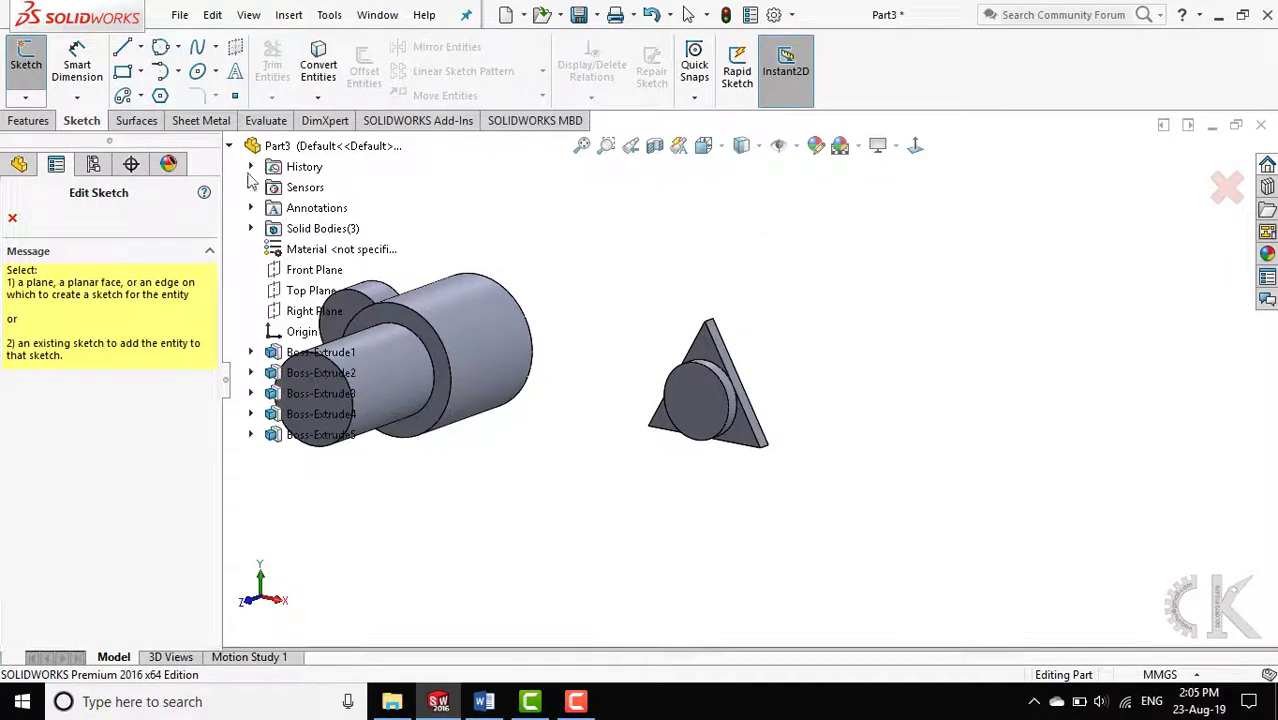
click(300, 267)
click(486, 383)
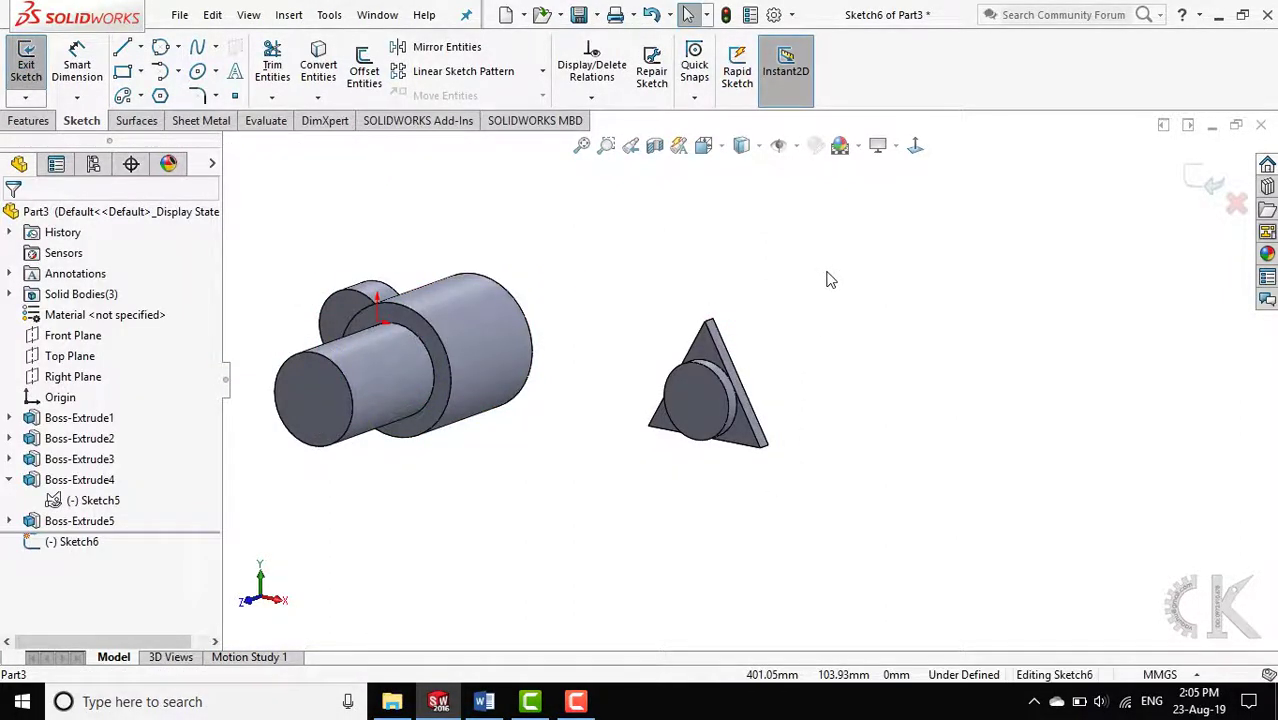
Switch to the Front view and pan to centre the triangular plate
key(space)
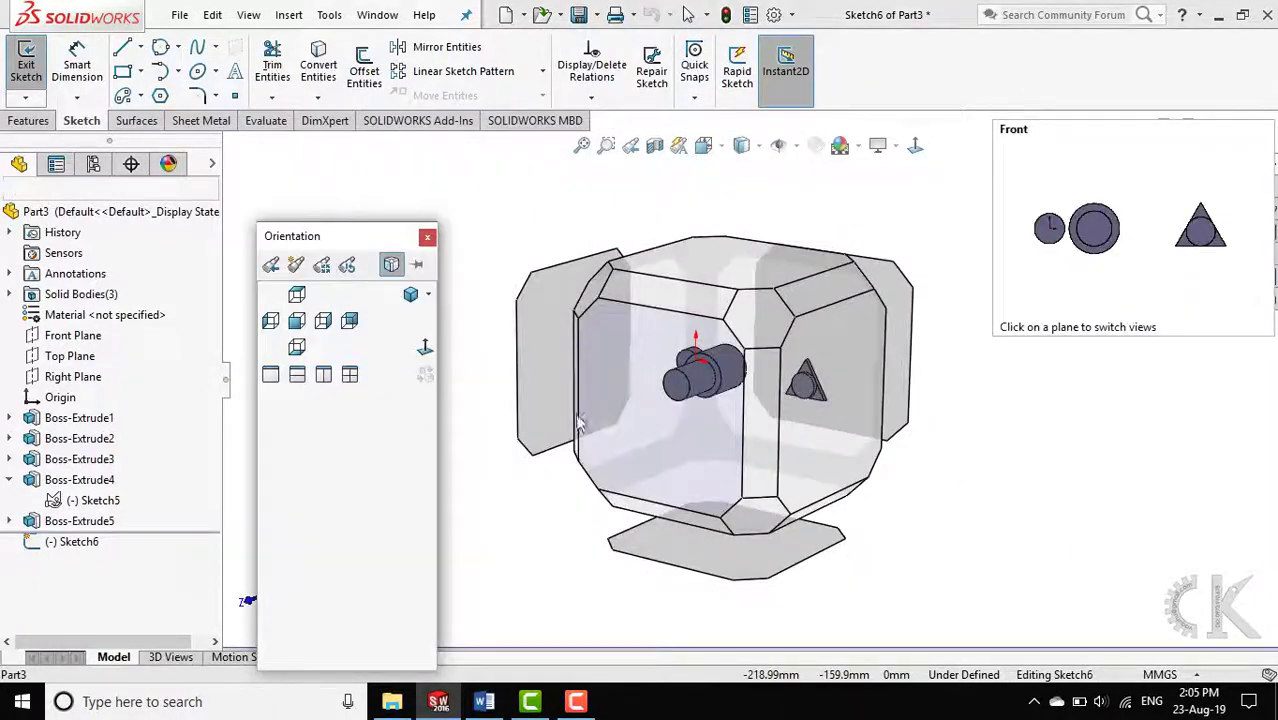
click(428, 350)
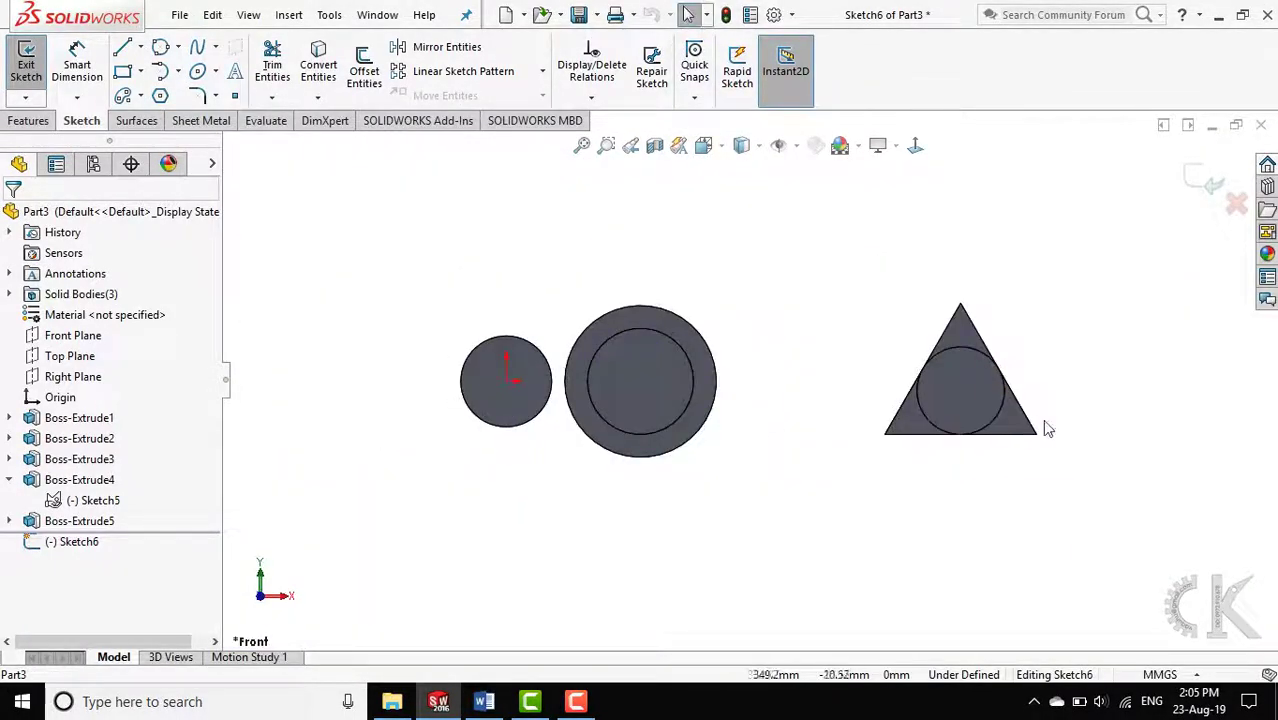
ctrl+middle_drag(1044, 425, 590, 408)
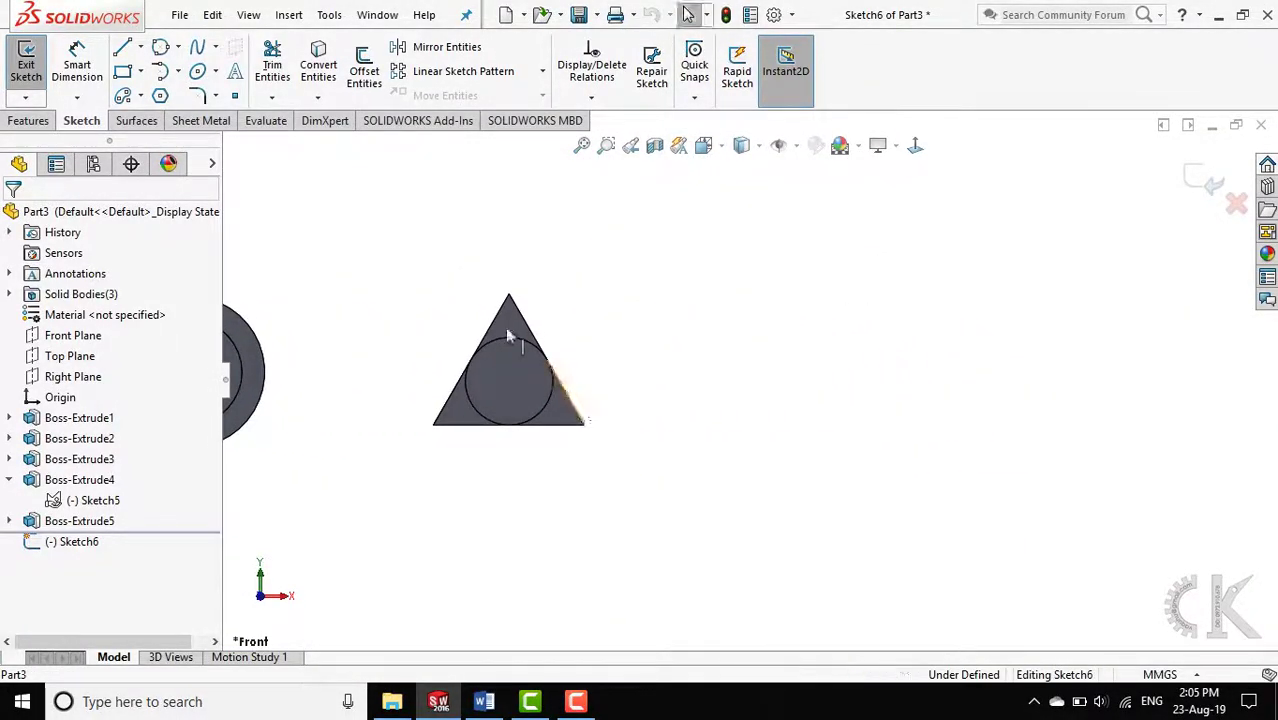
Draw a closed triangle with lines to the right of the triangular plate
click(122, 52)
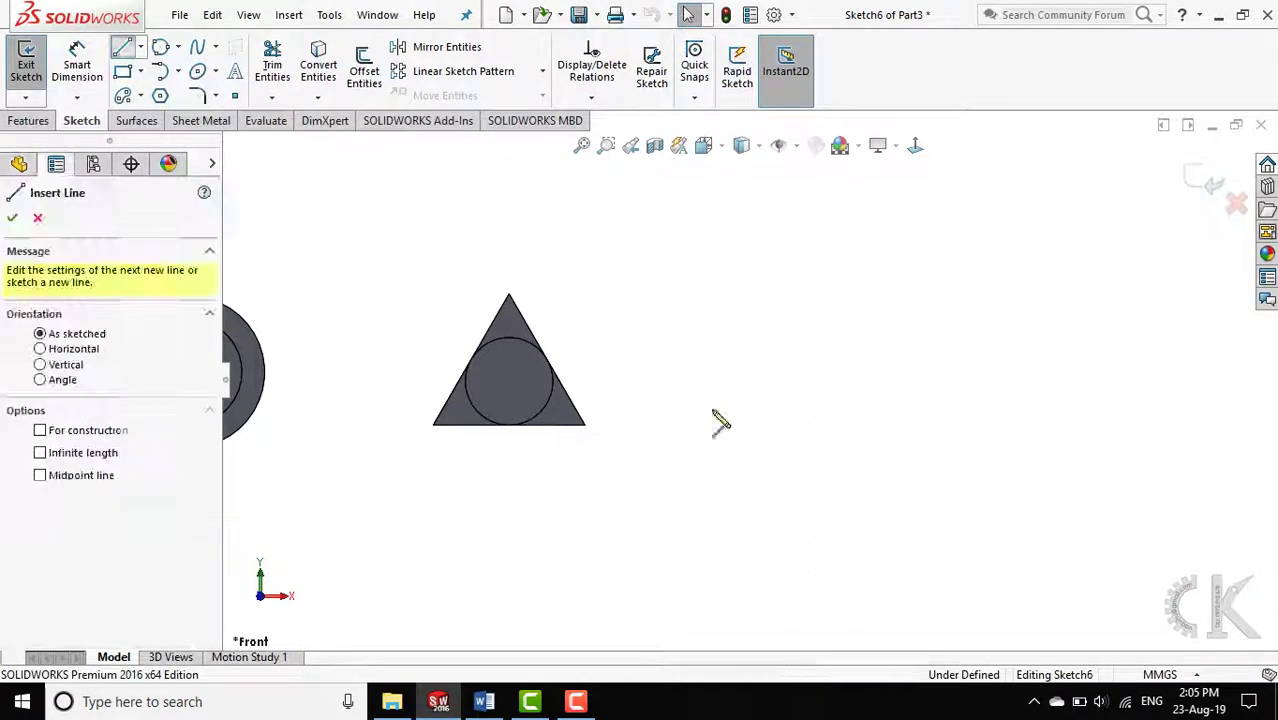
click(690, 422)
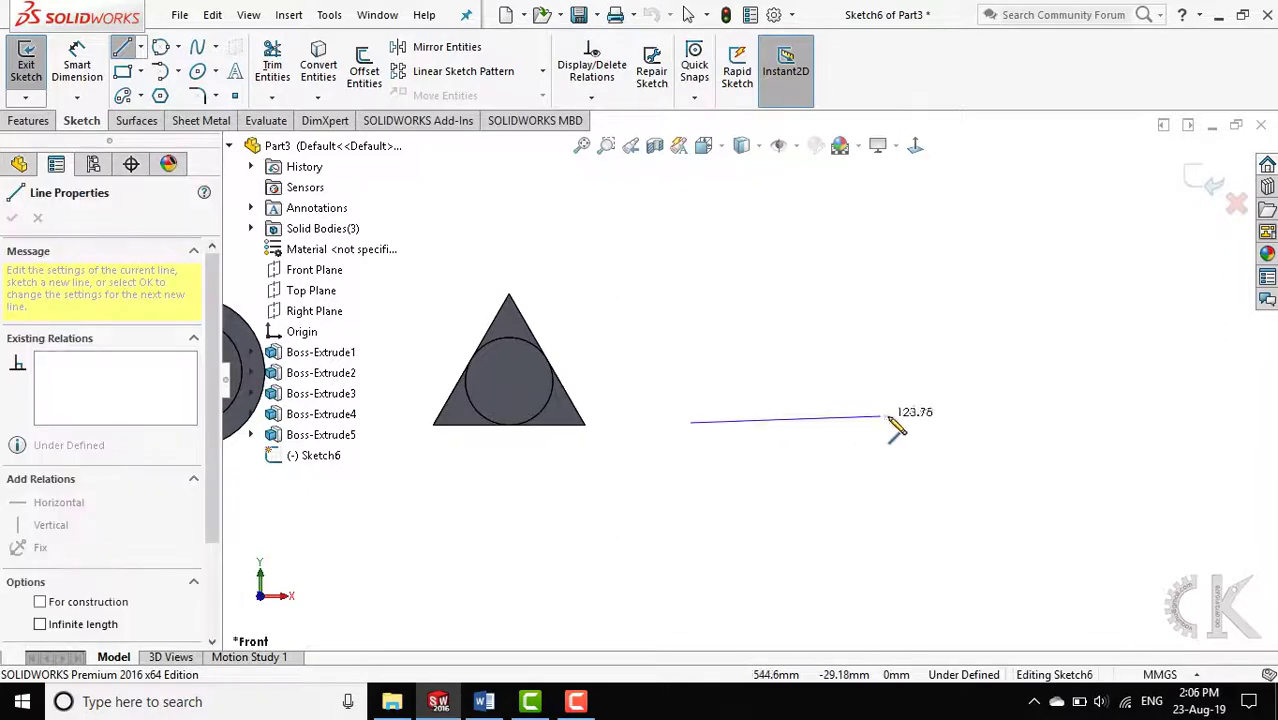
click(940, 422)
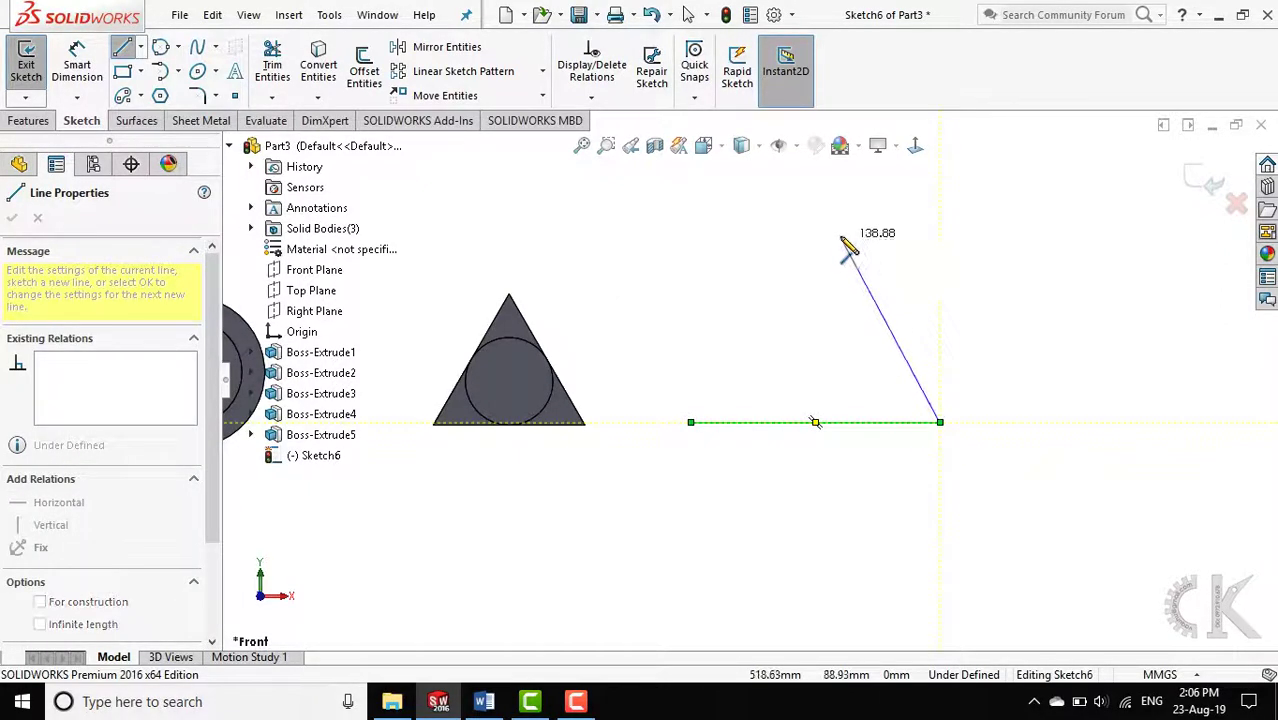
click(832, 226)
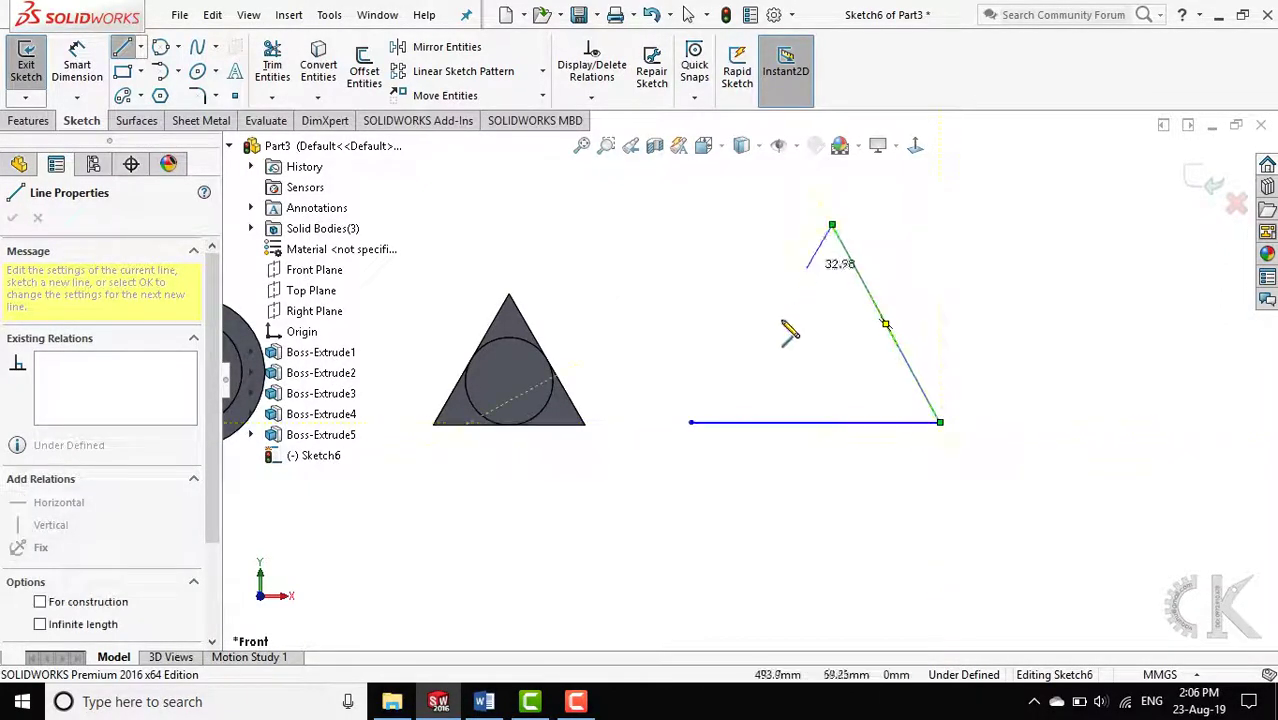
click(691, 422)
Dimension the triangle's base to 100 and its base angle to 60°
right_drag(856, 540, 858, 458)
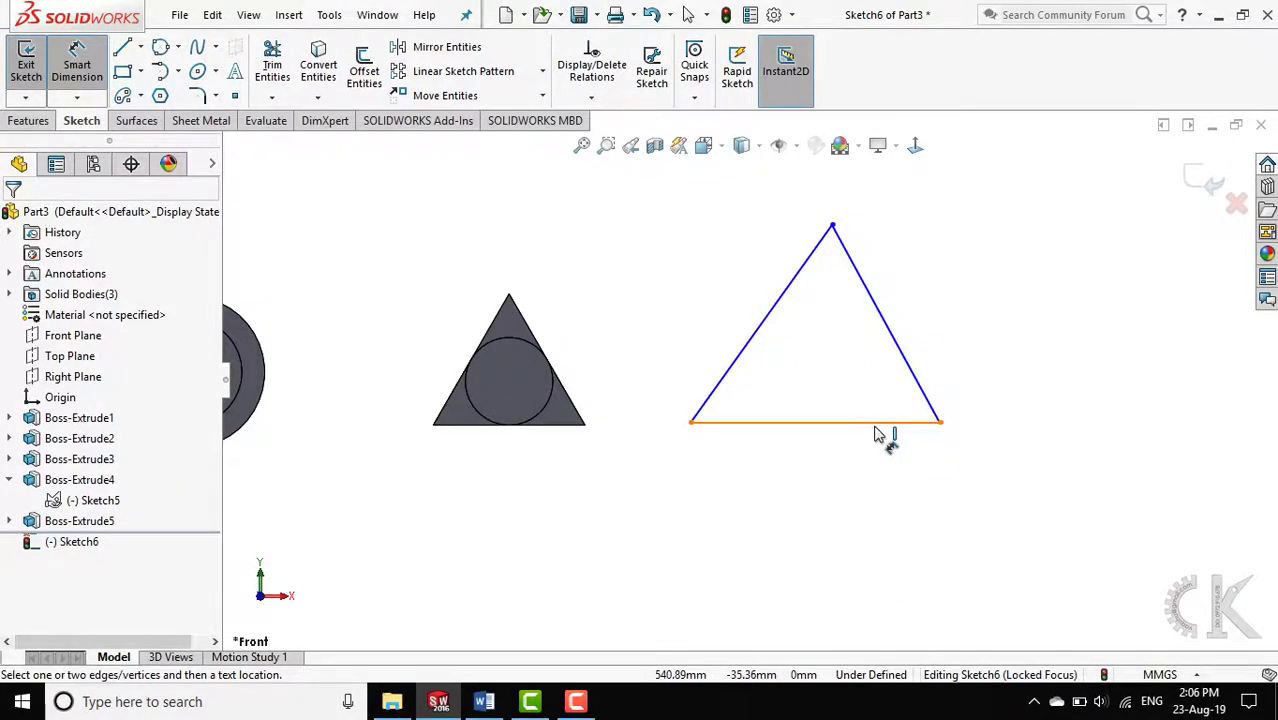
click(876, 433)
click(830, 505)
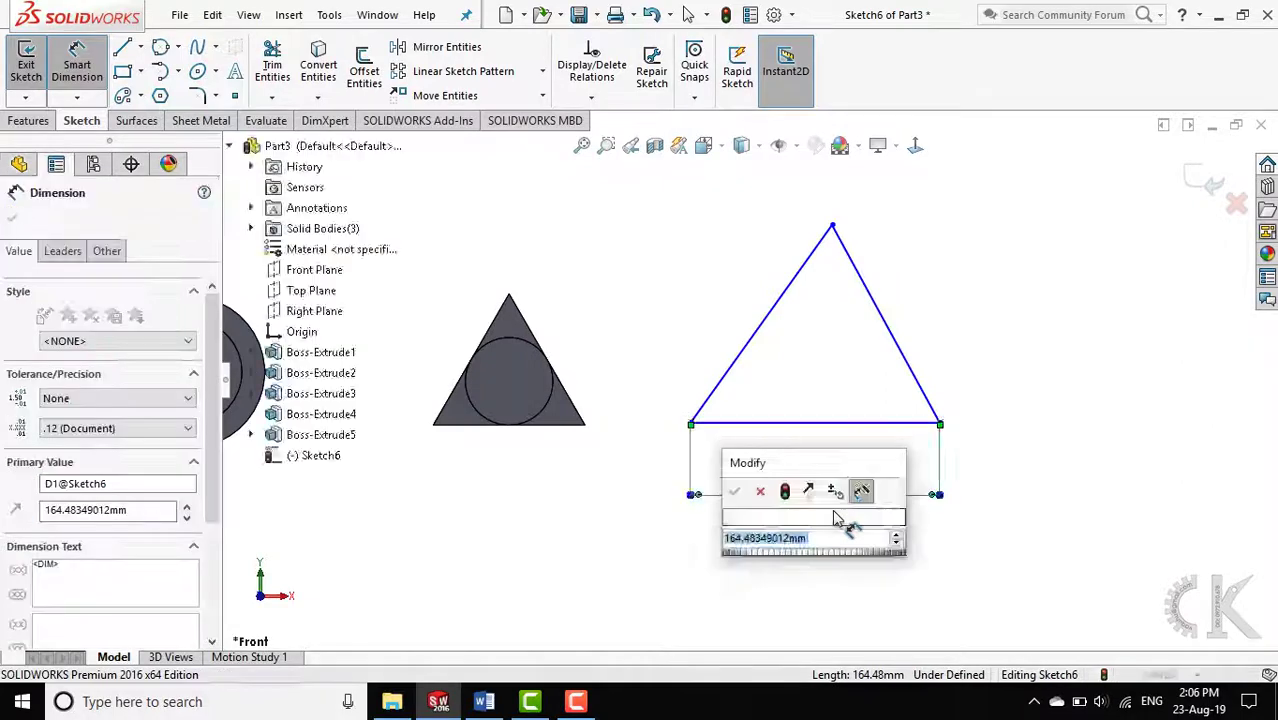
text(100)
key(Return)
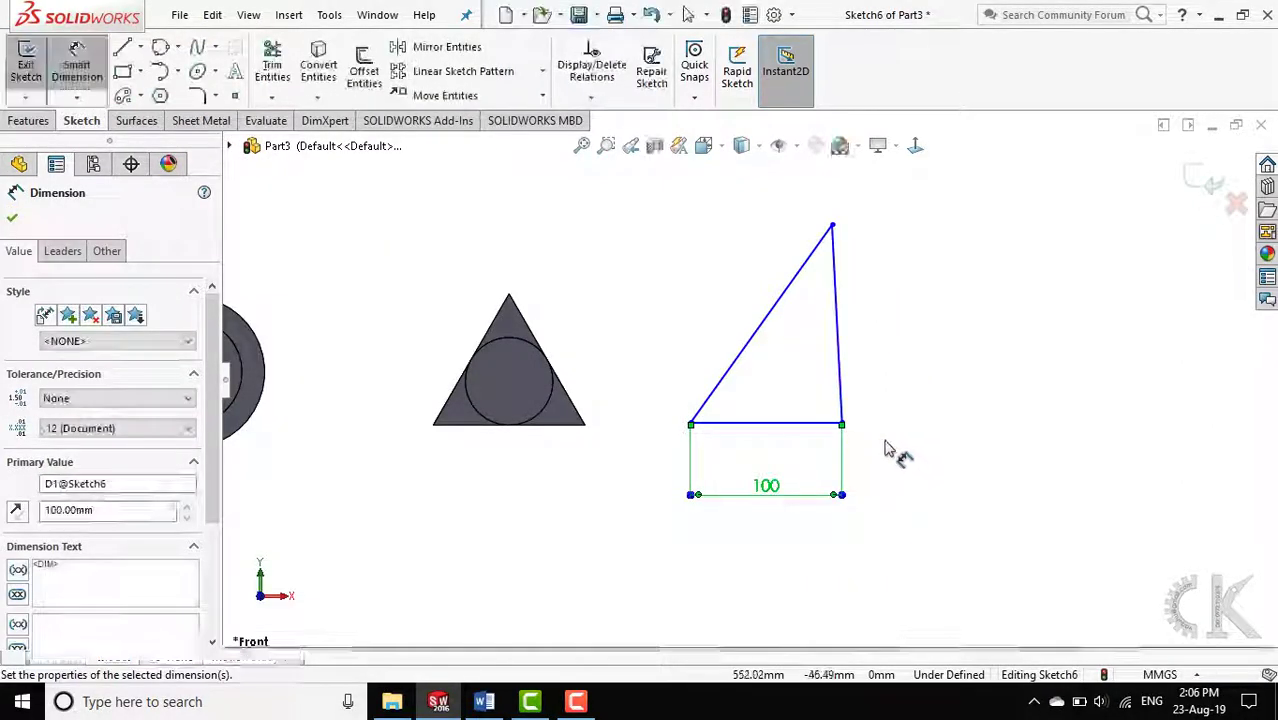
click(820, 426)
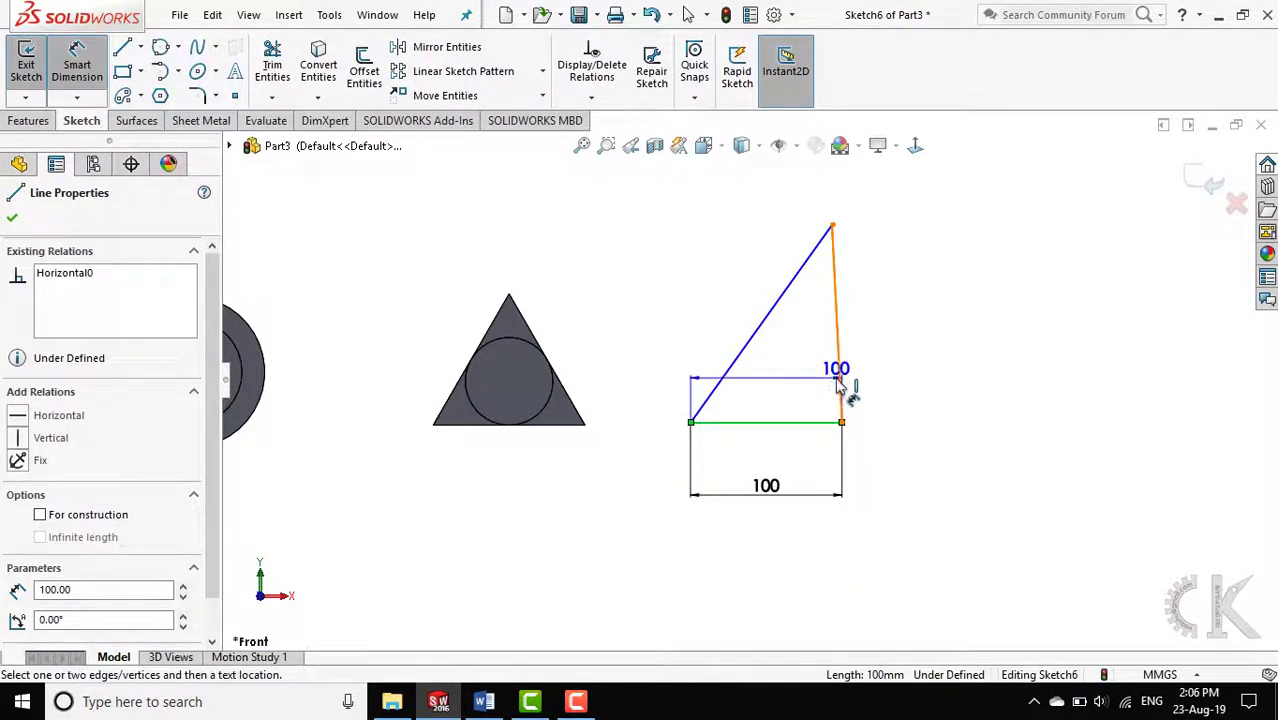
click(840, 400)
click(820, 395)
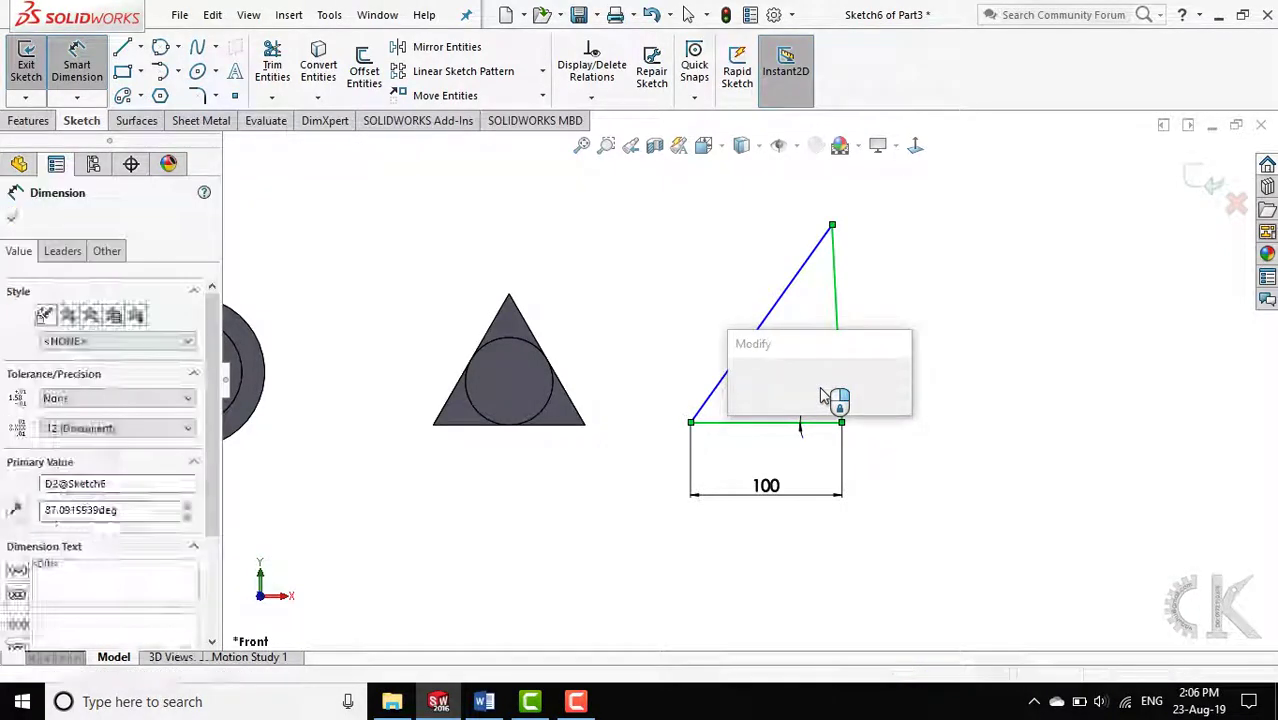
text(60)
key(Return)
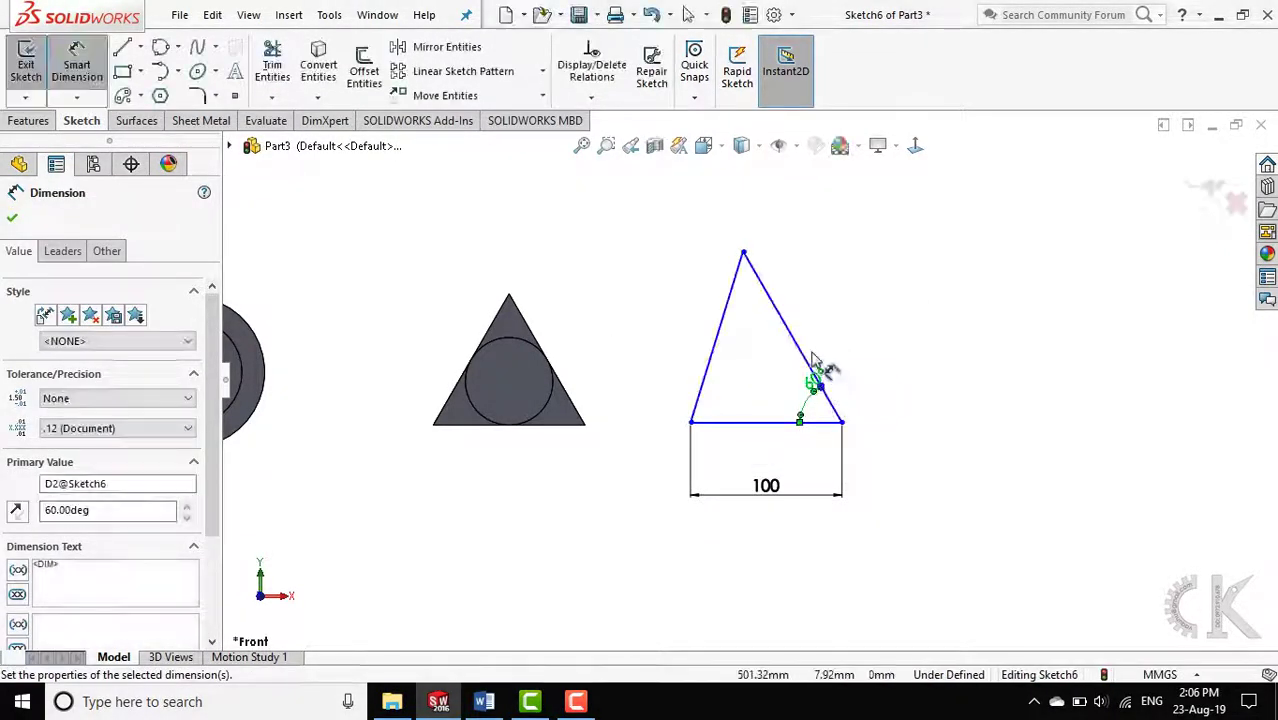
Dimension the triangle's right edge to 100
scroll(810, 380, down, 1)
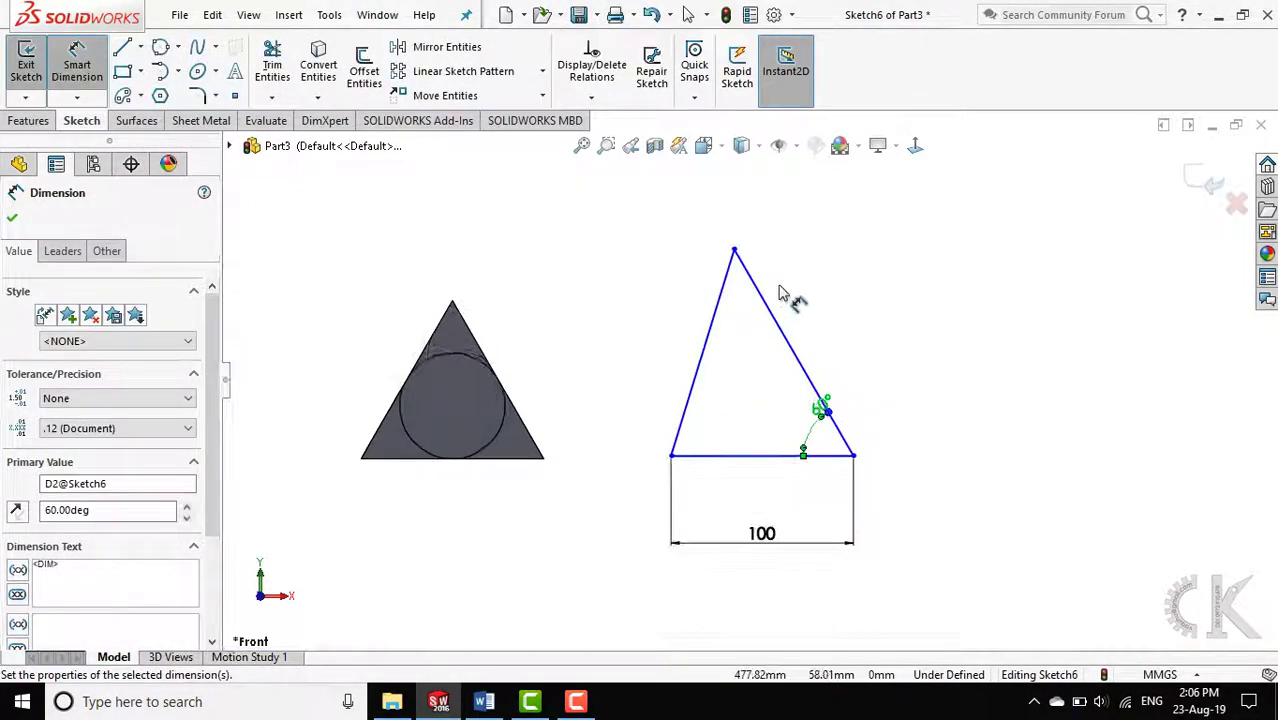
click(800, 355)
click(815, 358)
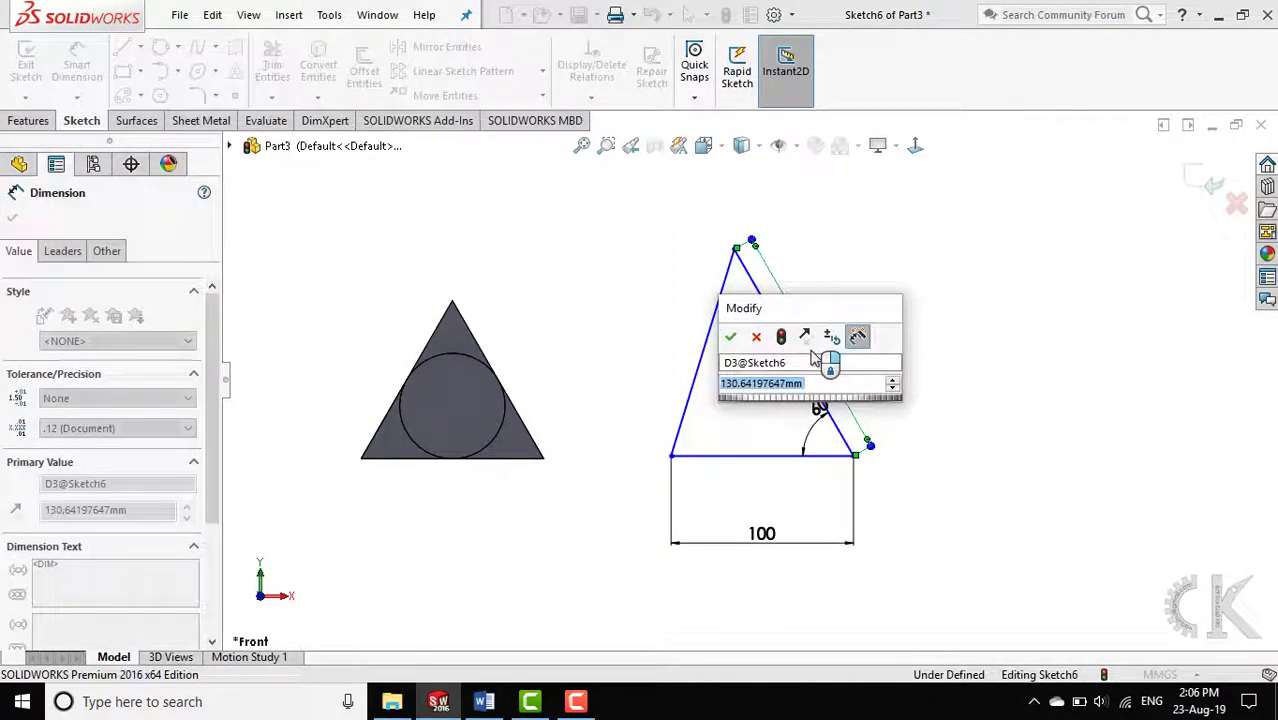
text(100)
key(Return)
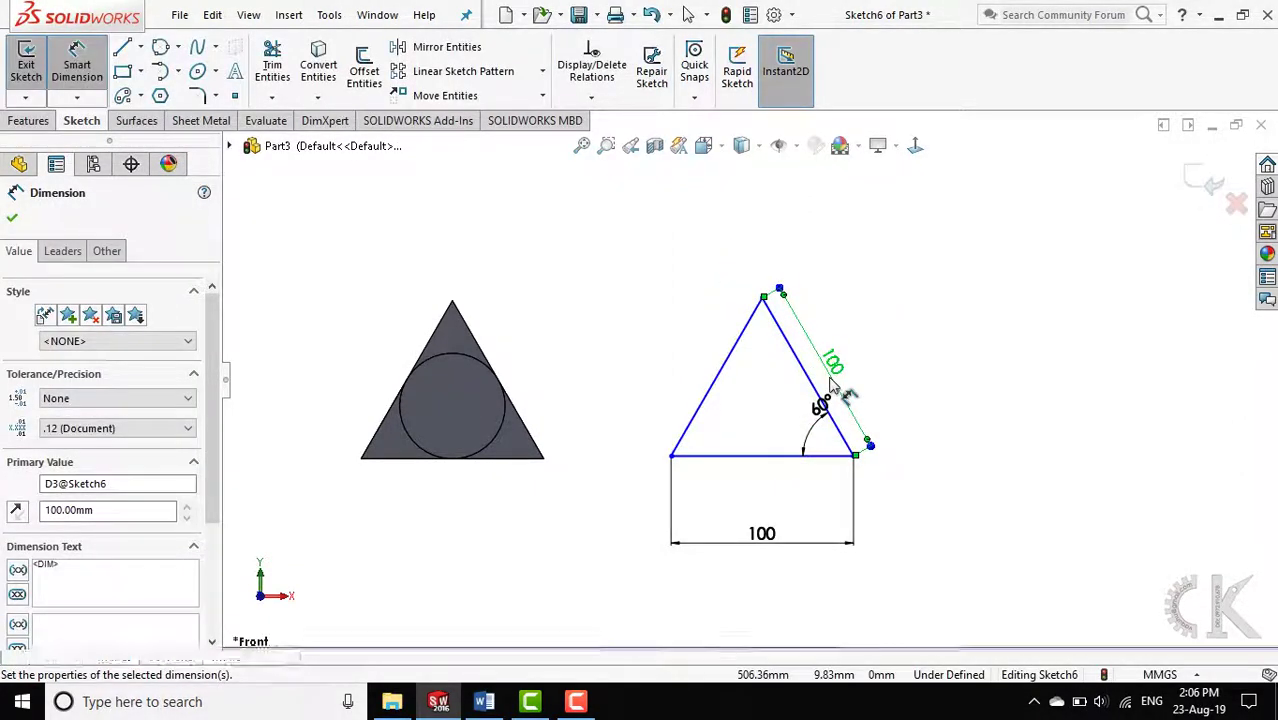
scroll(850, 385, down, 1)
scroll(862, 383, down, 1)
scroll(862, 383, up, 1)
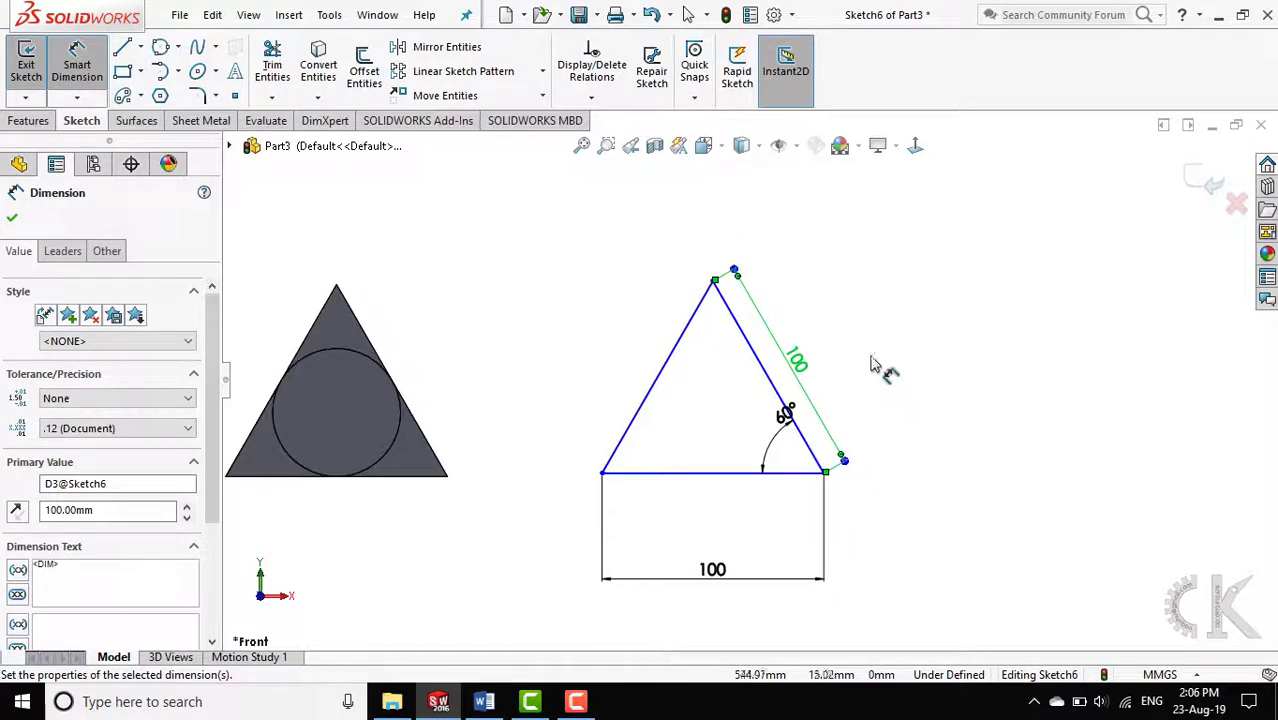
Try a first three-point circle through the triangle's corners
click(179, 50)
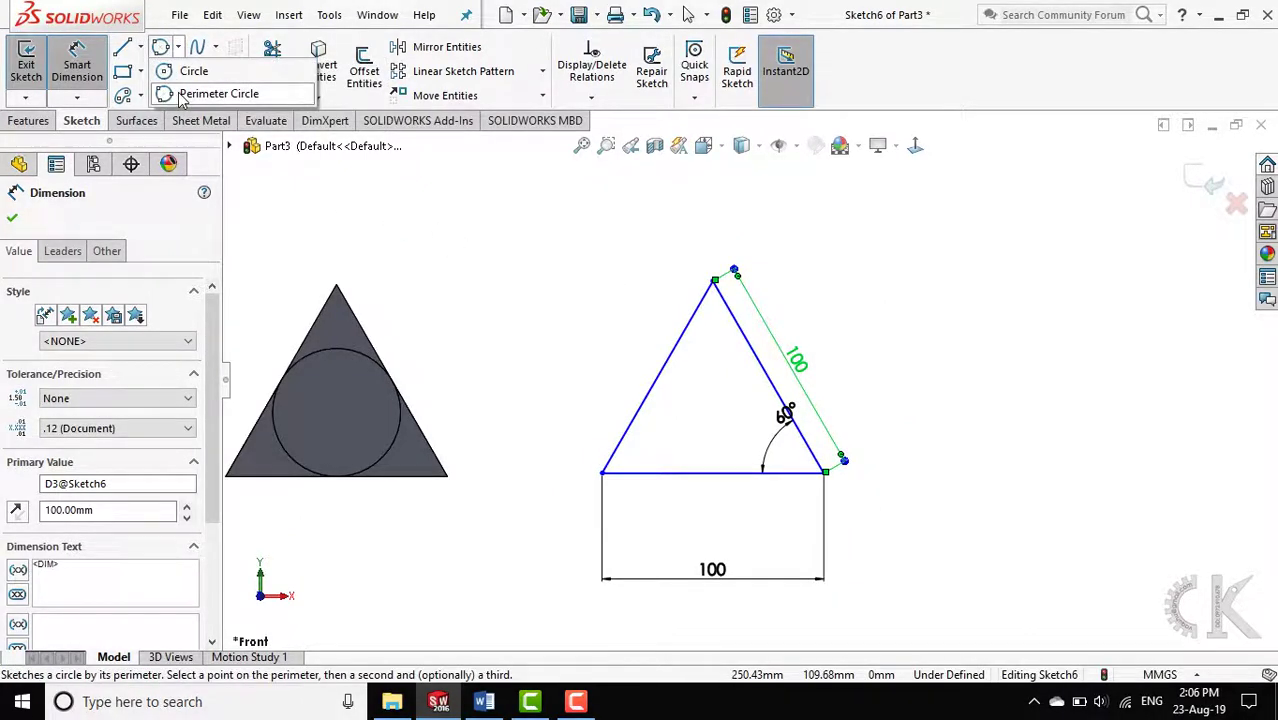
click(200, 94)
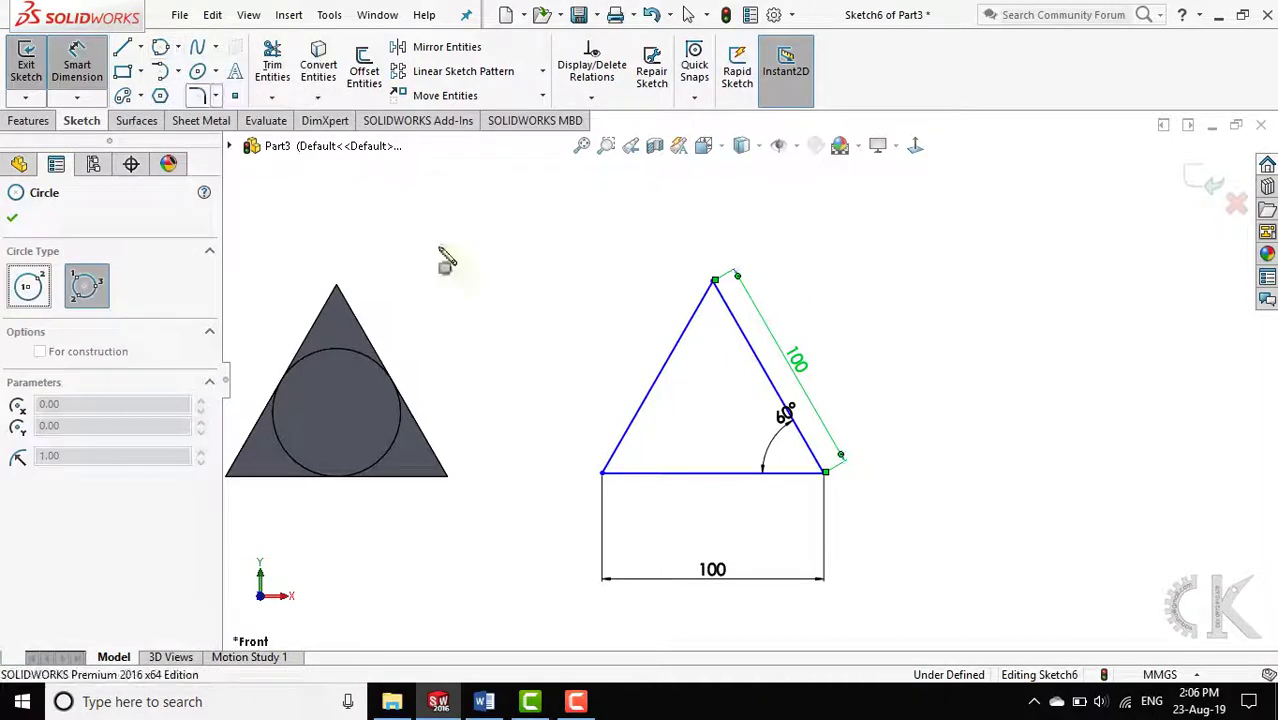
click(603, 473)
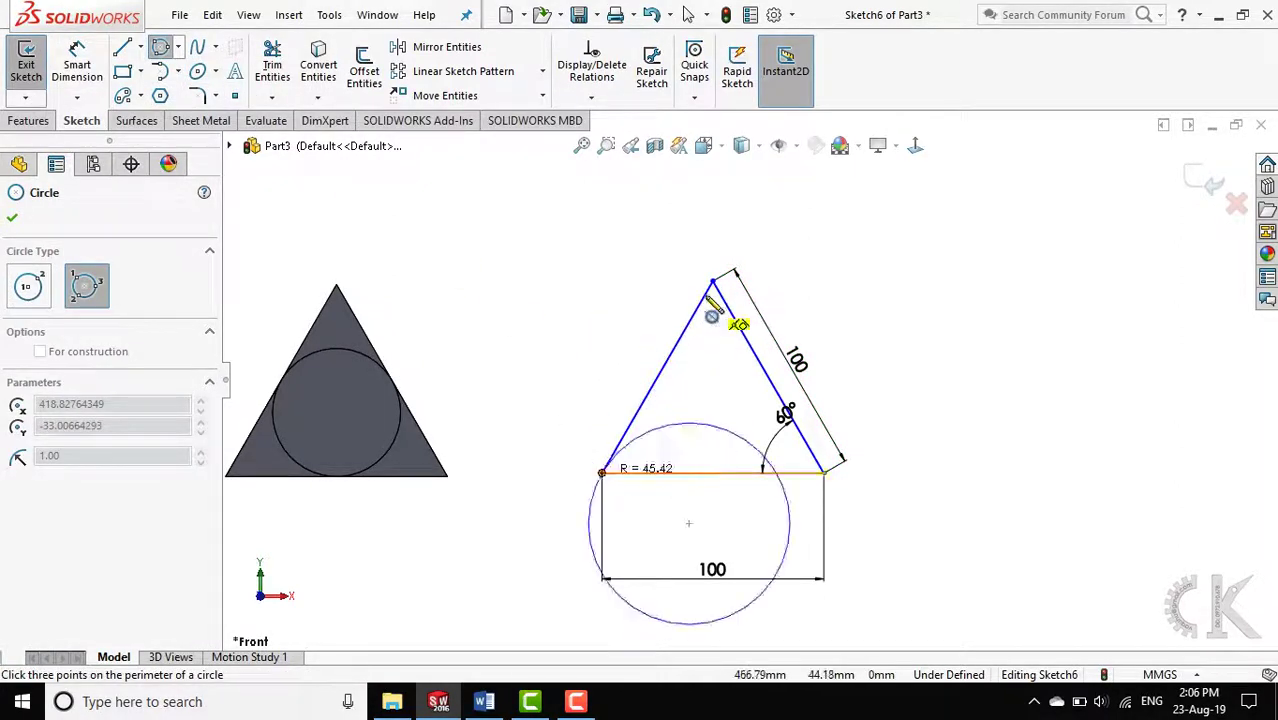
click(718, 282)
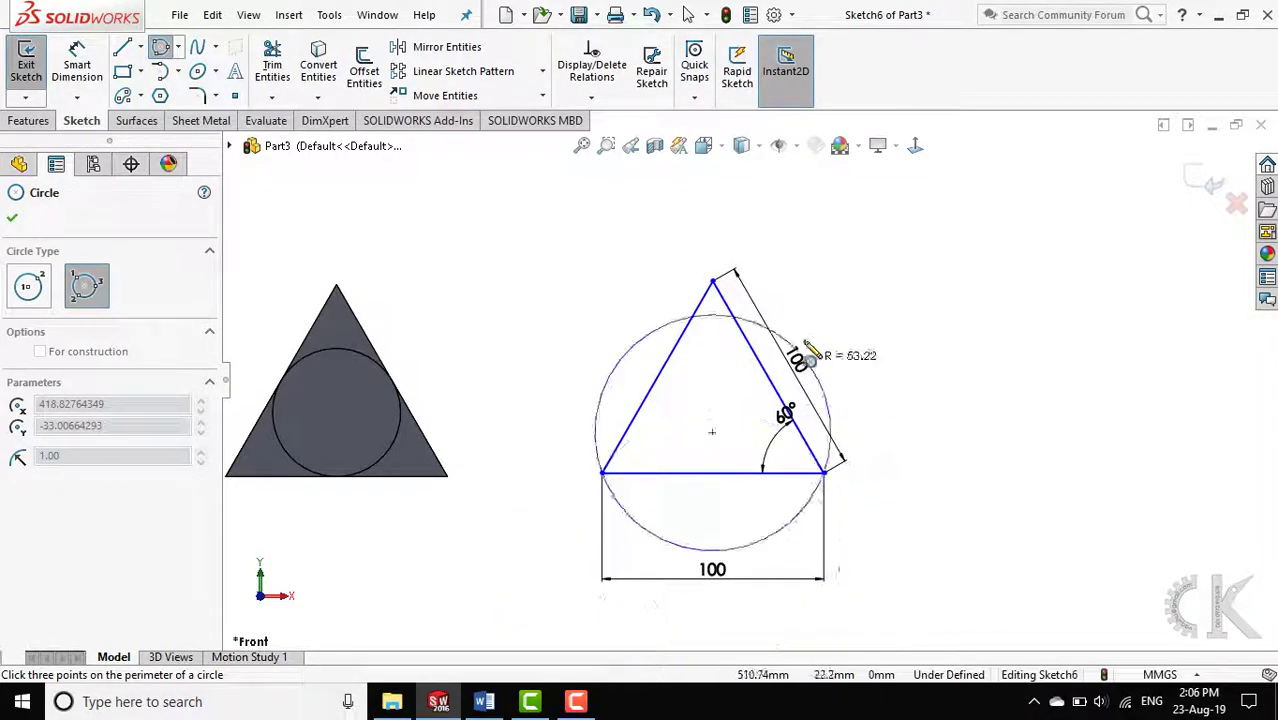
click(713, 281)
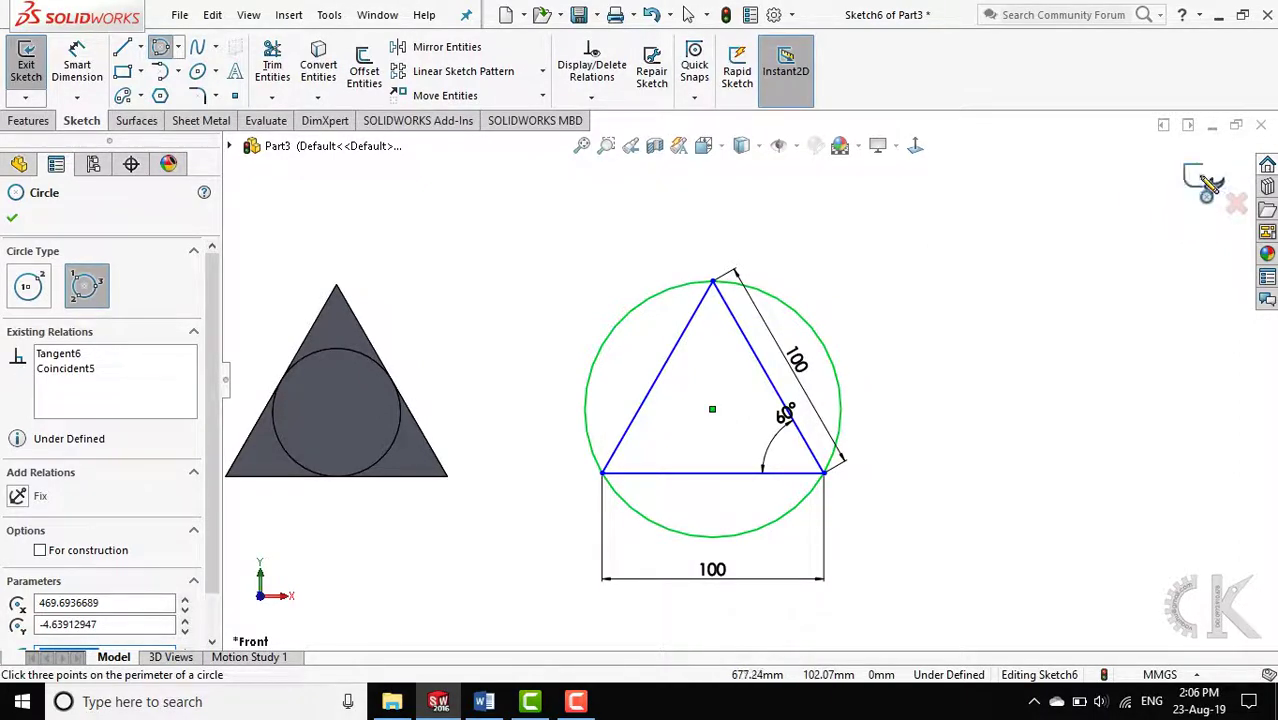
click(1203, 182)
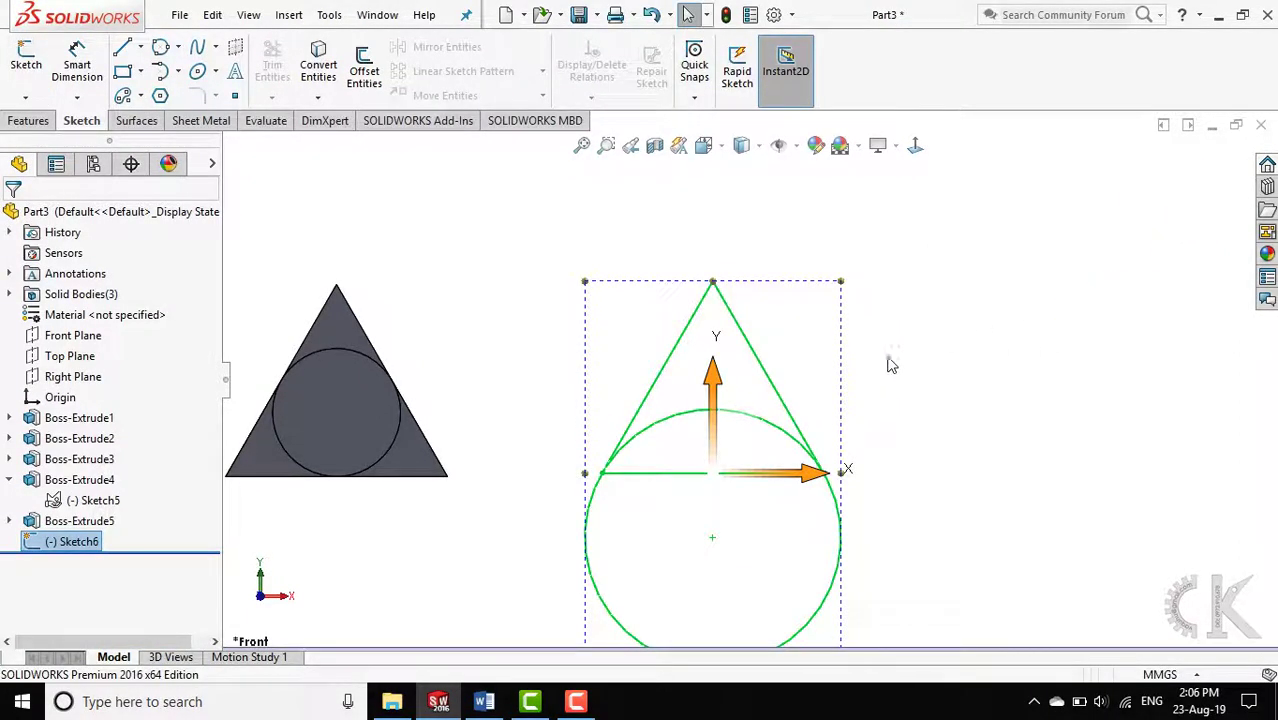
scroll(890, 364, up, 3)
scroll(852, 495, up, 2)
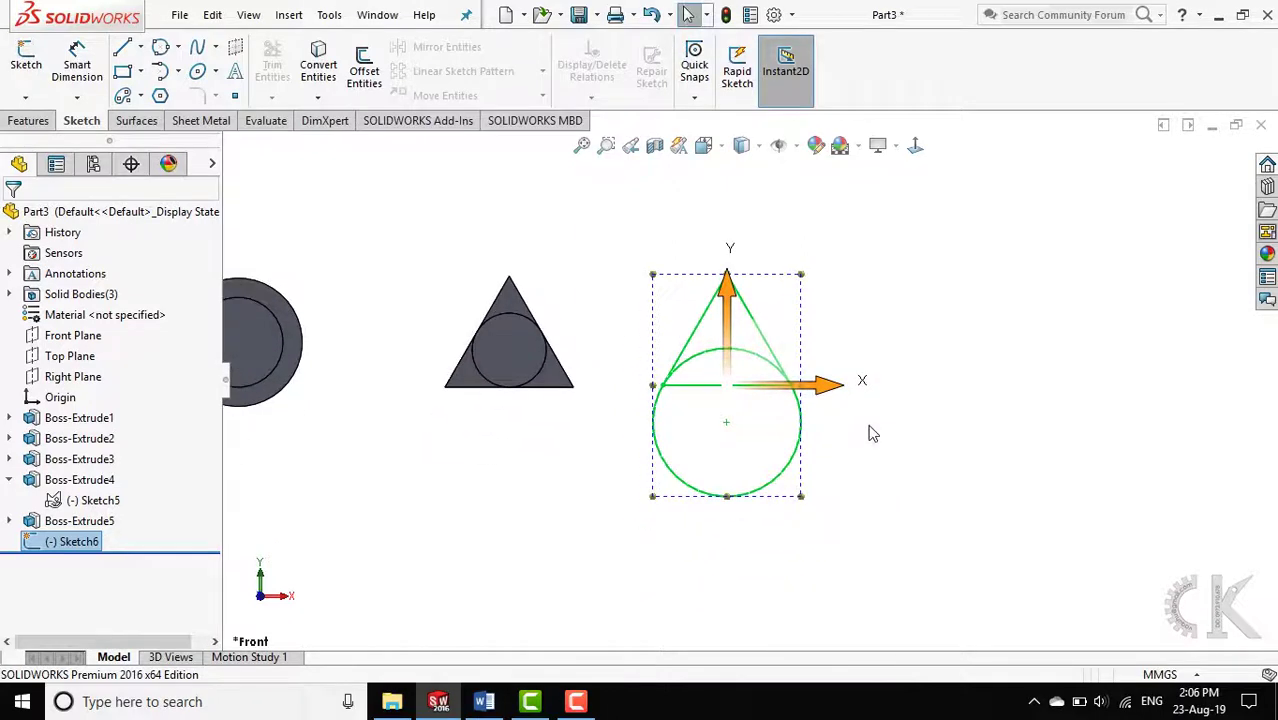
scroll(870, 433, up, 1)
scroll(822, 434, up, 1)
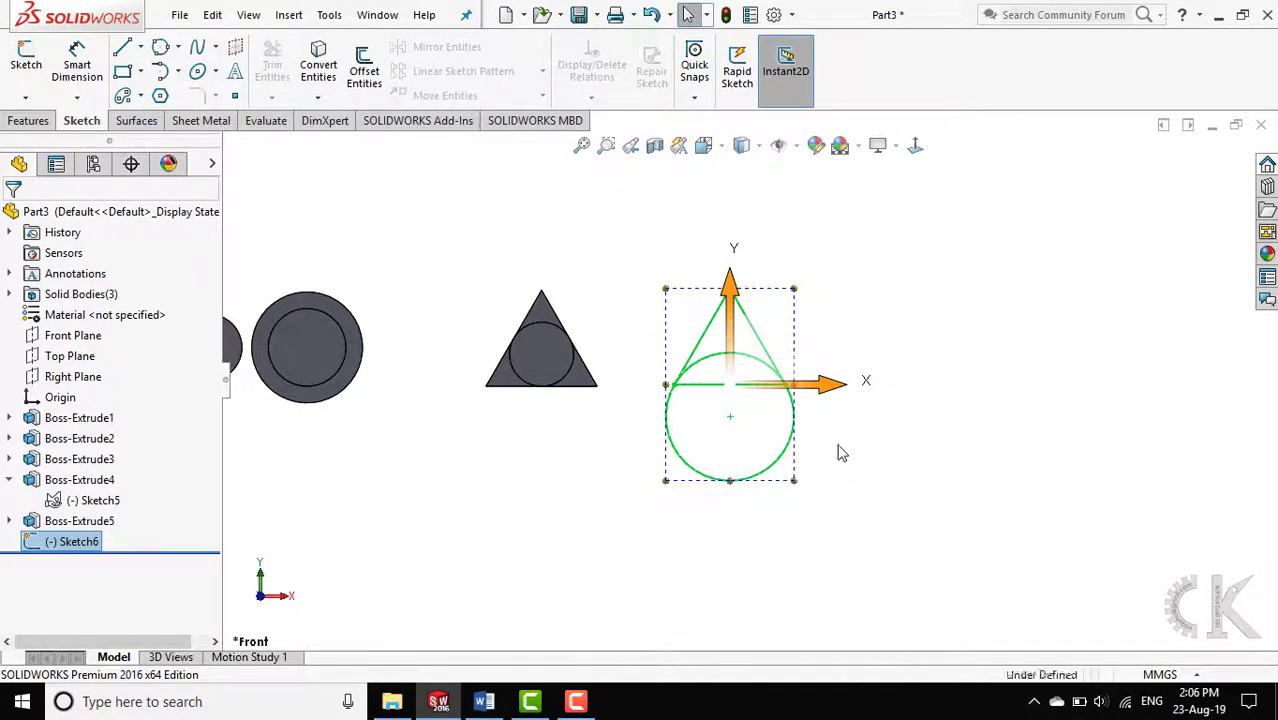
Redraw the three-point circle (R 57.74) through all three triangle corners and exit Sketch6
click(836, 450)
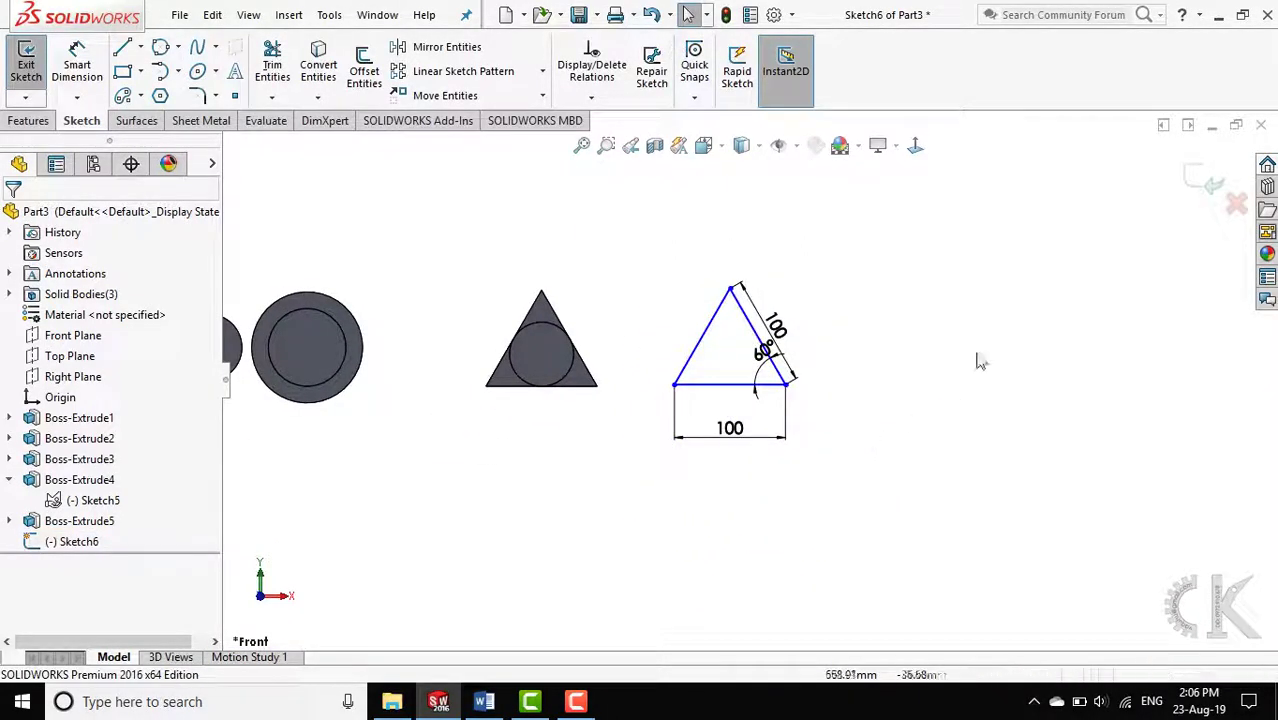
scroll(856, 356, down, 1)
scroll(852, 365, down, 1)
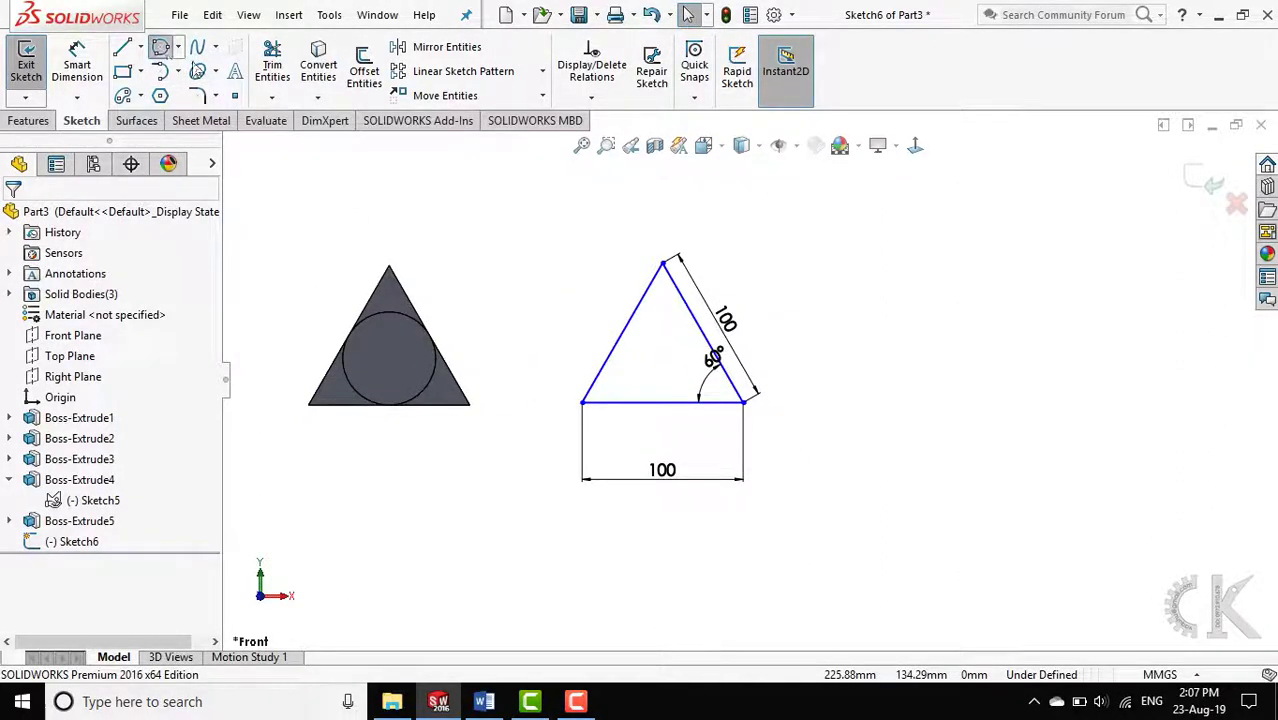
click(160, 47)
click(582, 402)
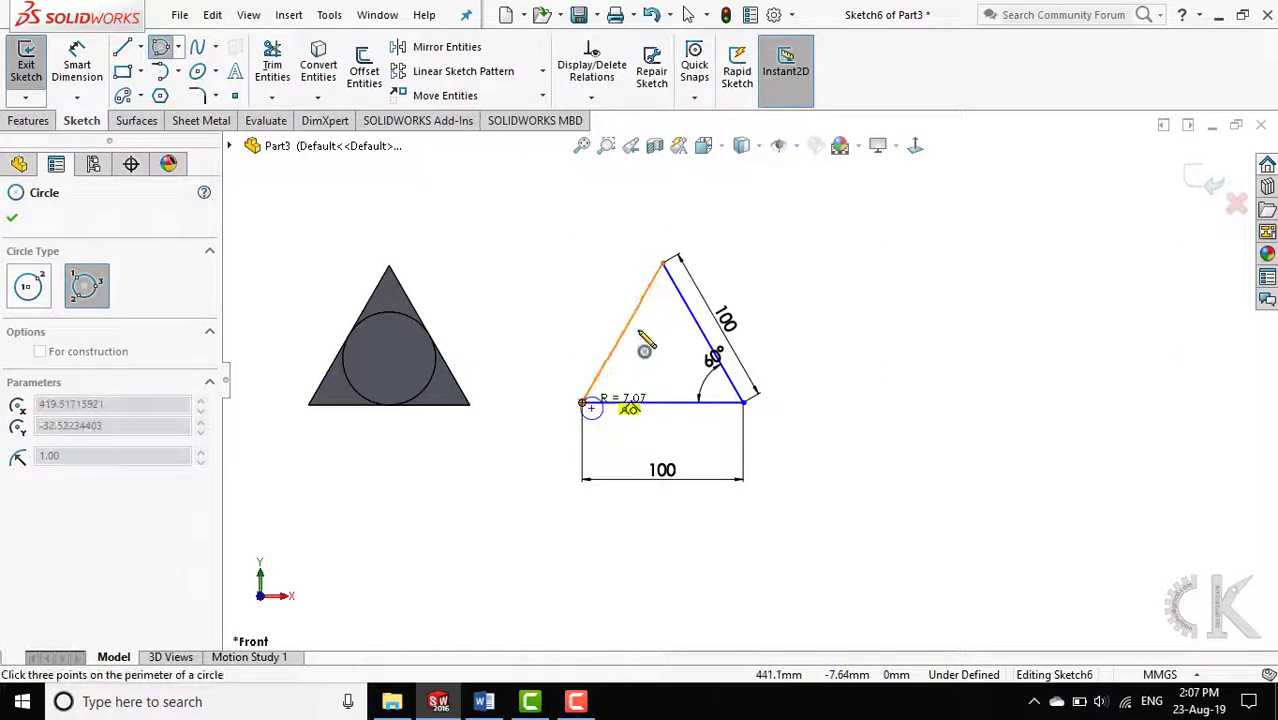
click(663, 263)
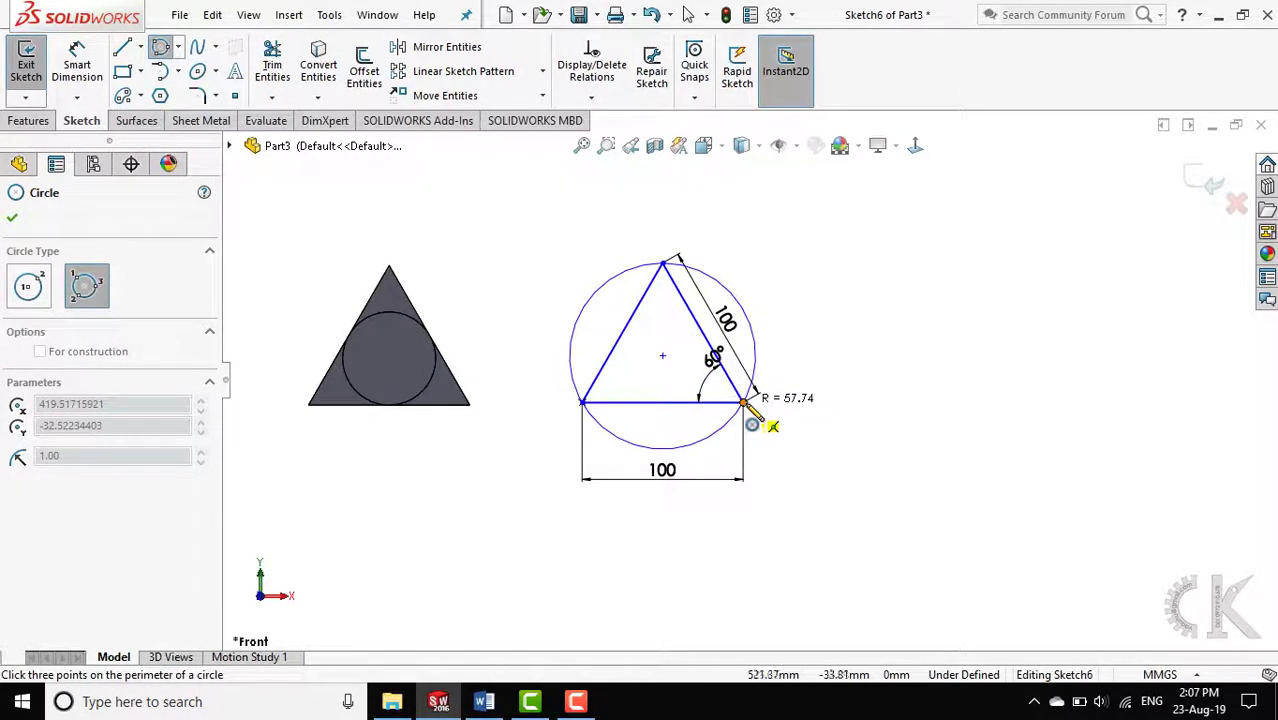
click(745, 404)
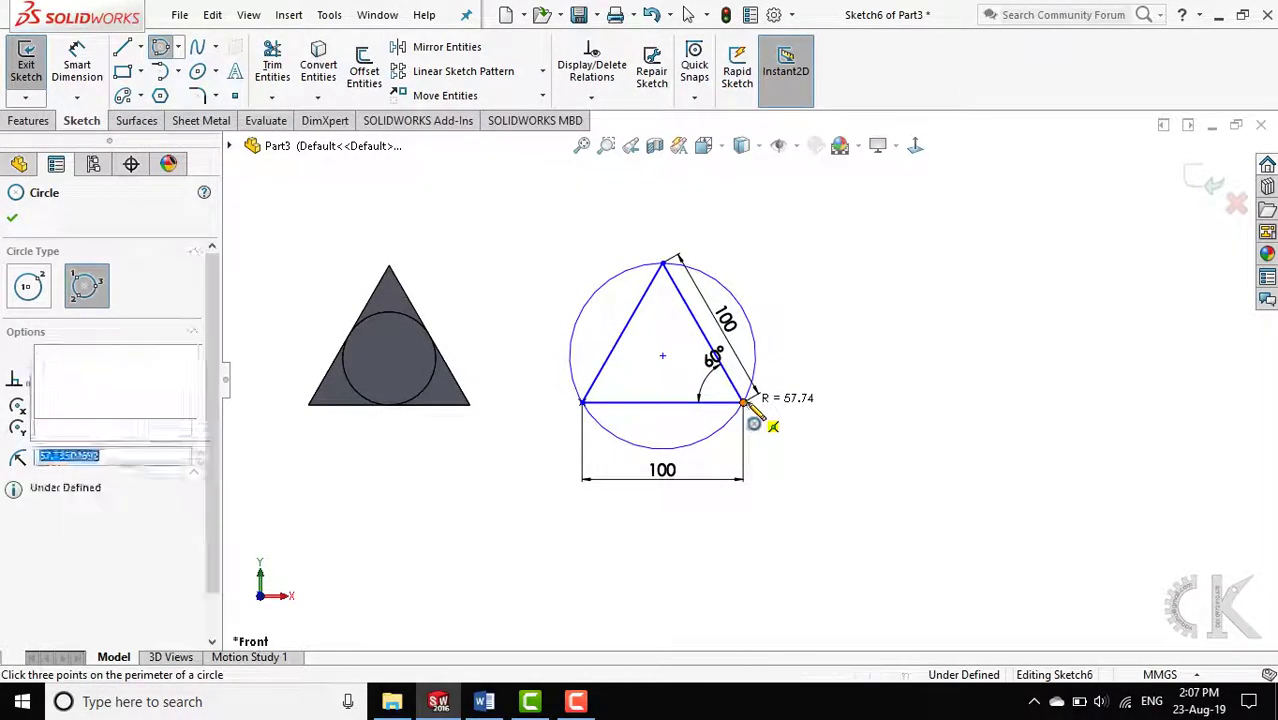
click(14, 218)
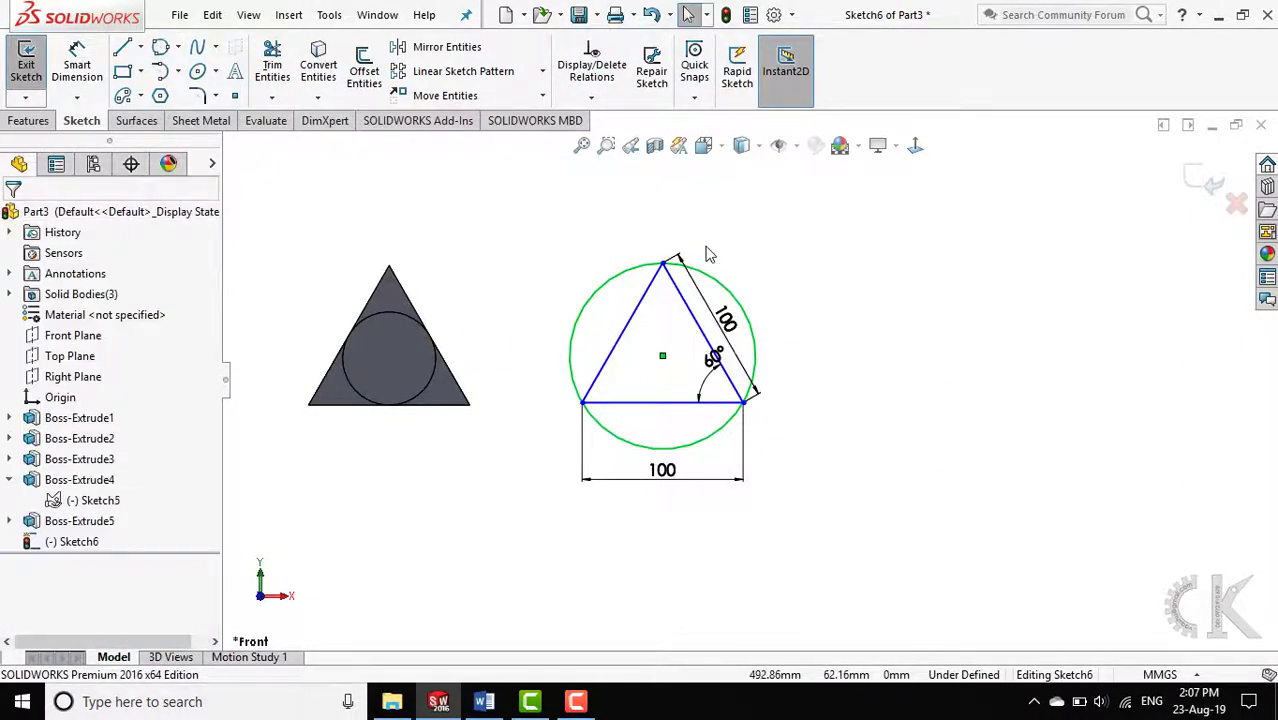
click(1208, 183)
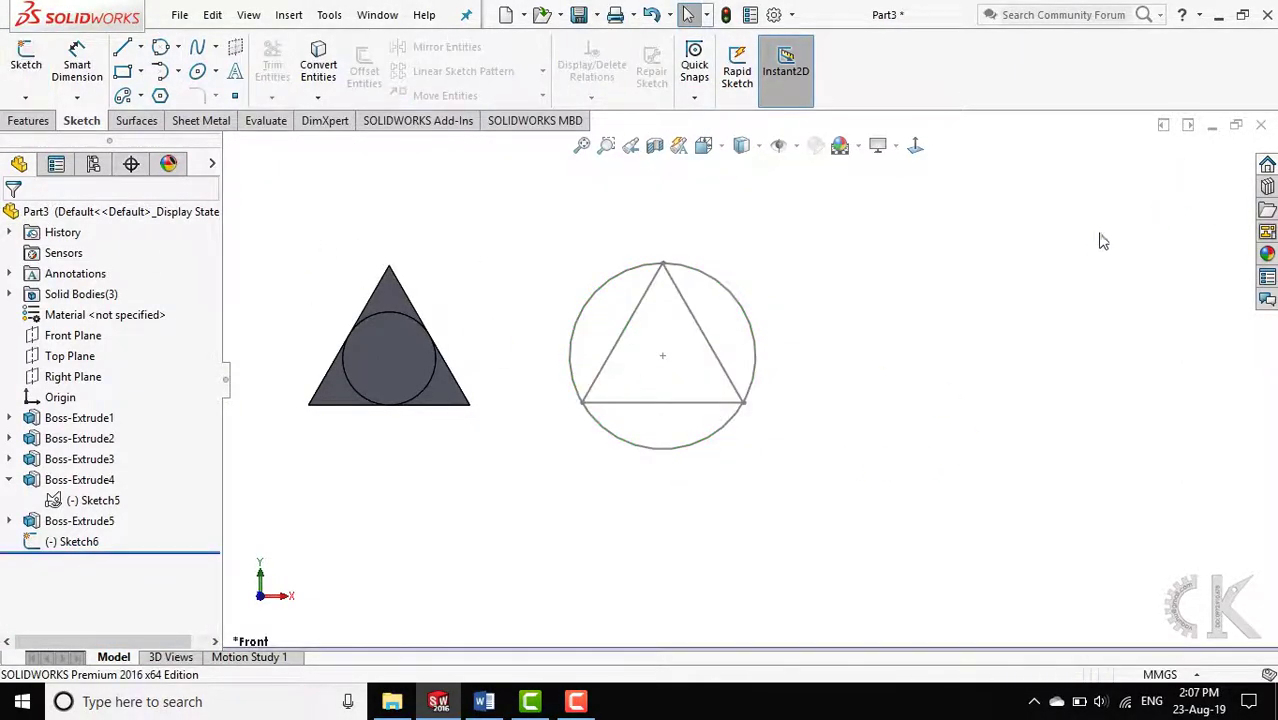
Boss-extrude Sketch6's three regions between circle and triangle to 10 mm depth
click(28, 120)
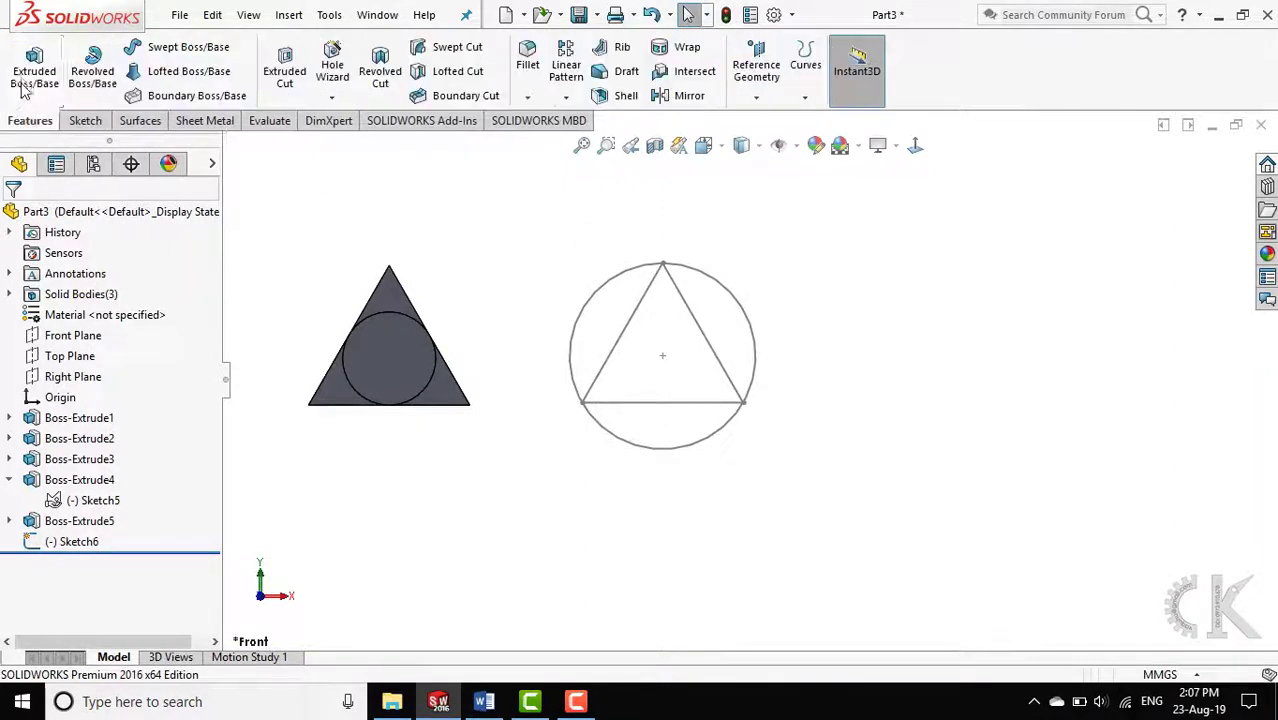
click(25, 86)
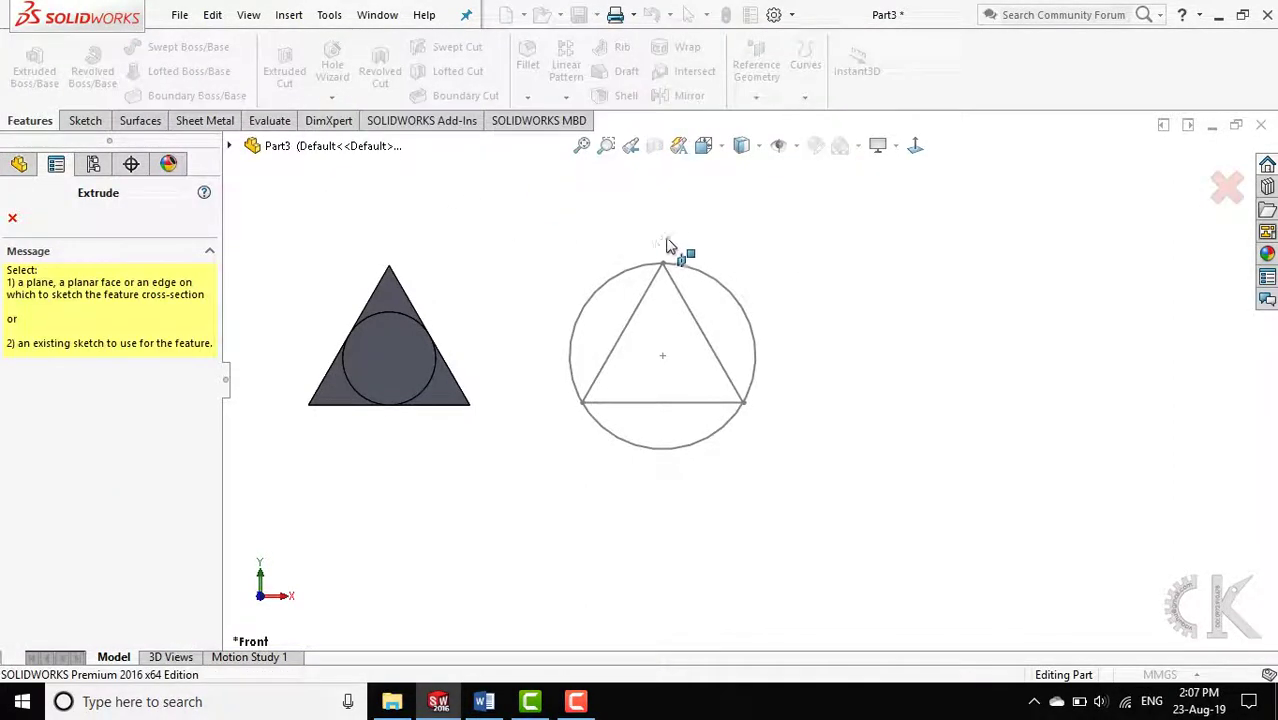
mouse_move(750, 422)
middle_down()
mouse_move(727, 379)
mouse_move(725, 408)
mouse_move(700, 418)
middle_up()
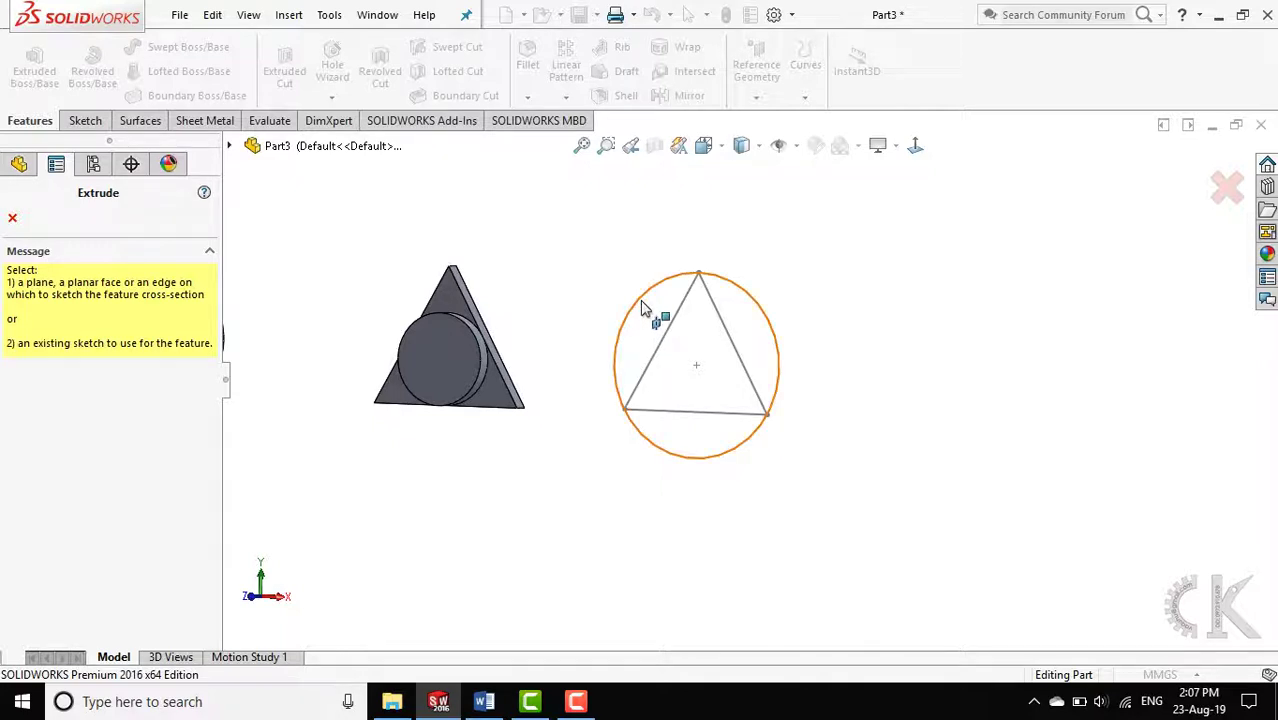
click(230, 146)
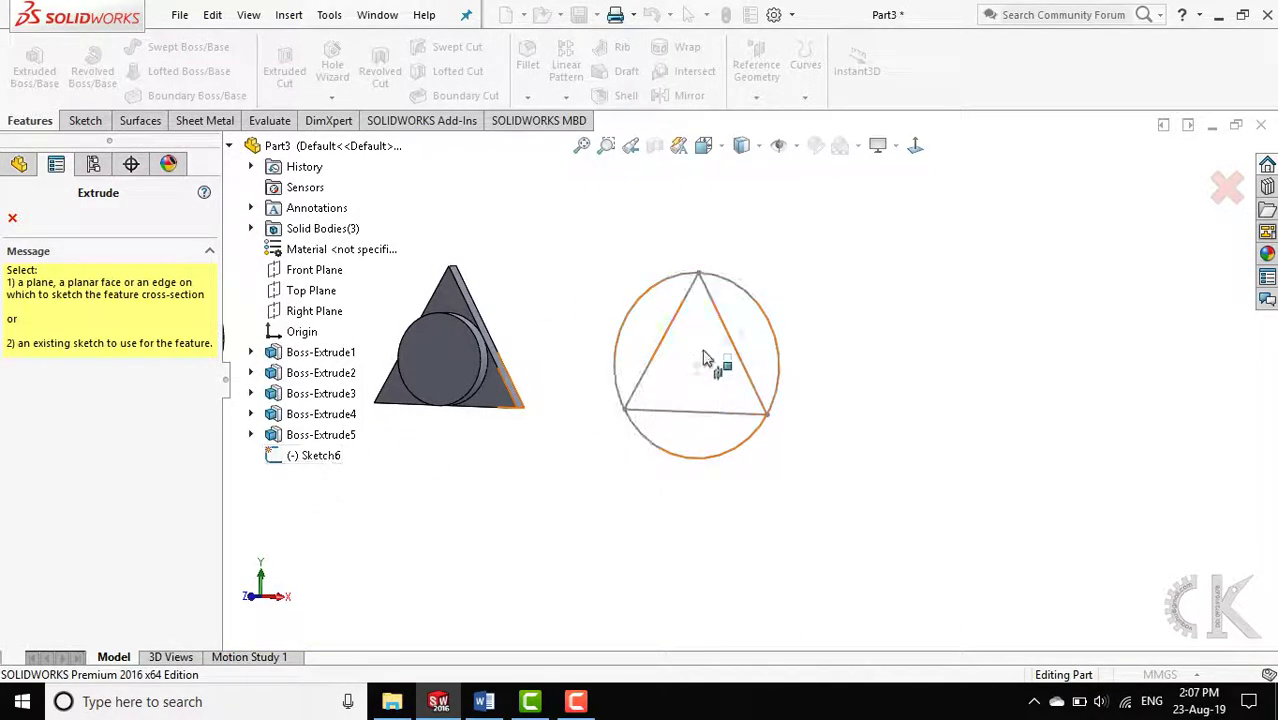
click(322, 458)
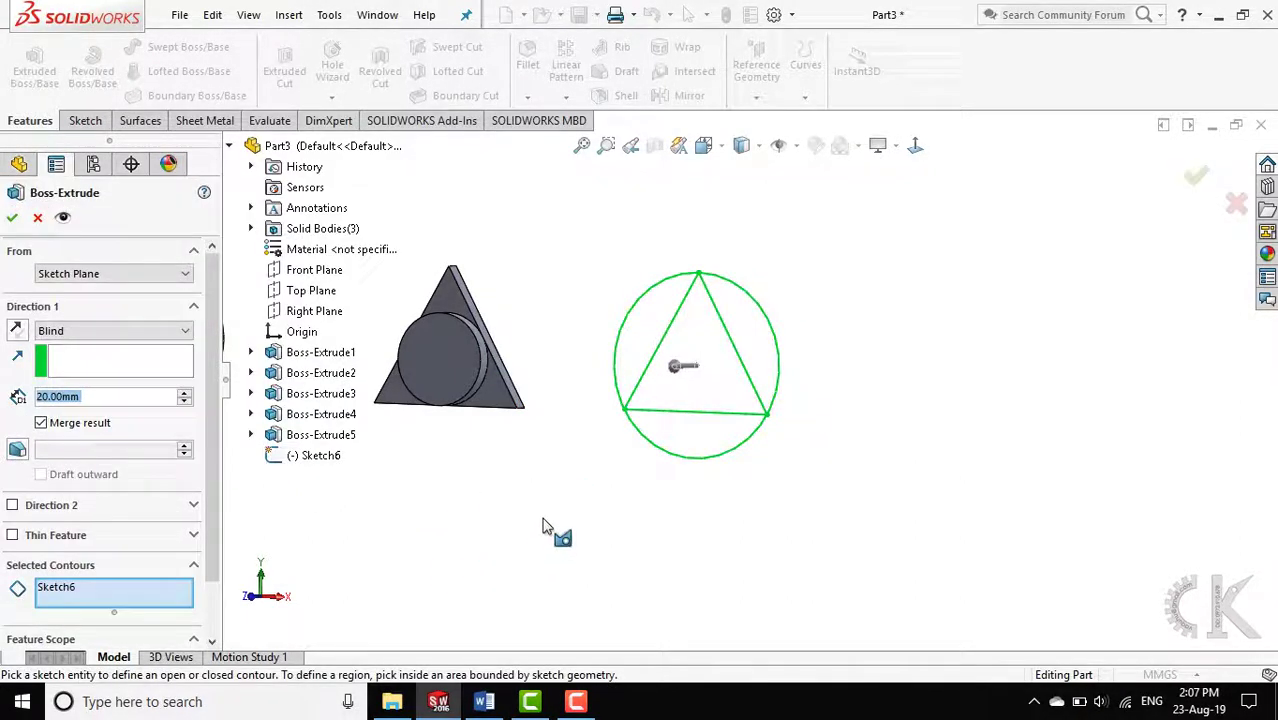
click(645, 352)
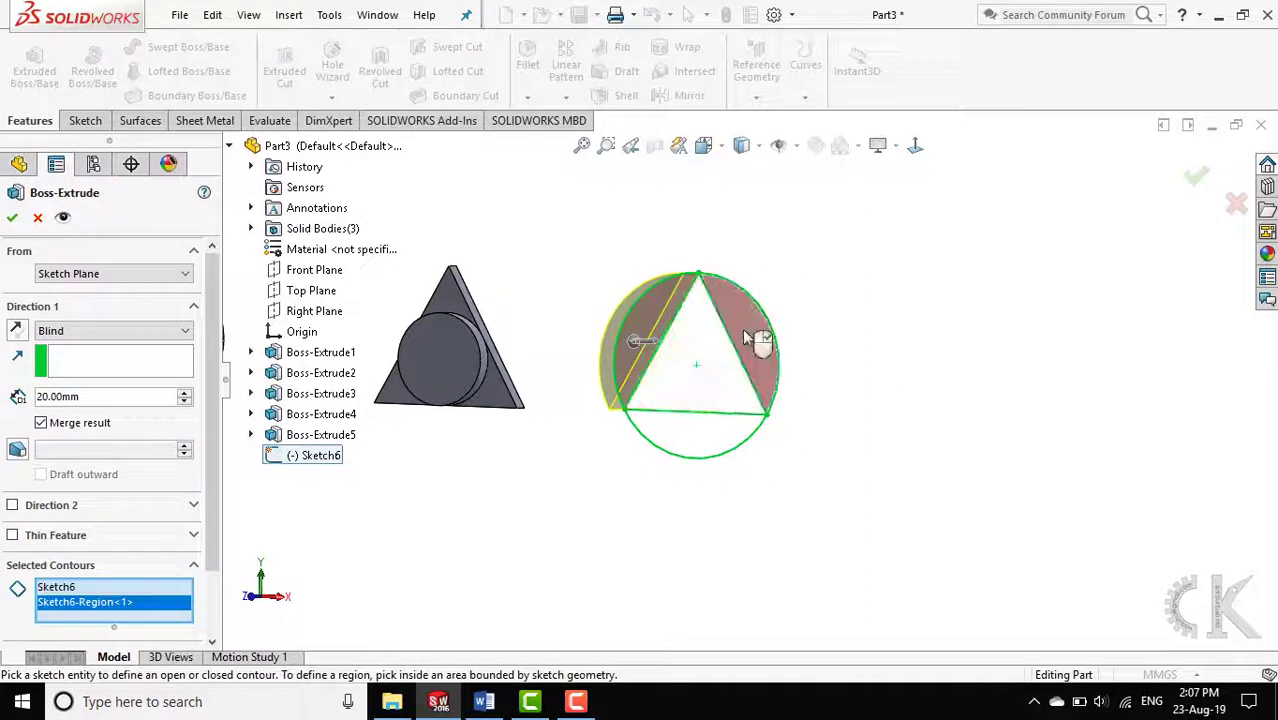
click(756, 337)
click(712, 445)
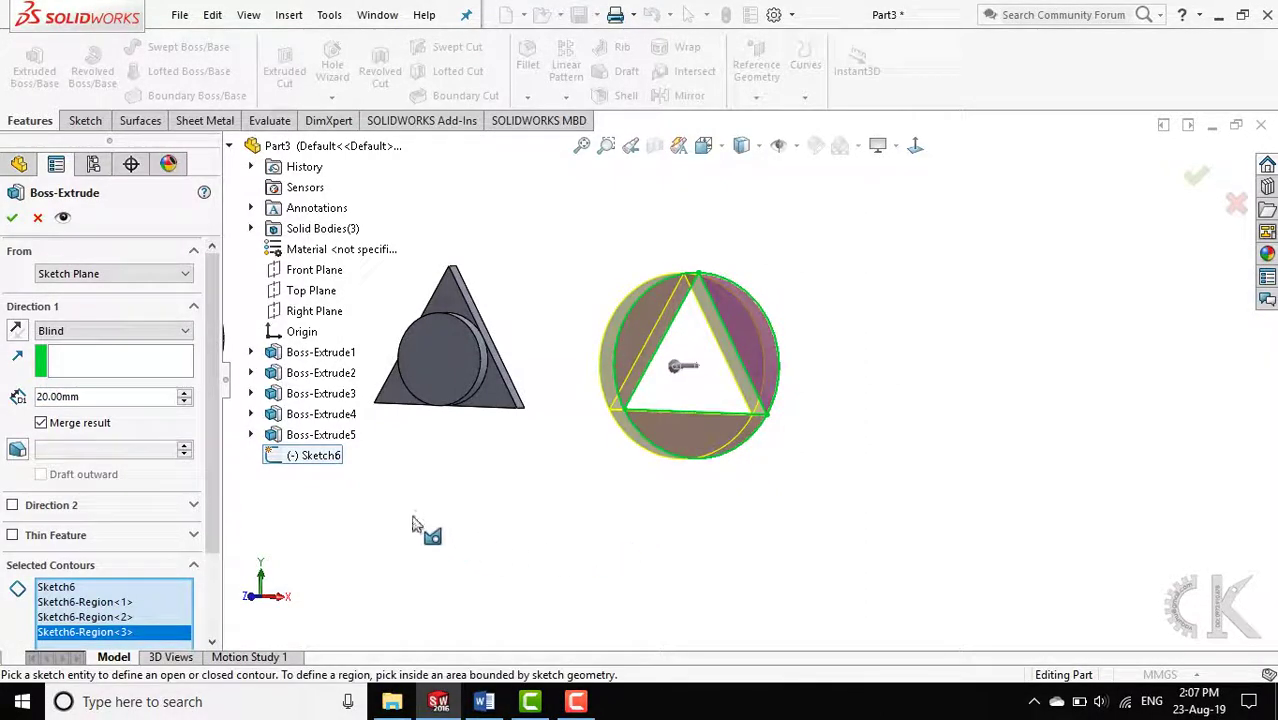
click(185, 402)
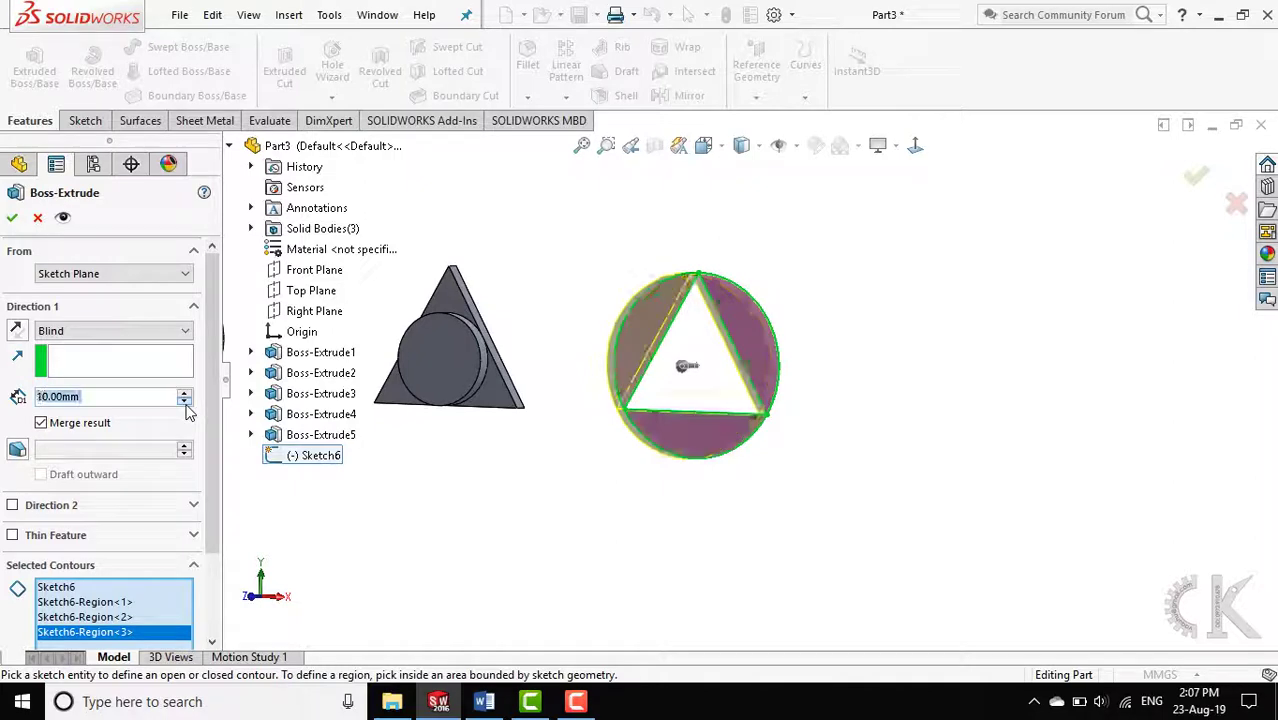
click(11, 217)
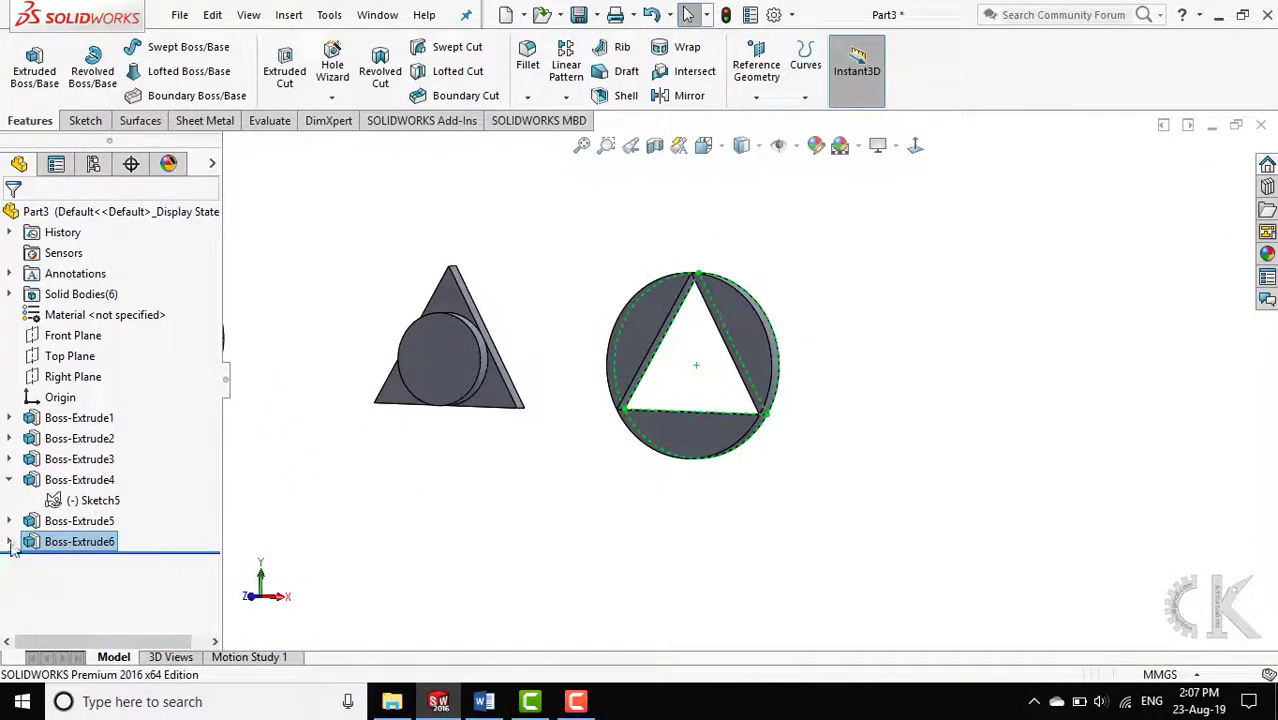
Boss-extrude Sketch6's inner triangle region to 20 mm depth as a prism
click(9, 541)
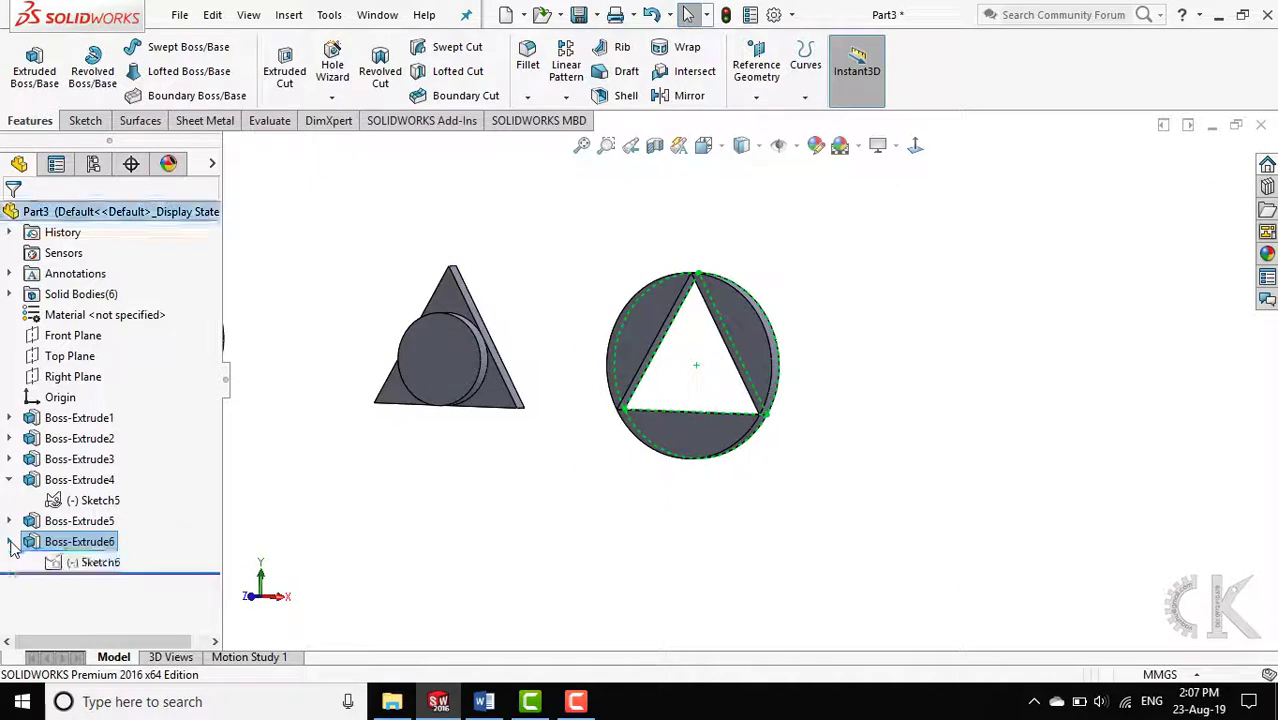
click(100, 564)
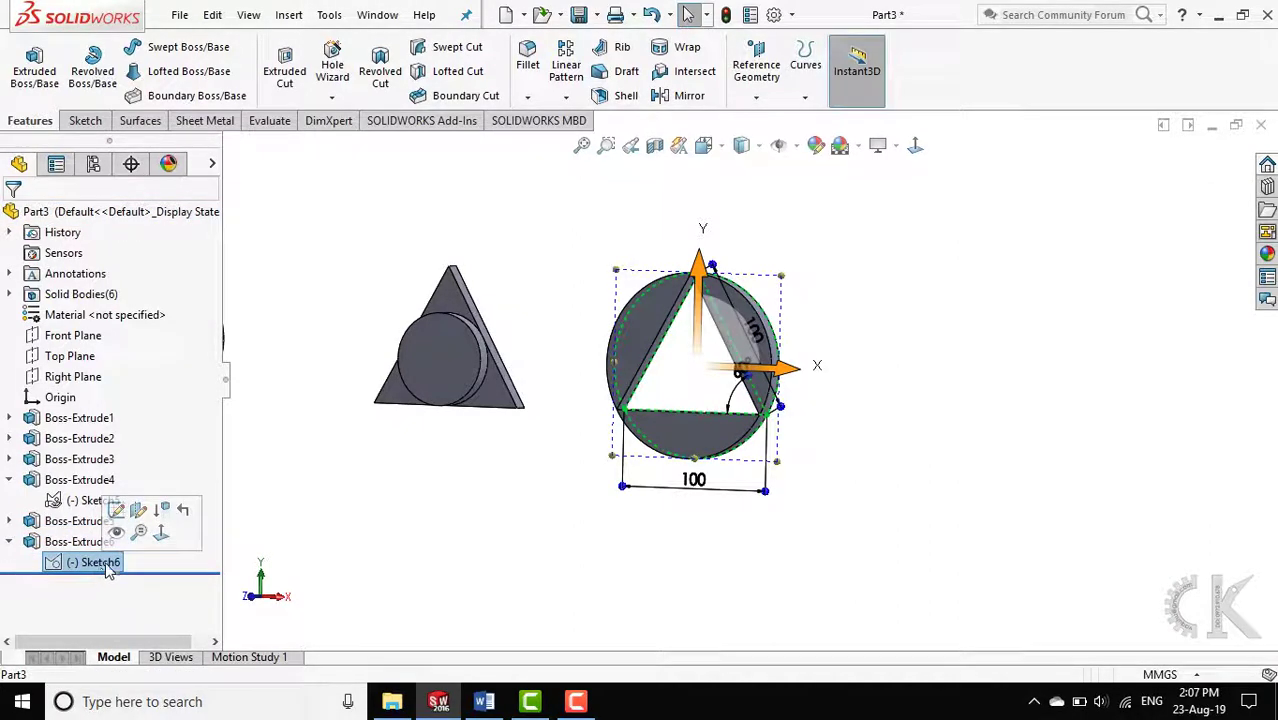
click(34, 65)
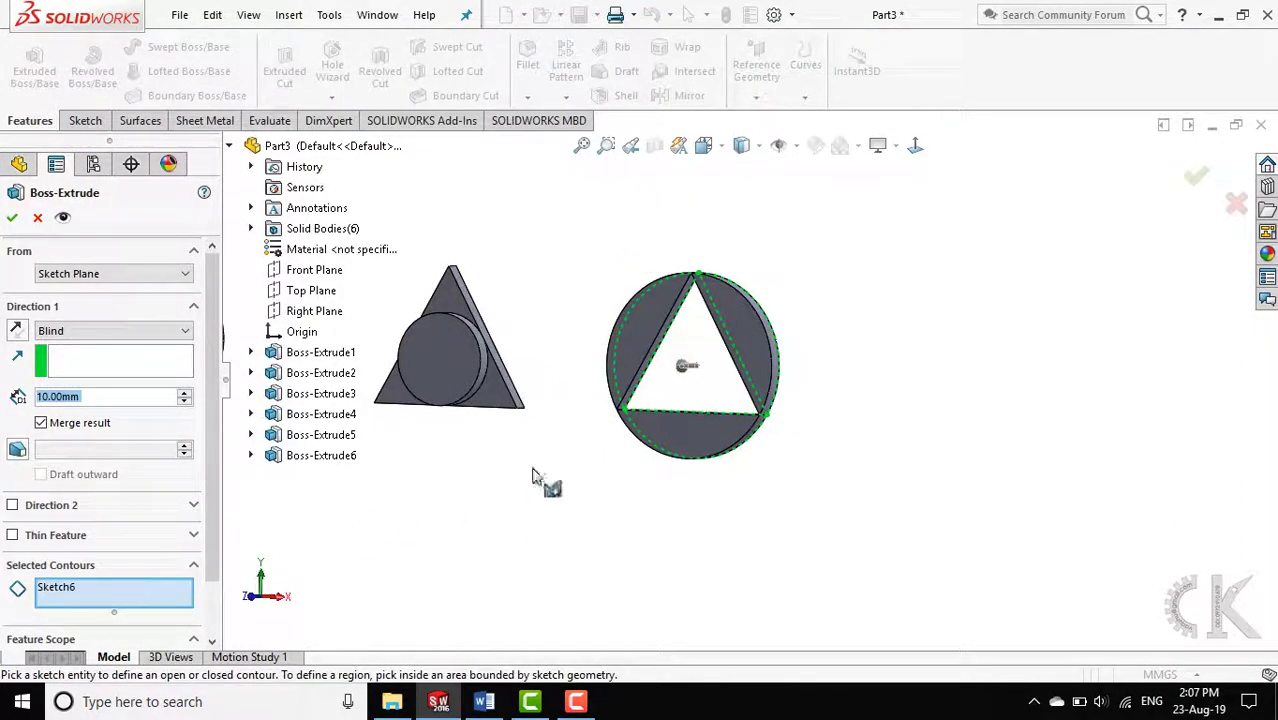
click(662, 398)
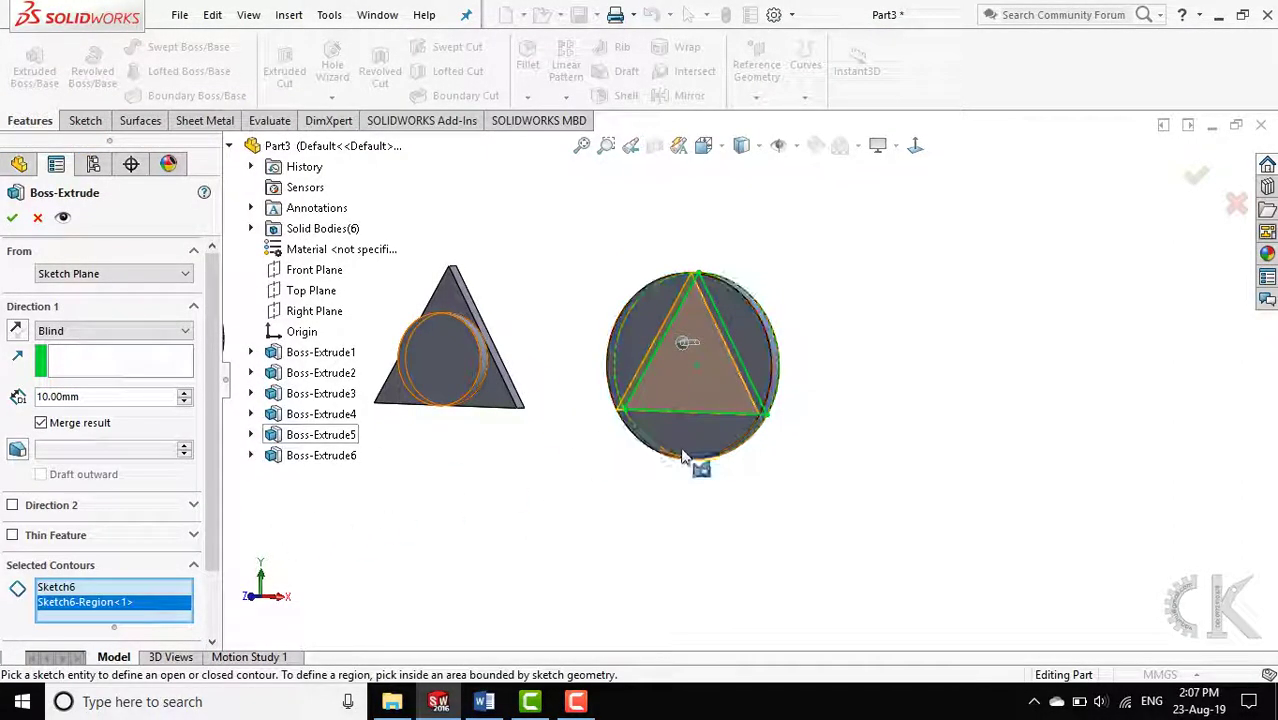
middle_drag(683, 457, 350, 440)
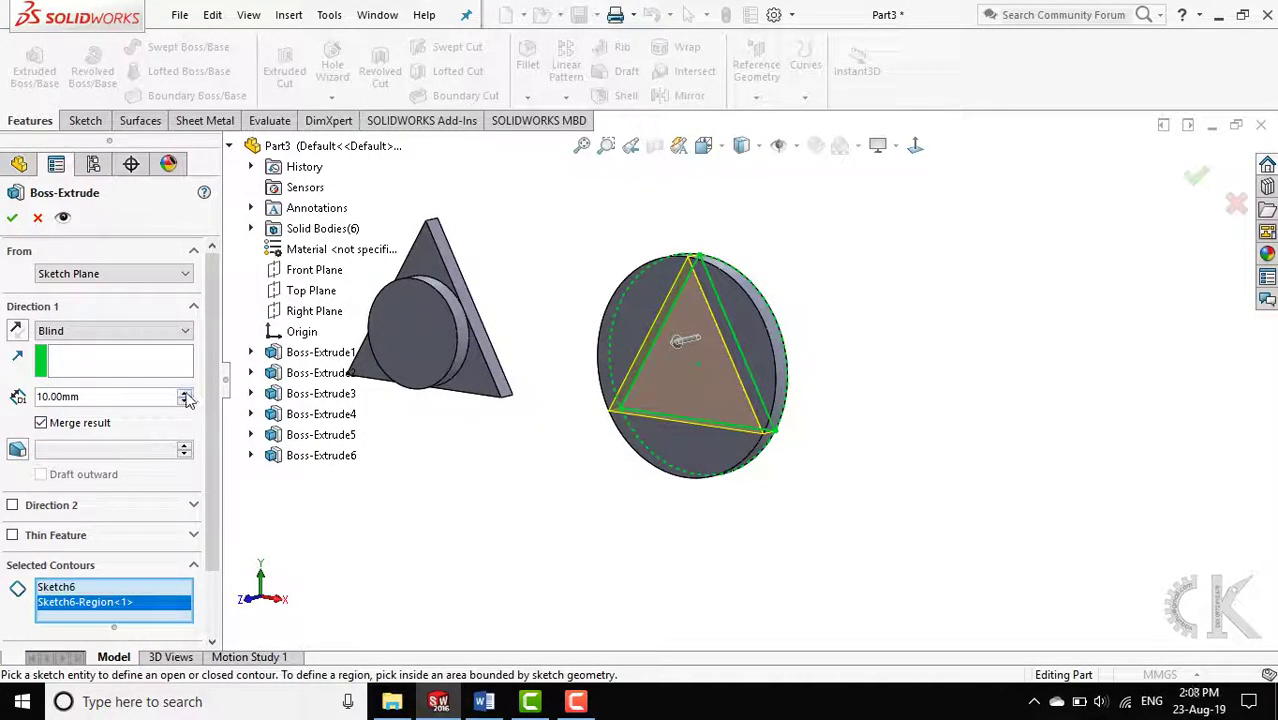
drag(187, 399, 185, 413)
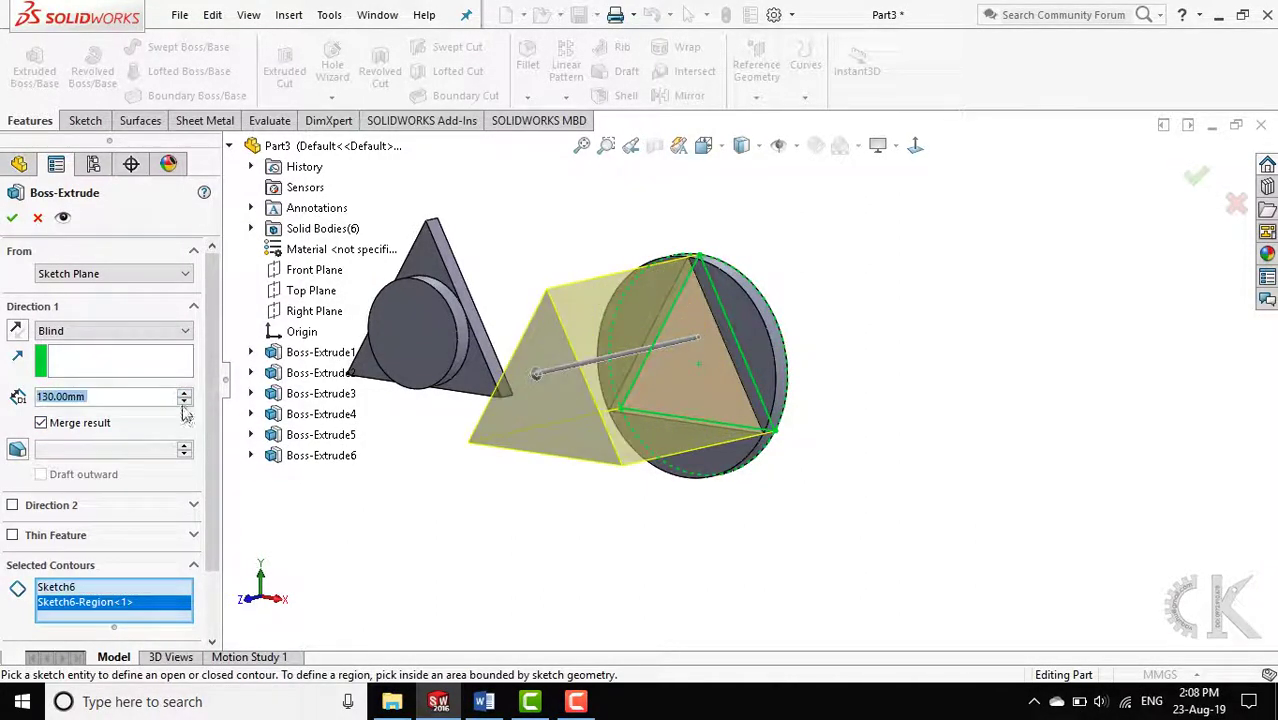
click(184, 404)
drag(184, 409, 184, 408)
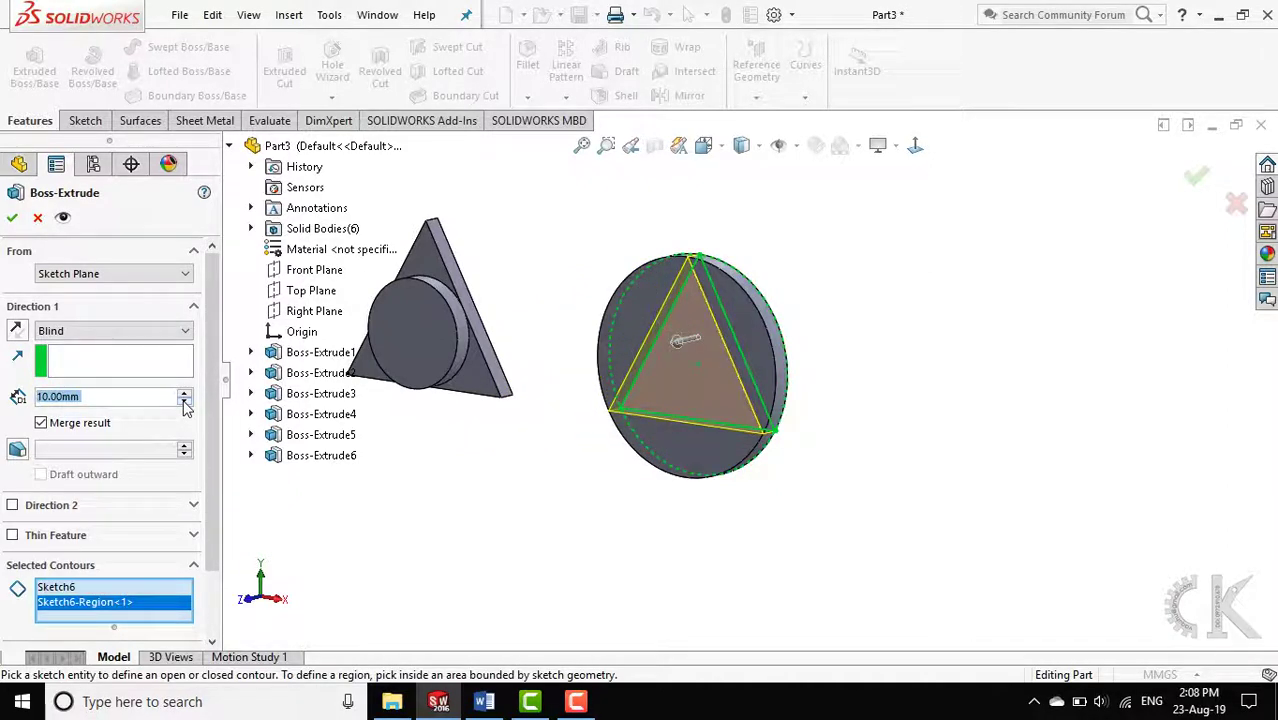
click(186, 394)
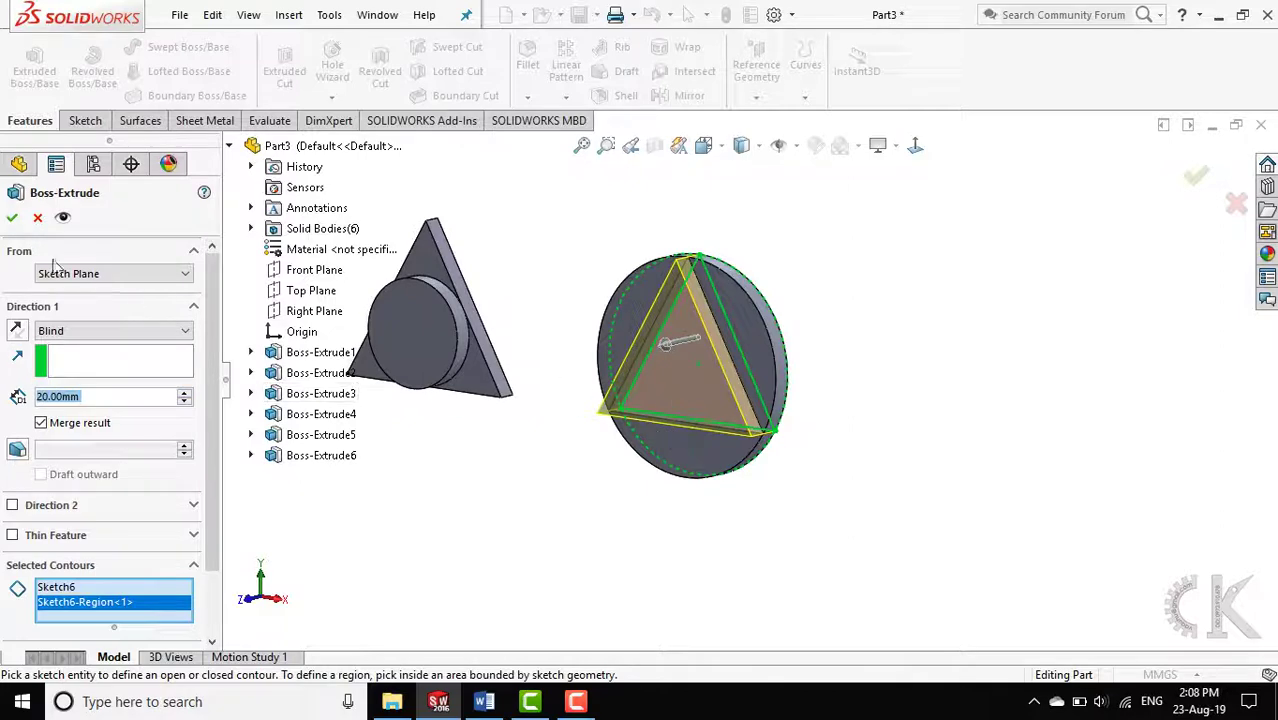
click(13, 217)
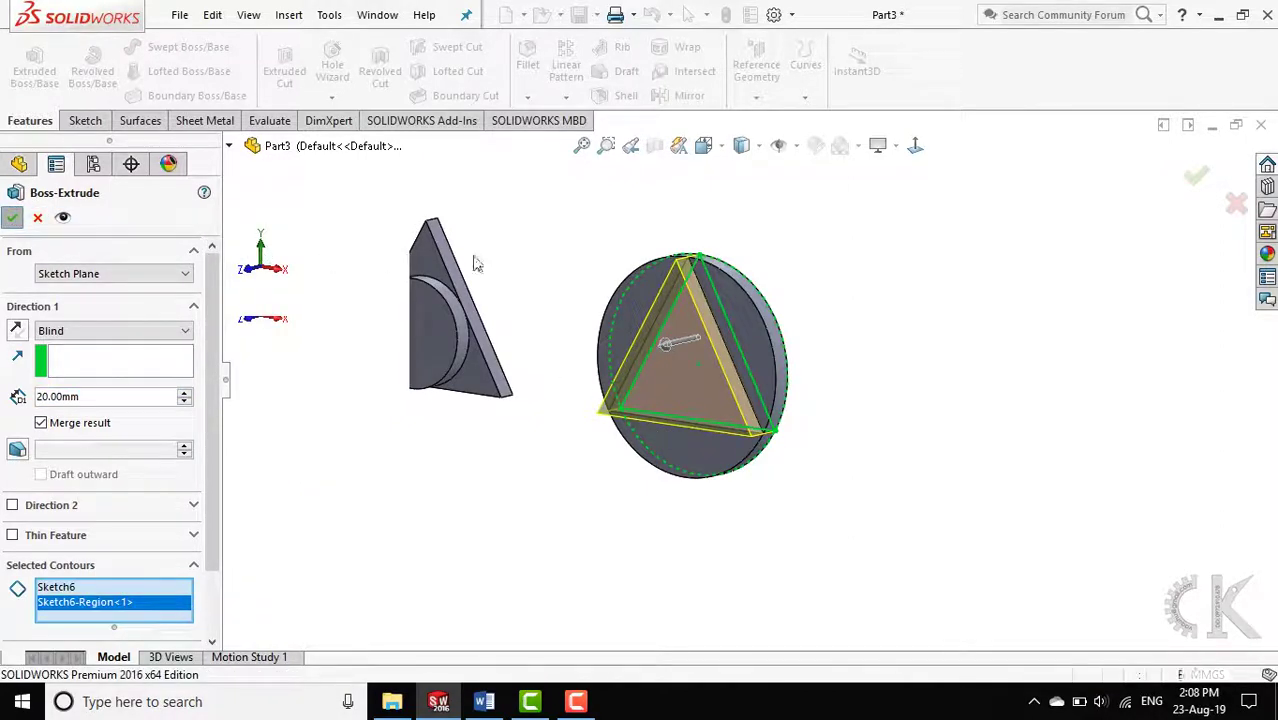
Orbit and zoom the view to inspect the stepped cylinder, plate and disc with prism
mouse_move(847, 382)
middle_down()
mouse_move(939, 379)
mouse_move(531, 451)
mouse_move(582, 410)
mouse_move(528, 437)
mouse_move(593, 423)
mouse_move(826, 455)
mouse_move(805, 457)
mouse_move(806, 474)
middle_up()
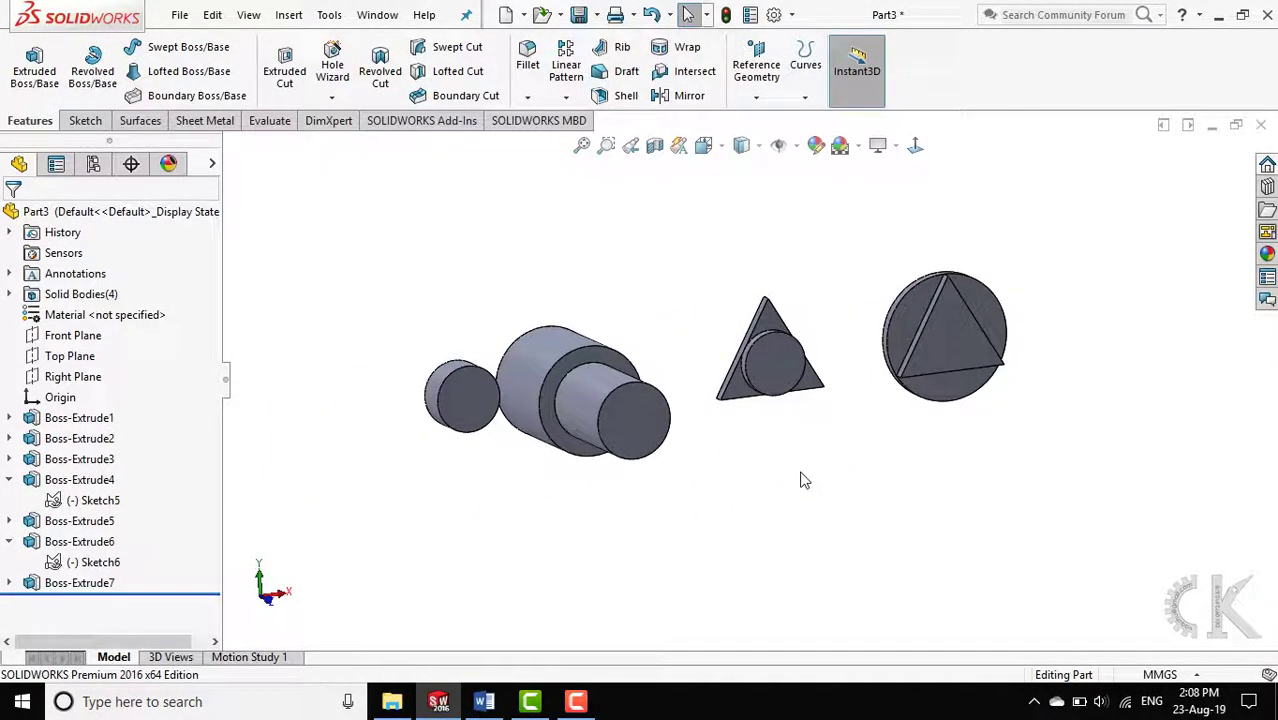
scroll(805, 480, down, 2)
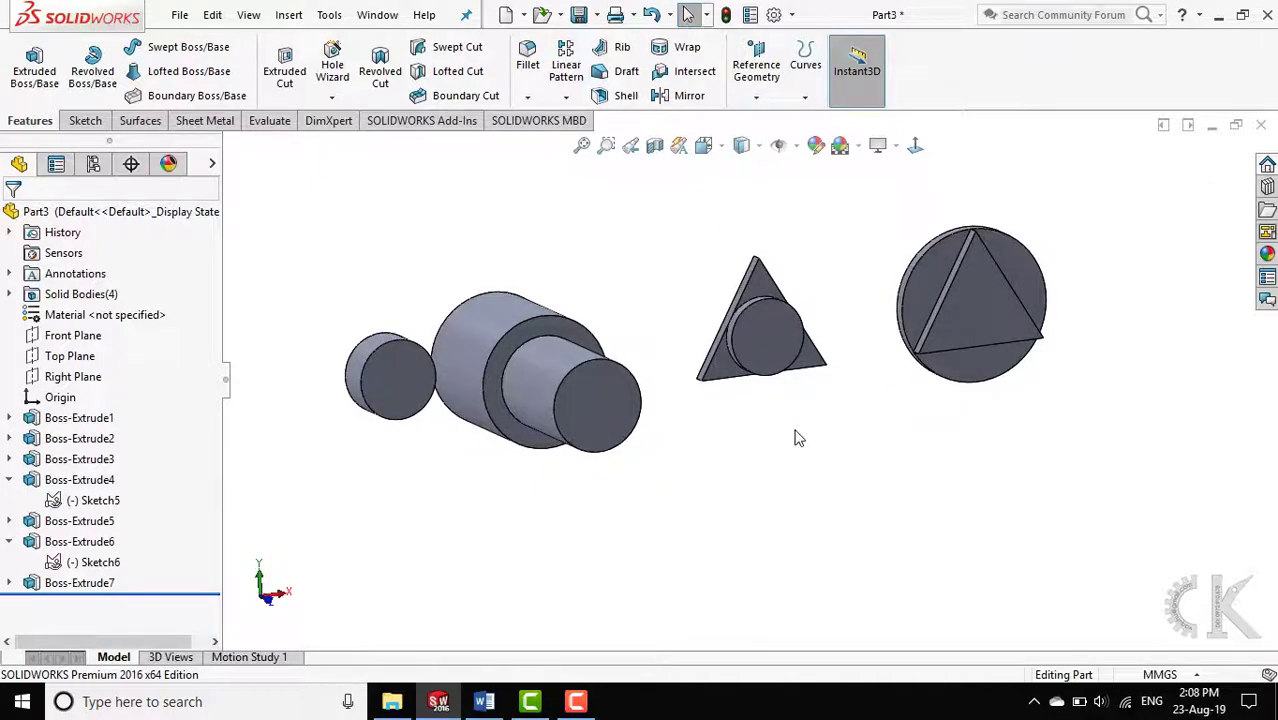